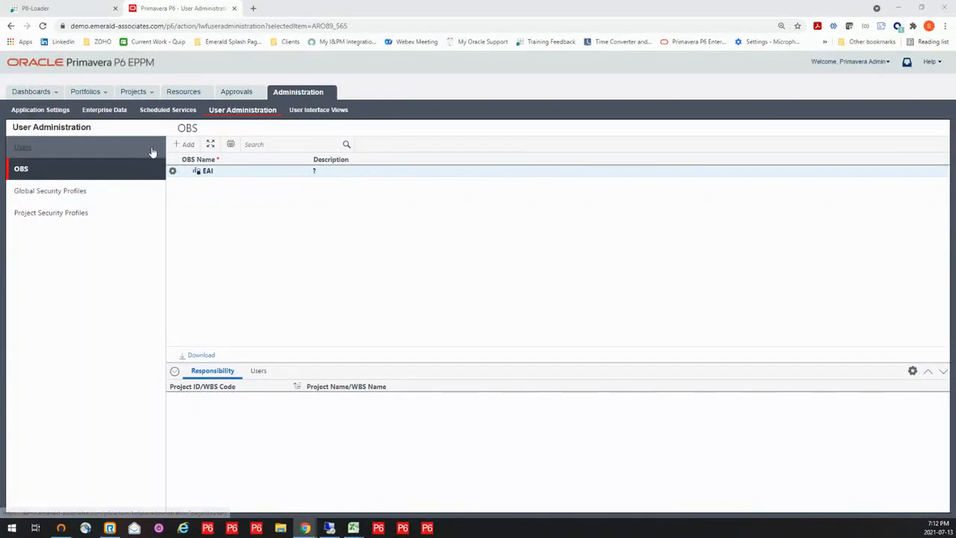
- Open the Enterprise Project Structure in the Projects section, and check the remote desktop session
{"action": "left_click", "coordinate": [137, 96]}
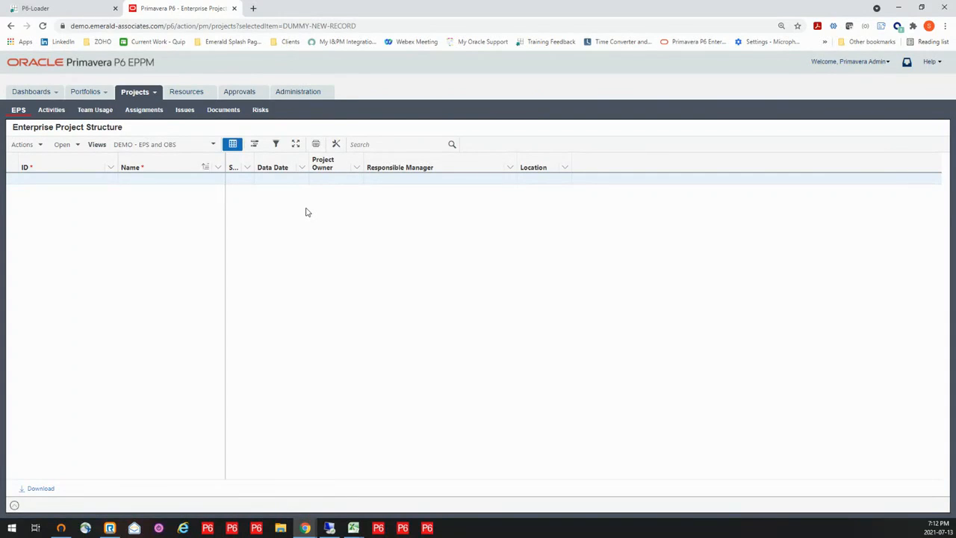
{"action": "mouse_move", "coordinate": [329, 530]}
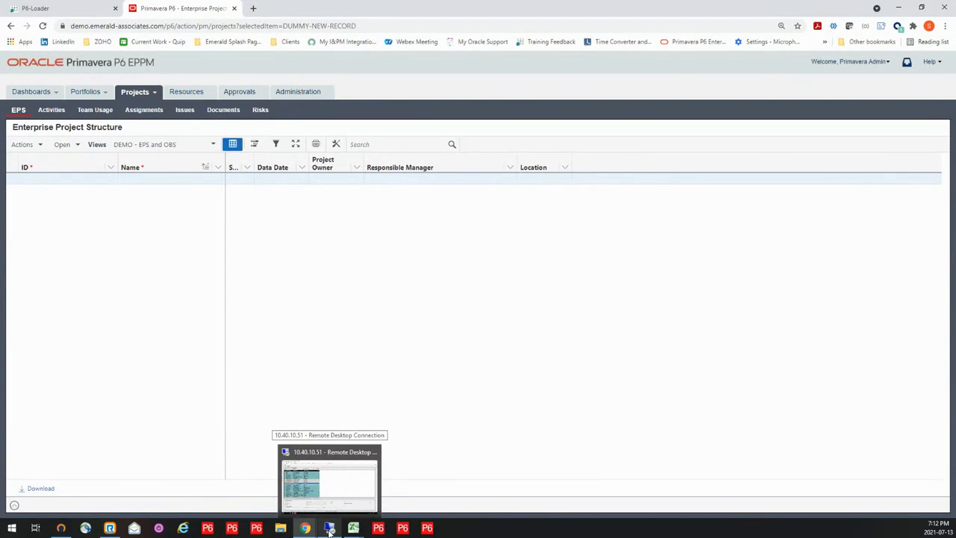
{"action": "left_click", "coordinate": [330, 530]}
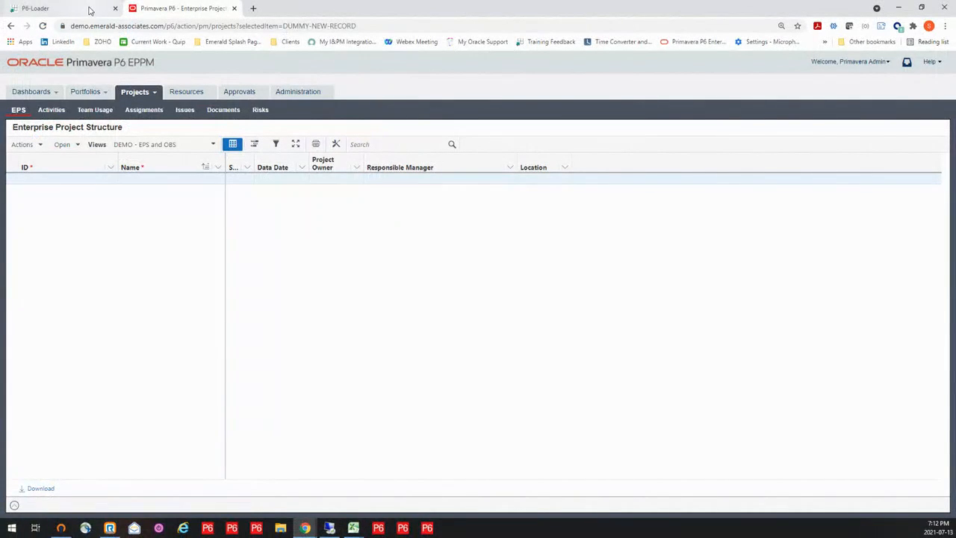
- Switch to P6-Loader and sign in to the 1-demo-2020 database with the prefilled credentials
{"action": "left_click", "coordinate": [89, 10]}
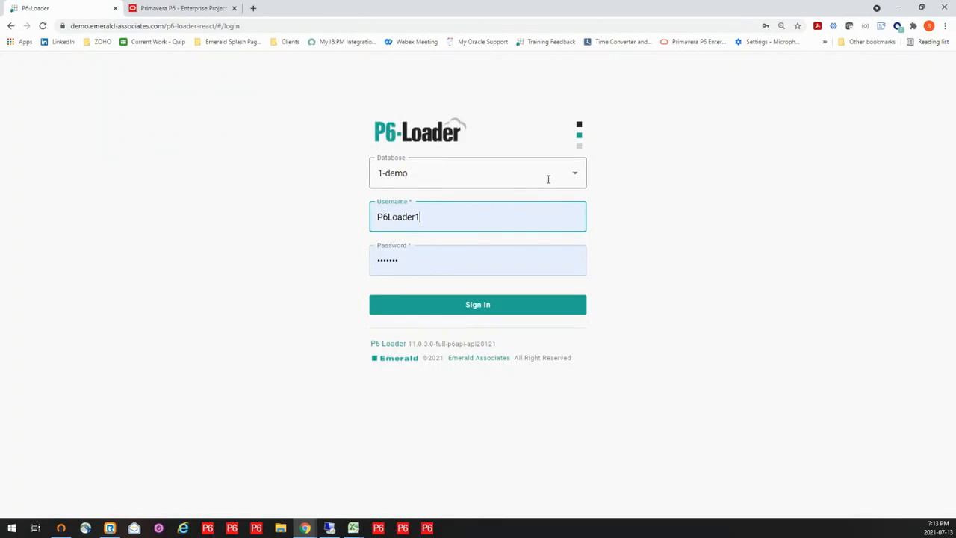
{"action": "left_click", "coordinate": [575, 175]}
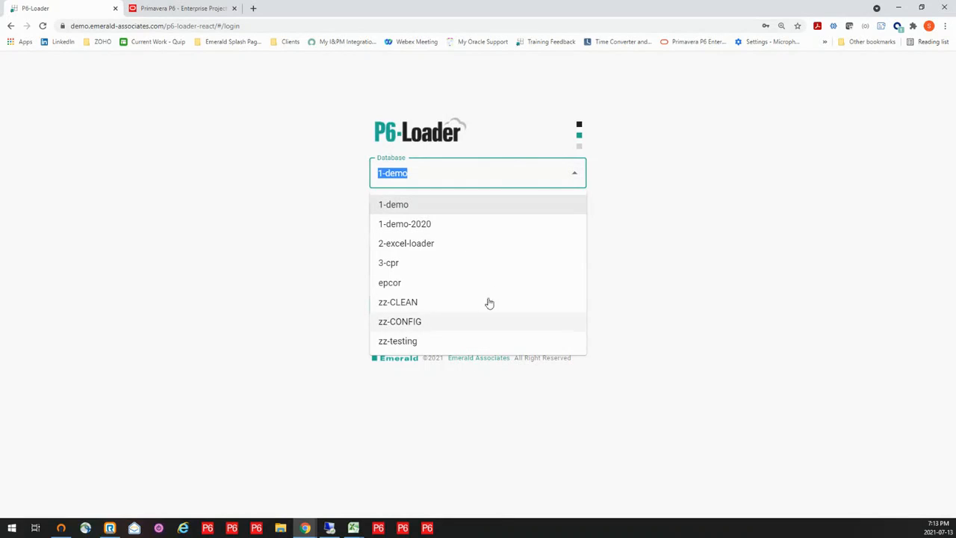
{"action": "left_click", "coordinate": [422, 223]}
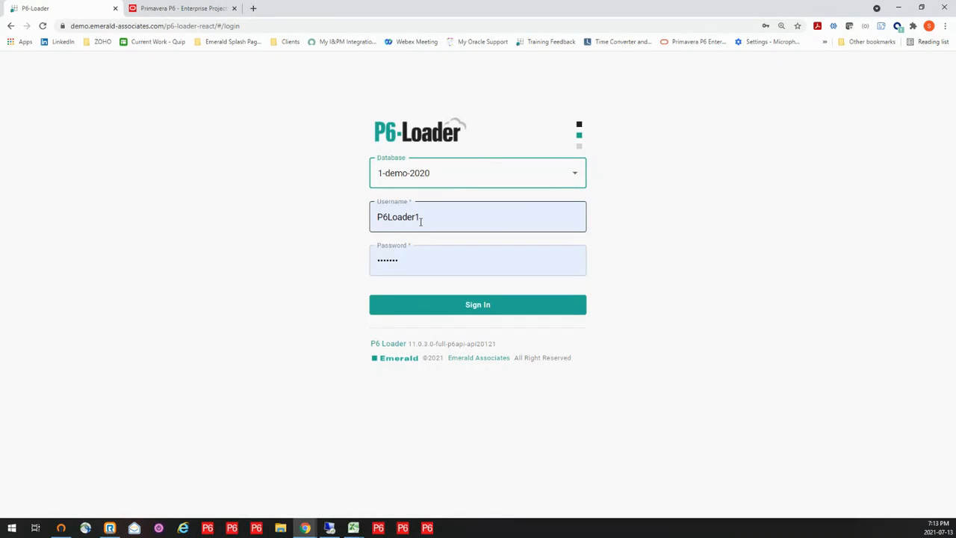
{"action": "left_click", "coordinate": [485, 302]}
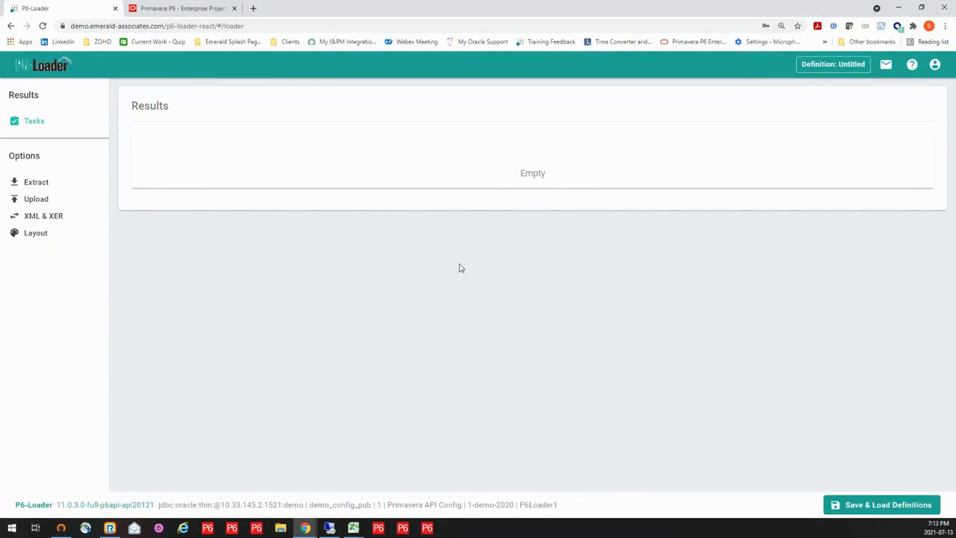
- Open the Extract options and expand the USER INFO and GLOBAL INFO module groups
{"action": "left_click", "coordinate": [35, 186]}
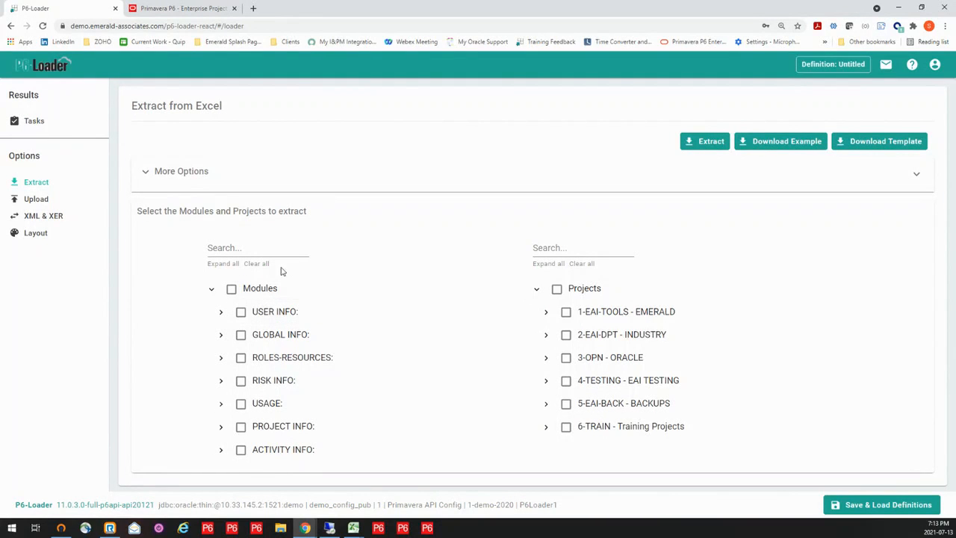
{"action": "left_click", "coordinate": [221, 312]}
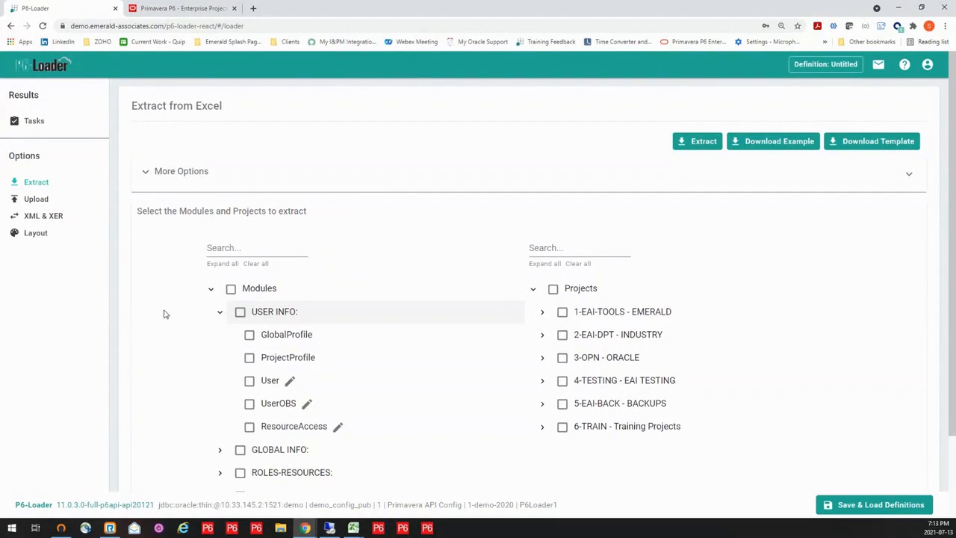
{"action": "scroll", "coordinate": [166, 312], "scroll_direction": "down", "scroll_amount": 1}
{"action": "scroll", "coordinate": [167, 312], "scroll_direction": "down", "scroll_amount": 1}
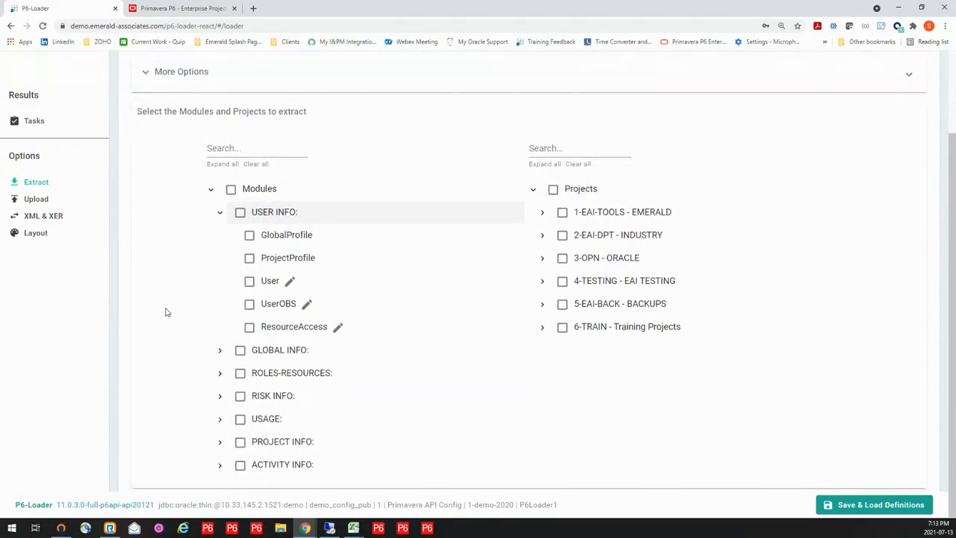
{"action": "left_click", "coordinate": [220, 351]}
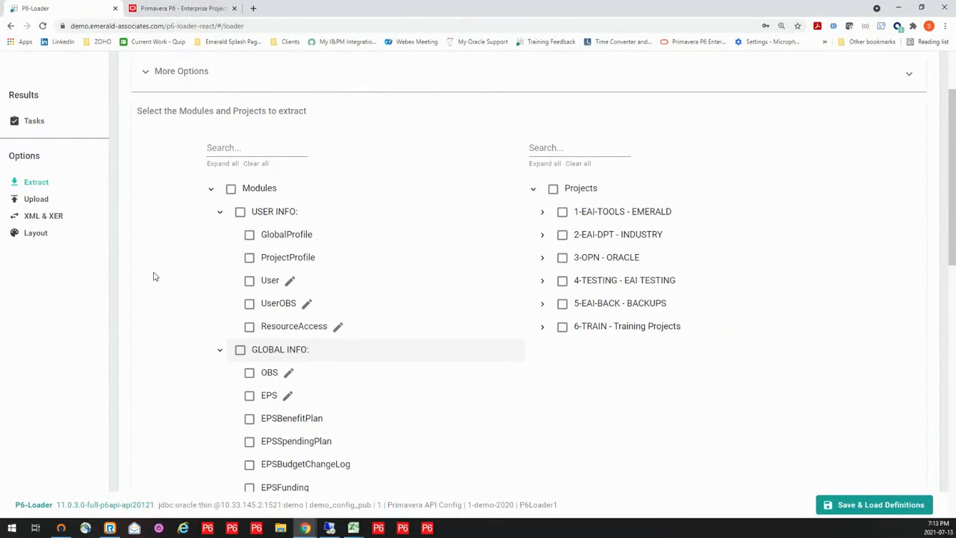
- Review the modules available for extraction in the GLOBAL INFO, ROLES-RESOURCES and RISK INFO groups
{"action": "scroll", "coordinate": [154, 277], "scroll_direction": "down", "scroll_amount": 1}
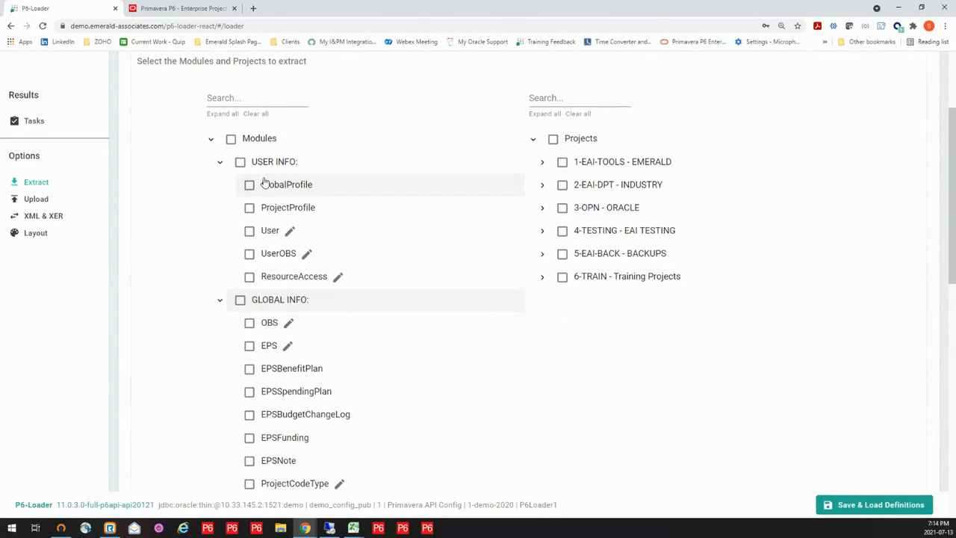
{"action": "scroll", "coordinate": [166, 228], "scroll_direction": "down", "scroll_amount": 4}
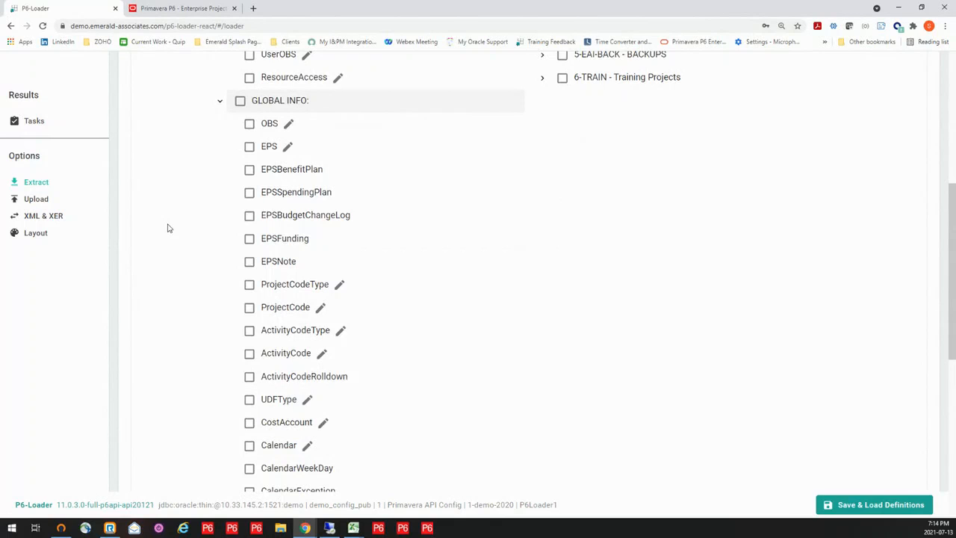
{"action": "scroll", "coordinate": [168, 228], "scroll_direction": "down", "scroll_amount": 4}
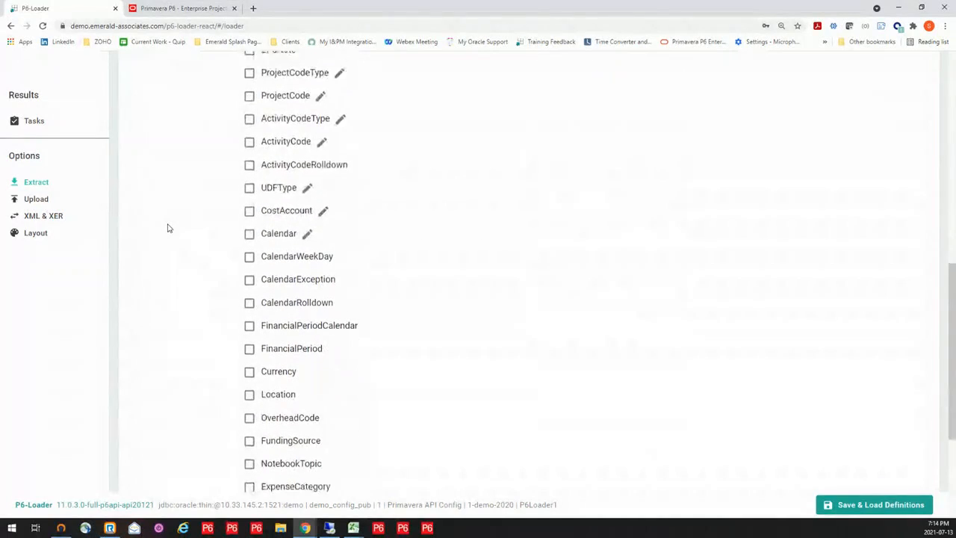
{"action": "scroll", "coordinate": [168, 228], "scroll_direction": "down", "scroll_amount": 4}
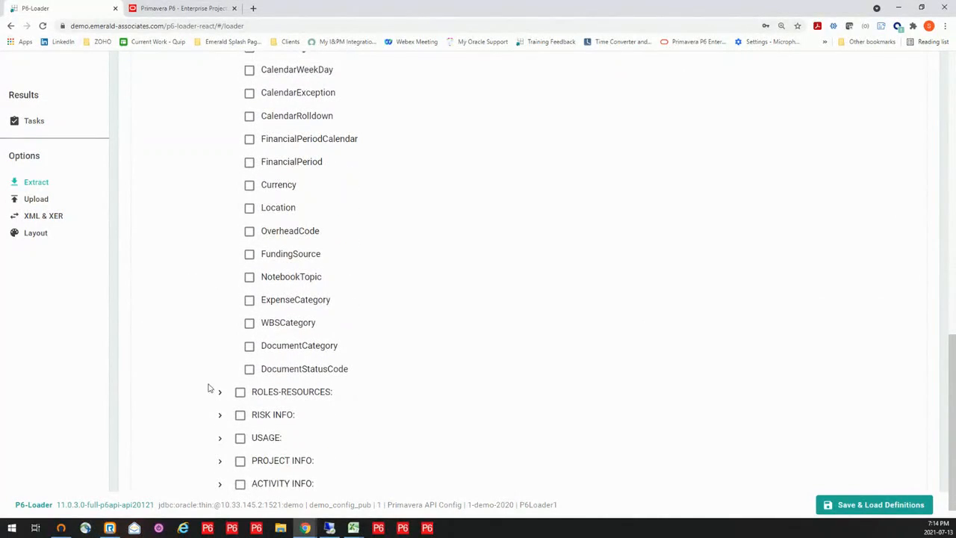
{"action": "left_click", "coordinate": [218, 391]}
{"action": "scroll", "coordinate": [194, 314], "scroll_direction": "down", "scroll_amount": 5}
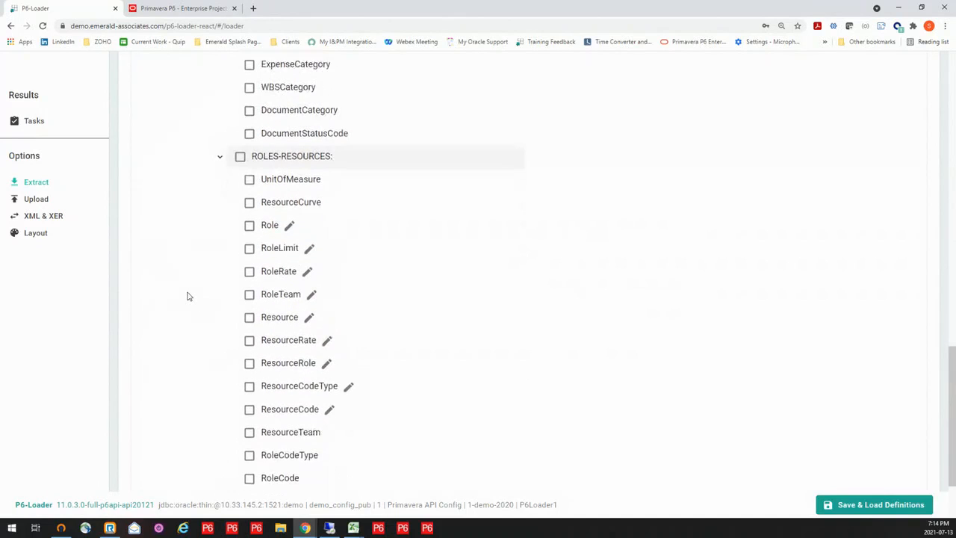
{"action": "scroll", "coordinate": [187, 294], "scroll_direction": "down", "scroll_amount": 2}
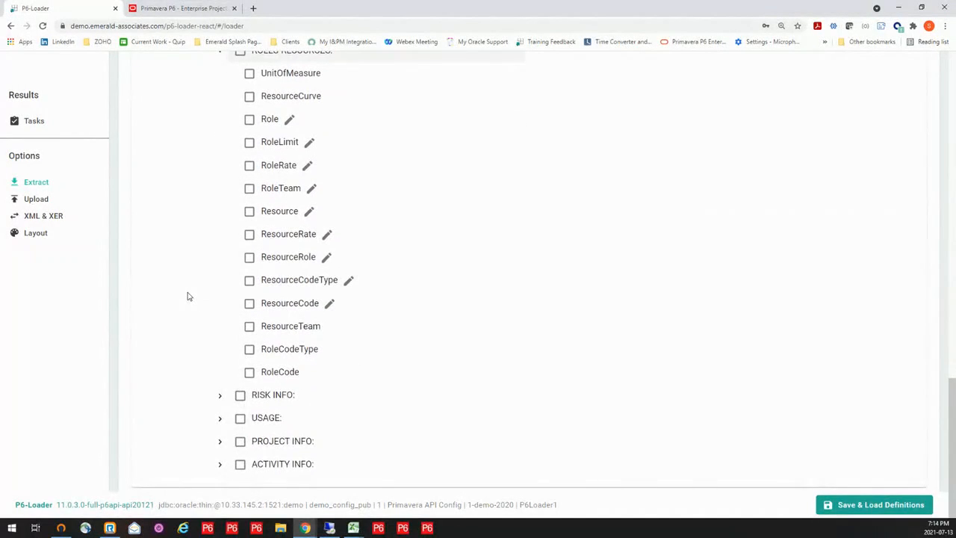
{"action": "left_click", "coordinate": [220, 395]}
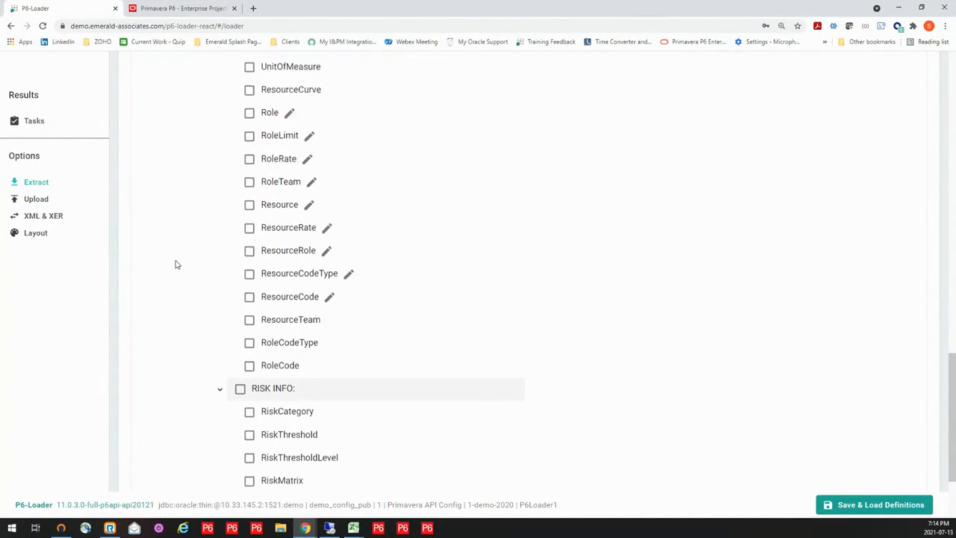
{"action": "scroll", "coordinate": [177, 264], "scroll_direction": "down", "scroll_amount": 2}
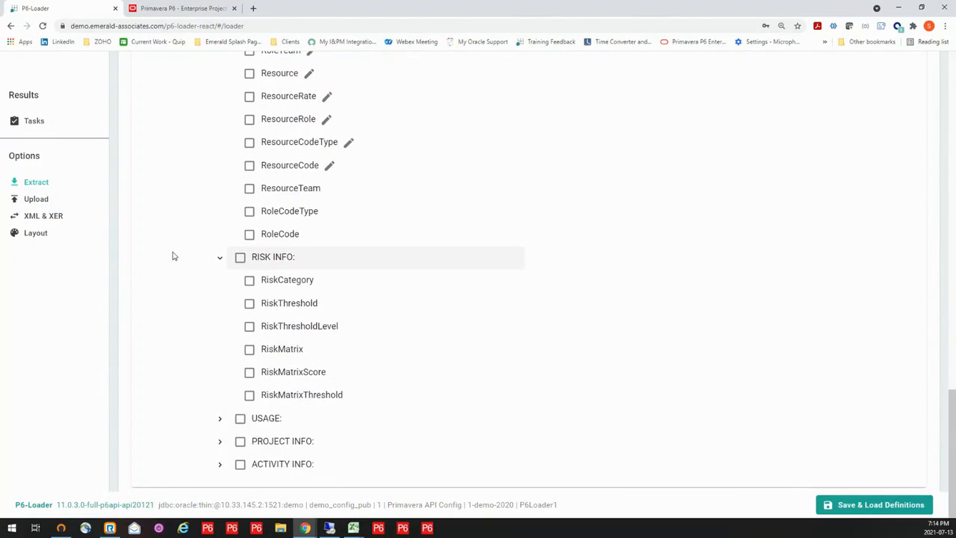
- Examine the modules offered under PROJECT INFO, ACTIVITY INFO and USAGE
{"action": "left_click", "coordinate": [219, 441]}
{"action": "scroll", "coordinate": [179, 341], "scroll_direction": "down", "scroll_amount": 7}
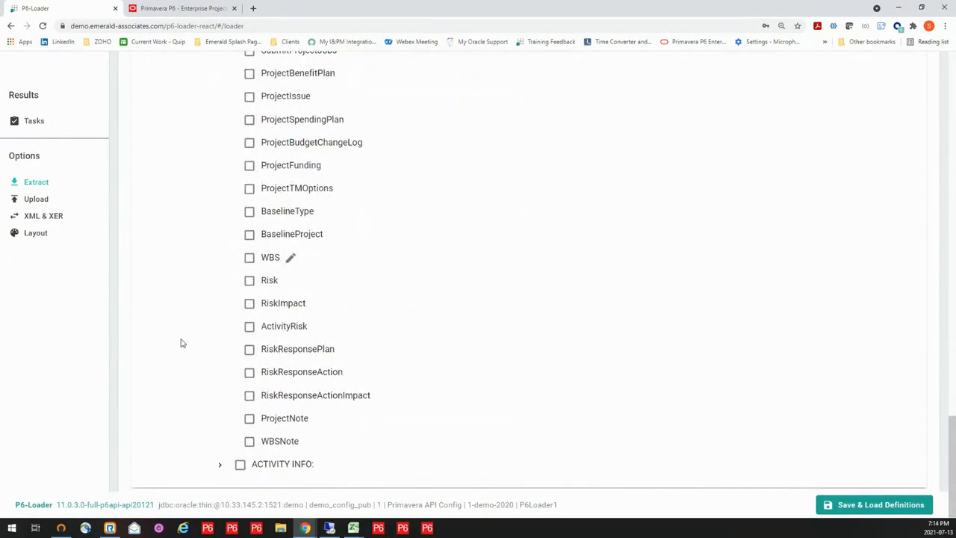
{"action": "left_click", "coordinate": [219, 465]}
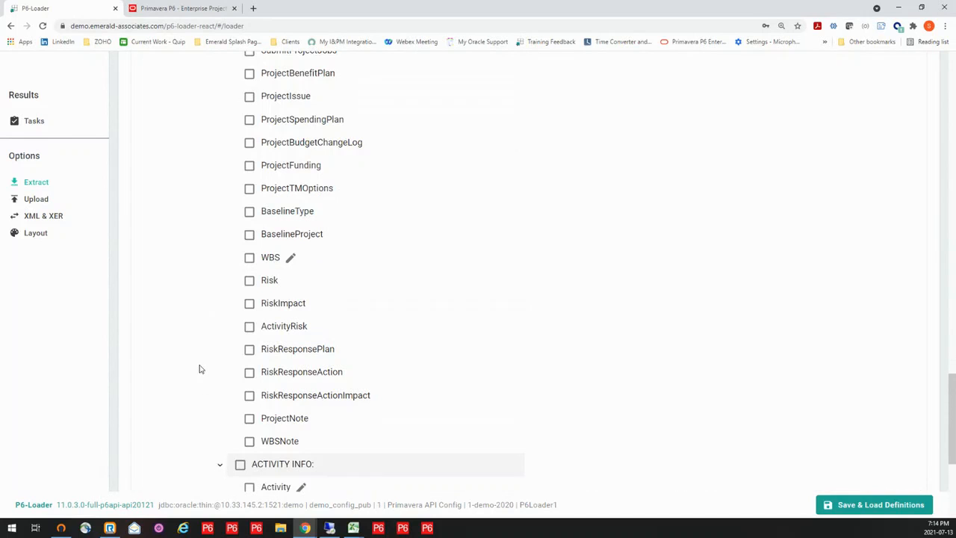
{"action": "scroll", "coordinate": [199, 369], "scroll_direction": "down", "scroll_amount": 3}
{"action": "scroll", "coordinate": [199, 369], "scroll_direction": "up", "scroll_amount": 1}
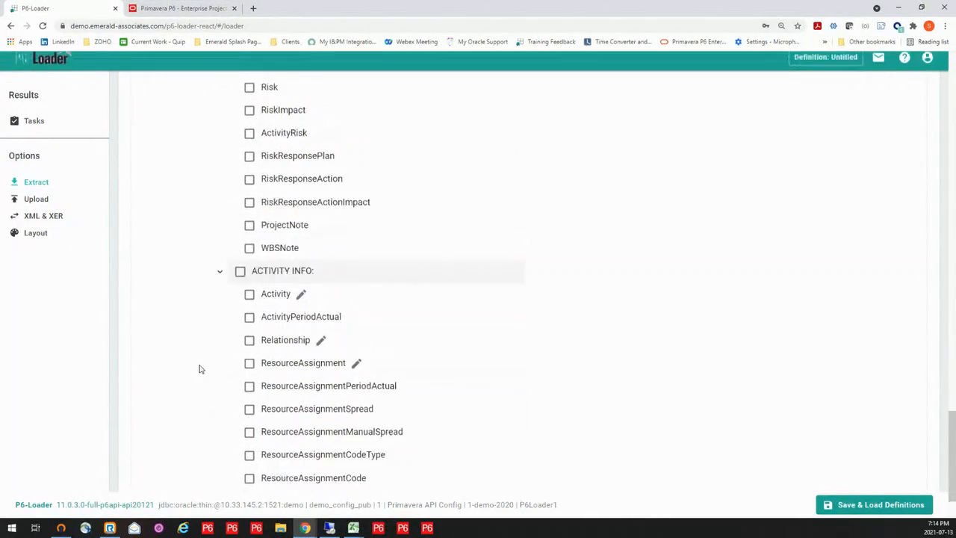
{"action": "scroll", "coordinate": [200, 369], "scroll_direction": "up", "scroll_amount": 6}
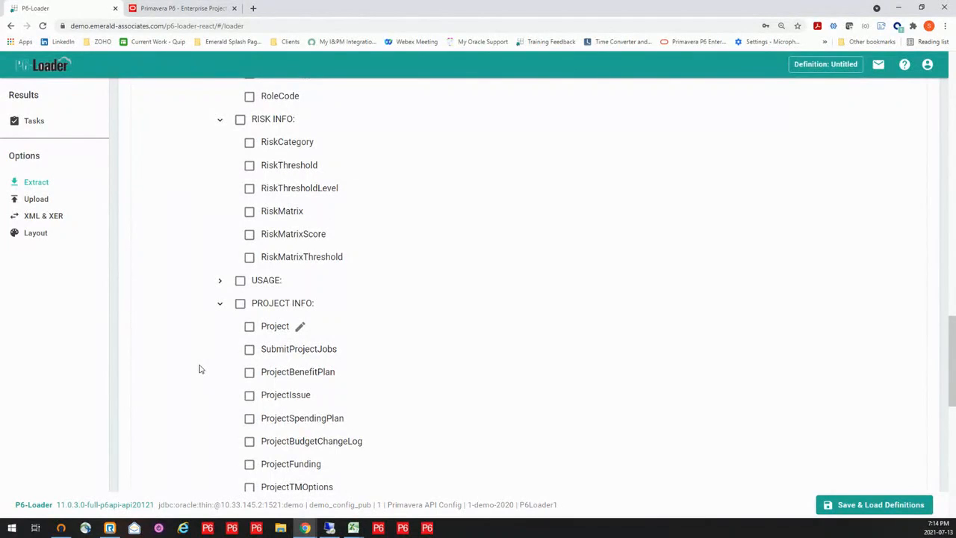
{"action": "left_click", "coordinate": [220, 284]}
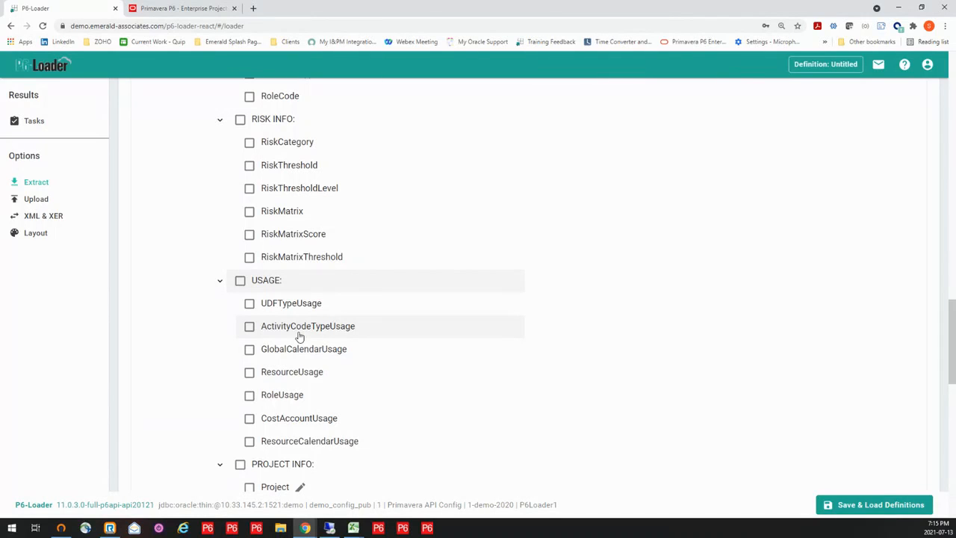
- Select the OBS and EPS modules under GLOBAL INFO for extraction
{"action": "scroll", "coordinate": [298, 336], "scroll_direction": "up", "scroll_amount": 9}
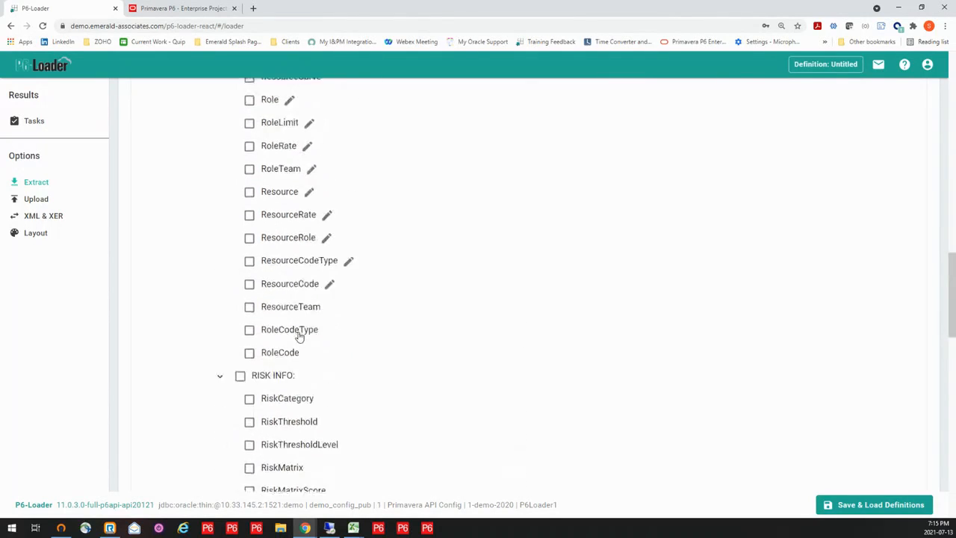
{"action": "scroll", "coordinate": [298, 336], "scroll_direction": "up", "scroll_amount": 10}
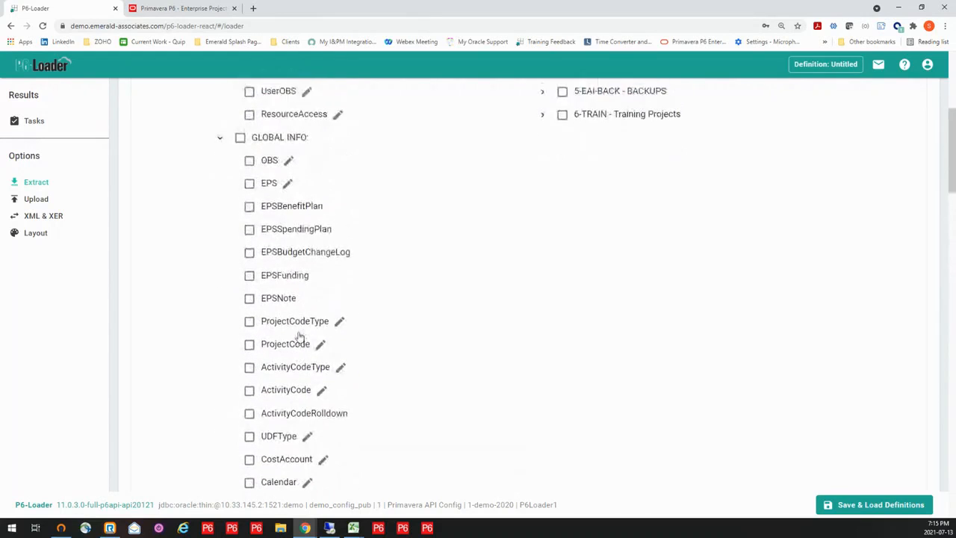
{"action": "scroll", "coordinate": [238, 348], "scroll_direction": "down", "scroll_amount": 2}
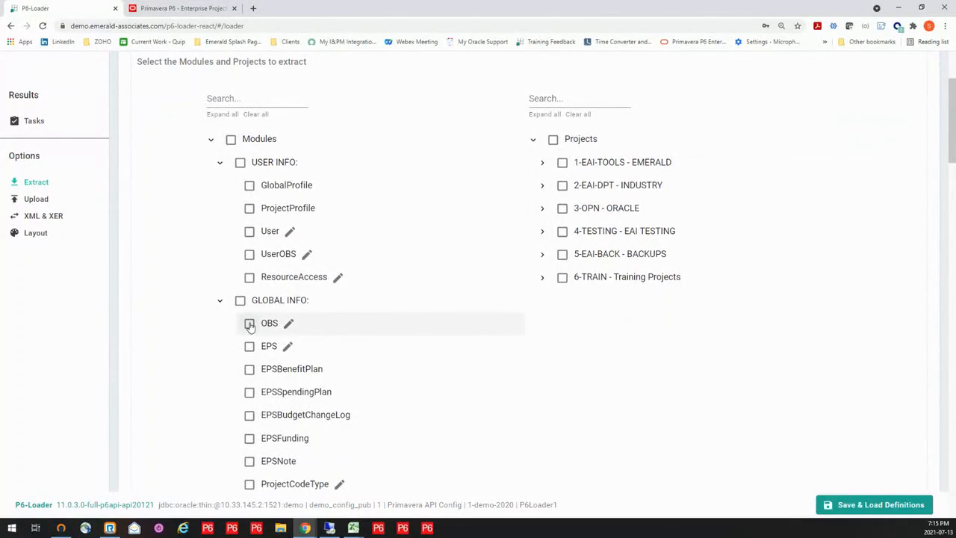
{"action": "left_click", "coordinate": [249, 323]}
{"action": "left_click", "coordinate": [249, 347]}
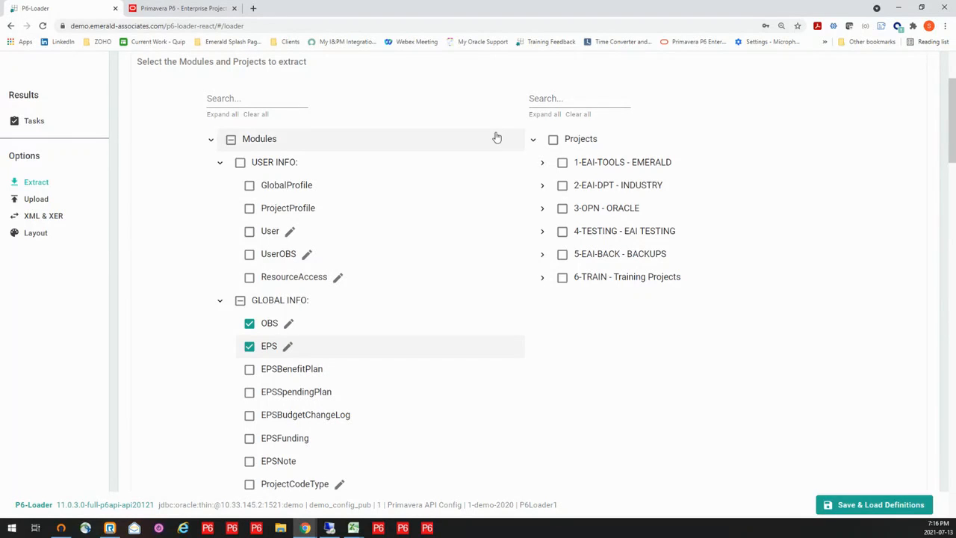
- Run the extraction of the selected modules and download the resulting workbook
{"action": "scroll", "coordinate": [496, 138], "scroll_direction": "up", "scroll_amount": 2}
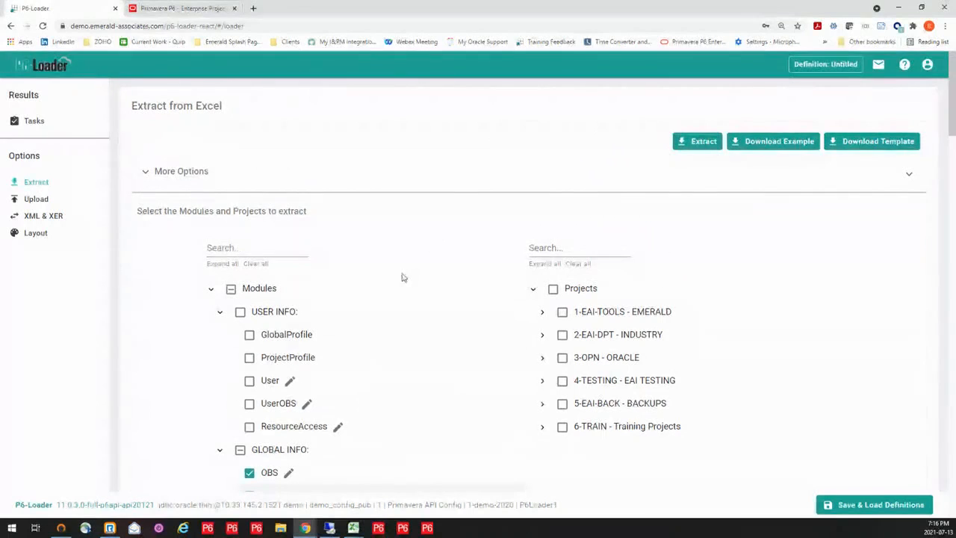
{"action": "scroll", "coordinate": [453, 394], "scroll_direction": "down", "scroll_amount": 2}
{"action": "scroll", "coordinate": [729, 109], "scroll_direction": "up", "scroll_amount": 2}
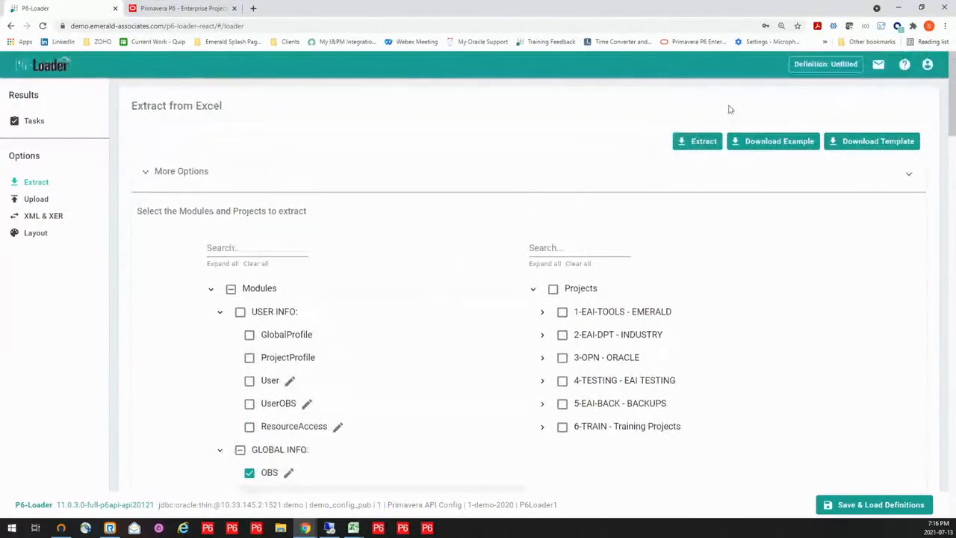
{"action": "left_click", "coordinate": [702, 141]}
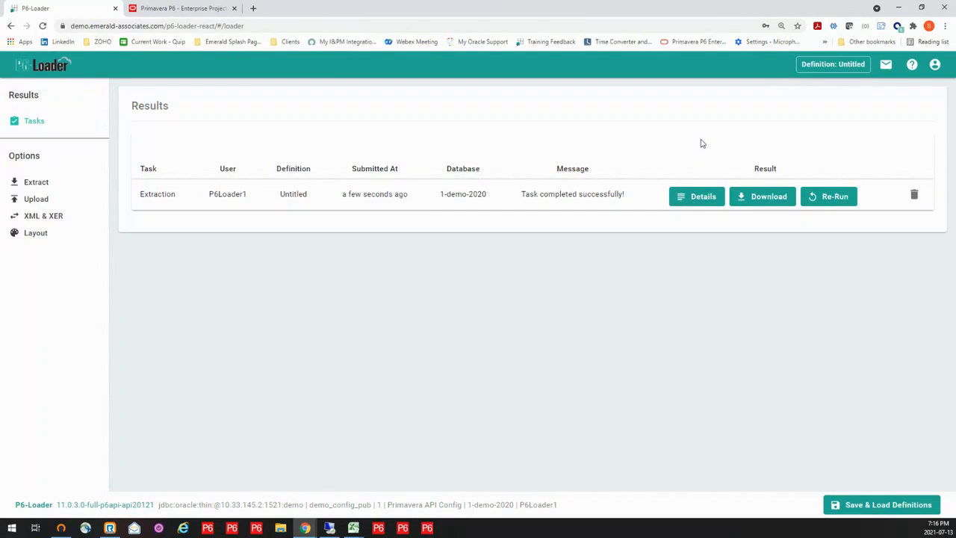
{"action": "left_click", "coordinate": [762, 198]}
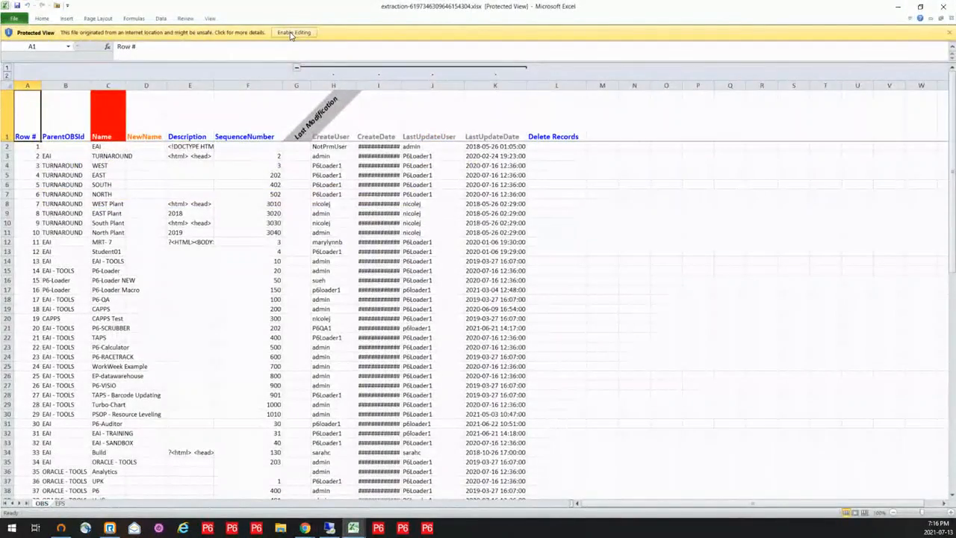
- Enable editing of the extracted workbook in Excel and widen the OBS sheet's Name column
{"action": "left_click", "coordinate": [294, 33]}
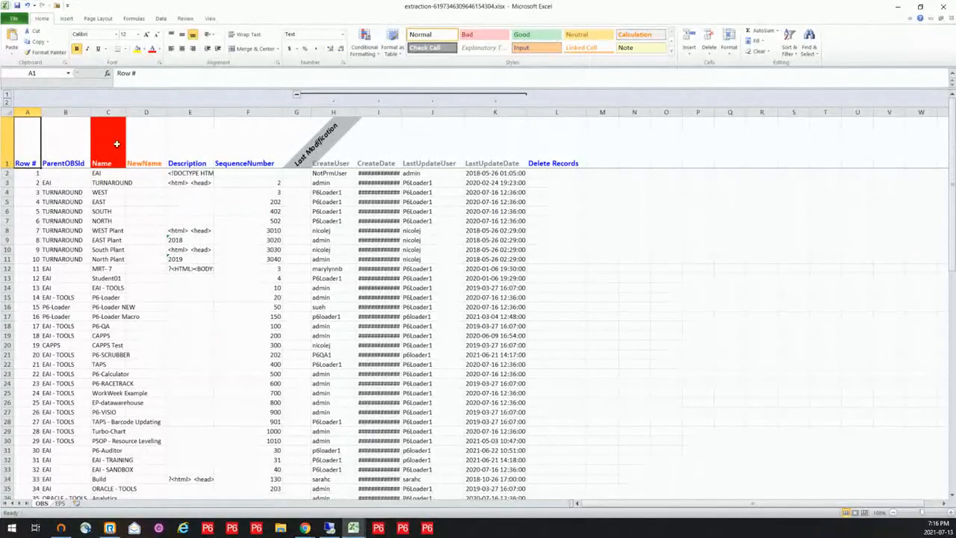
{"action": "left_click_drag", "start_coordinate": [126, 112], "coordinate": [181, 112]}
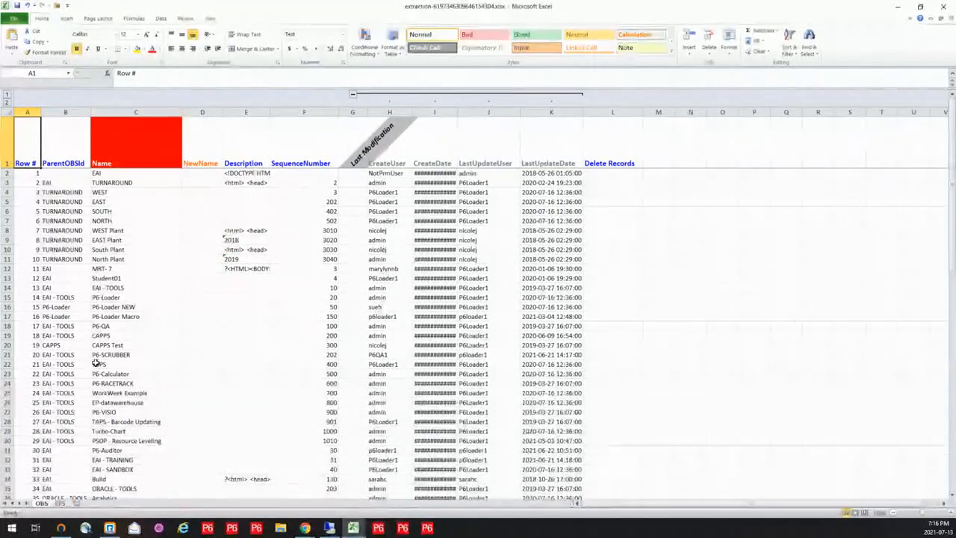
- Widen the Id, Name and OBSId columns on the EPS sheet to fit their contents
{"action": "left_click", "coordinate": [60, 503]}
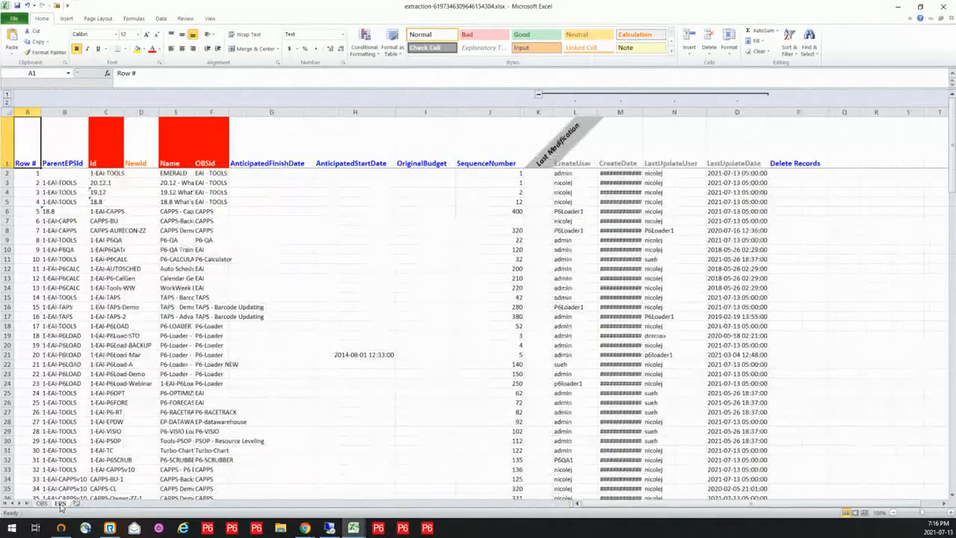
{"action": "double_click", "coordinate": [124, 112]}
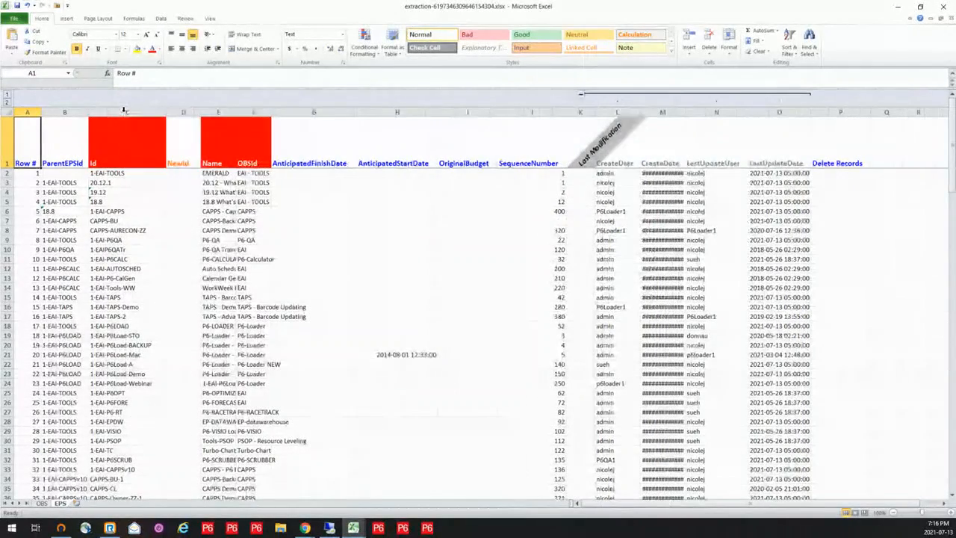
{"action": "double_click", "coordinate": [234, 111]}
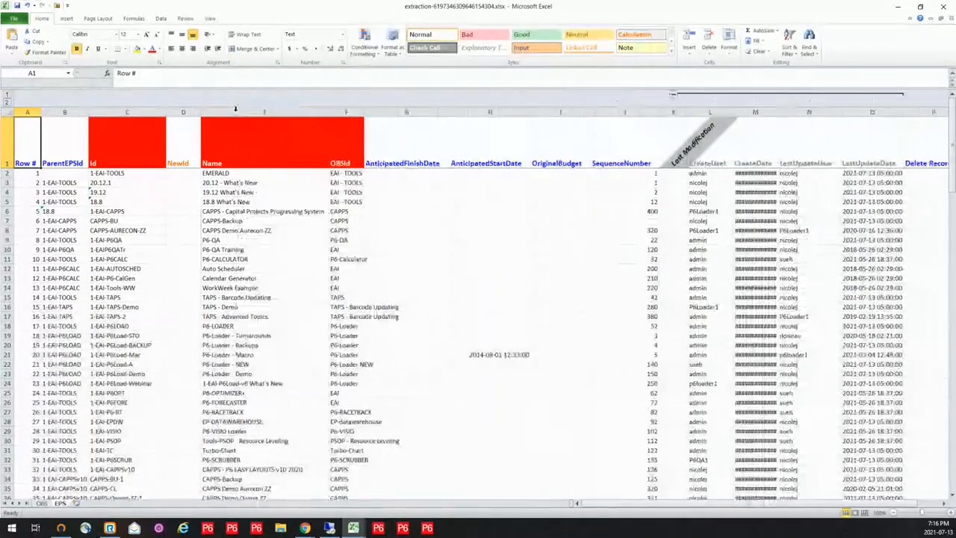
{"action": "double_click", "coordinate": [364, 111]}
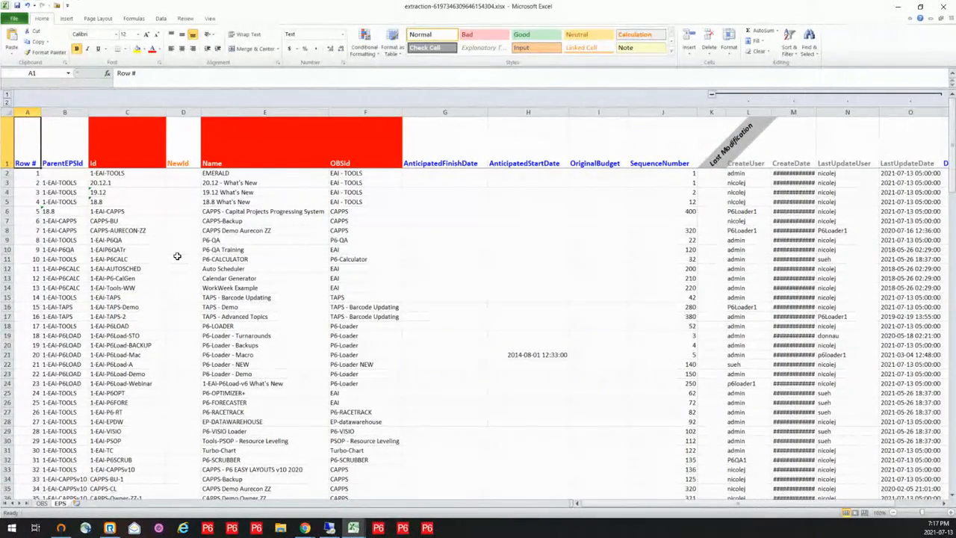
- Review the Name and NewName columns on the OBS sheet and widen its CreateDate column to fit the contents
{"action": "left_click", "coordinate": [42, 504]}
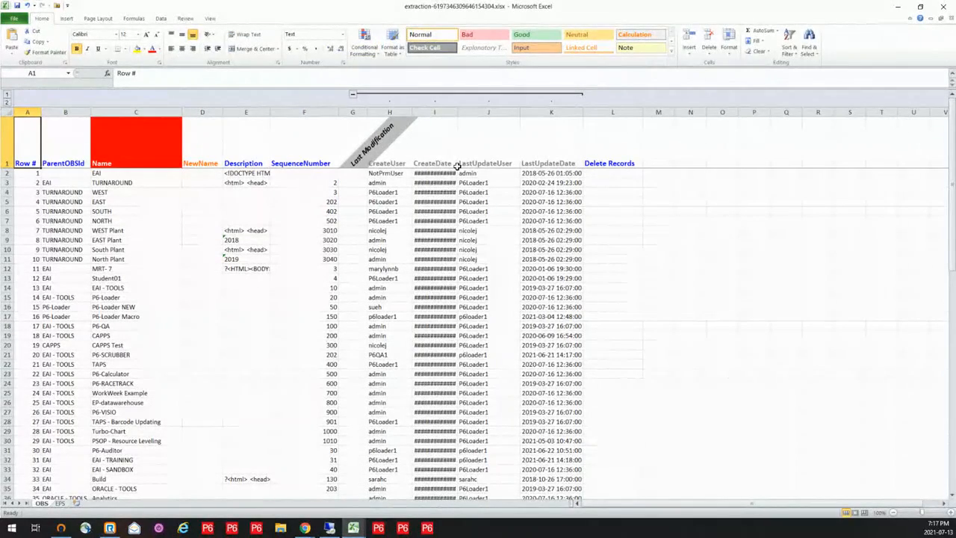
{"action": "left_click", "coordinate": [146, 146]}
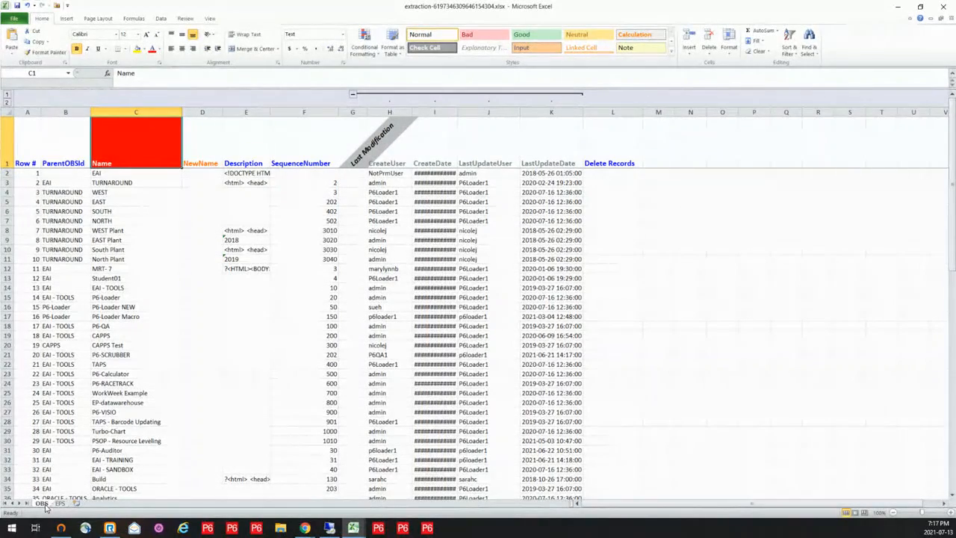
{"action": "left_click", "coordinate": [200, 153]}
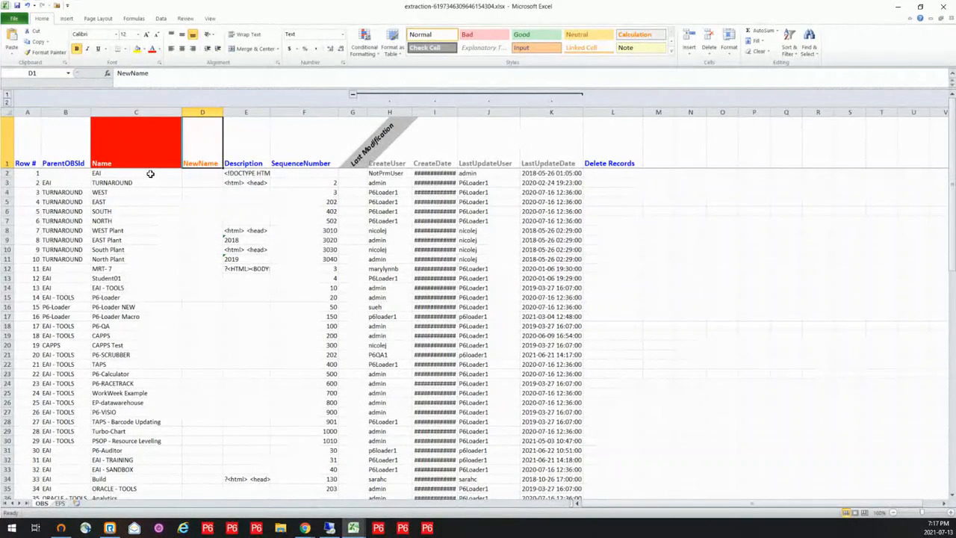
{"action": "left_click", "coordinate": [208, 174]}
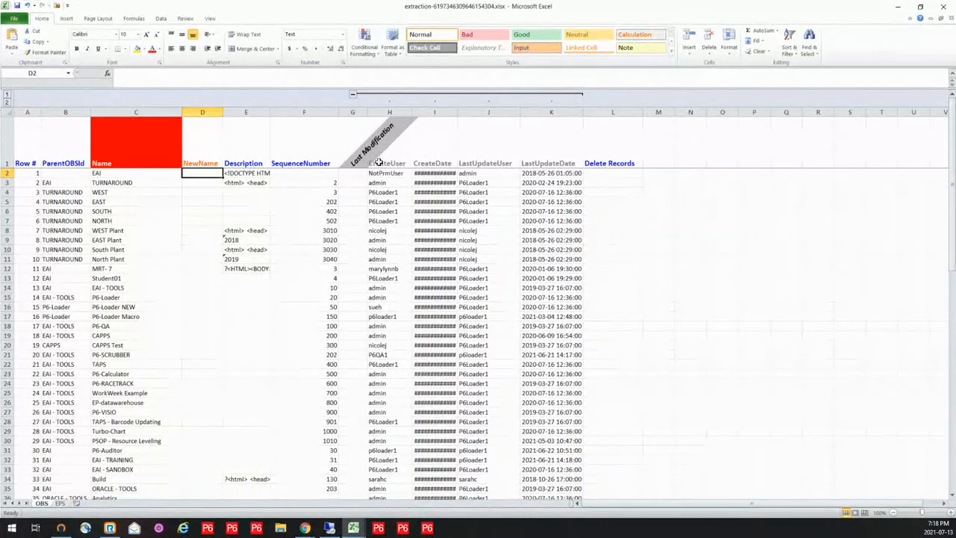
{"action": "double_click", "coordinate": [458, 113]}
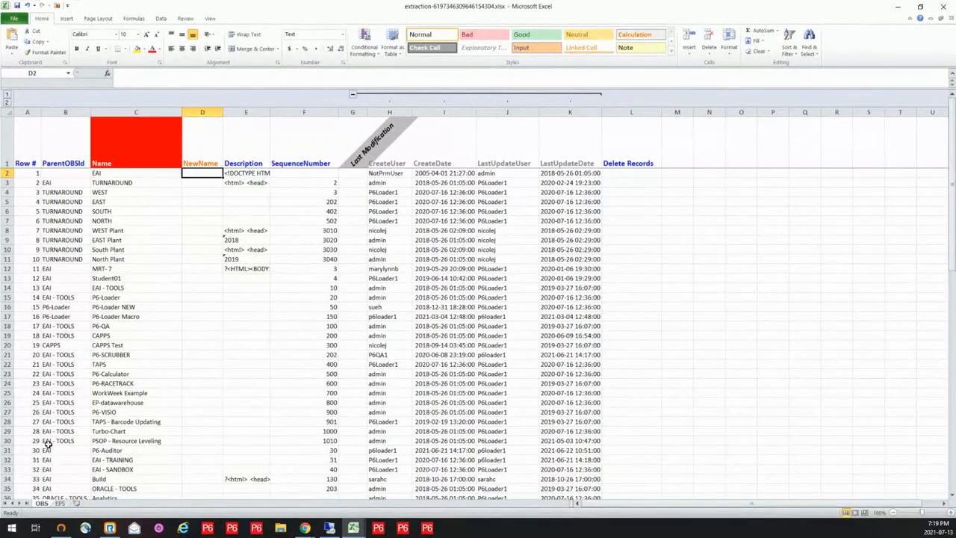
- Switch to the 1. Admin - EPS-OBS - NEW.xlsx workbook and review the OBS sheet's CLEANUP column and the EAI - TRAINING and EAI - SANDBOX rows
{"action": "left_click", "coordinate": [61, 504]}
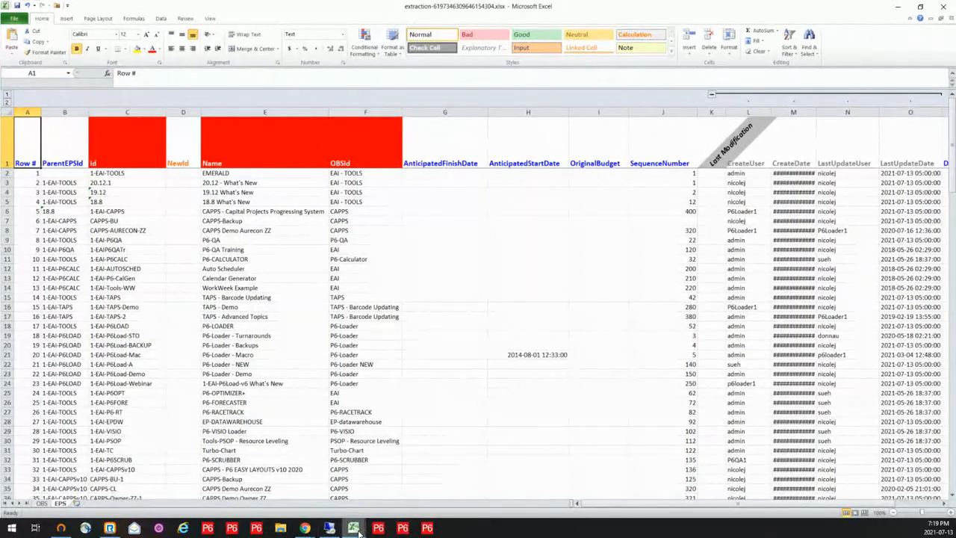
{"action": "mouse_move", "coordinate": [353, 531]}
{"action": "left_click", "coordinate": [79, 495]}
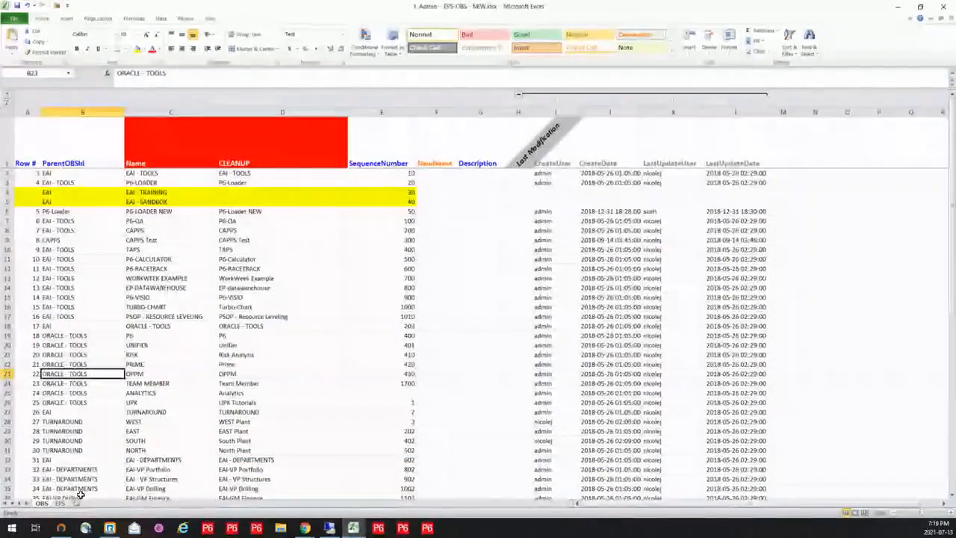
{"action": "left_click", "coordinate": [324, 308]}
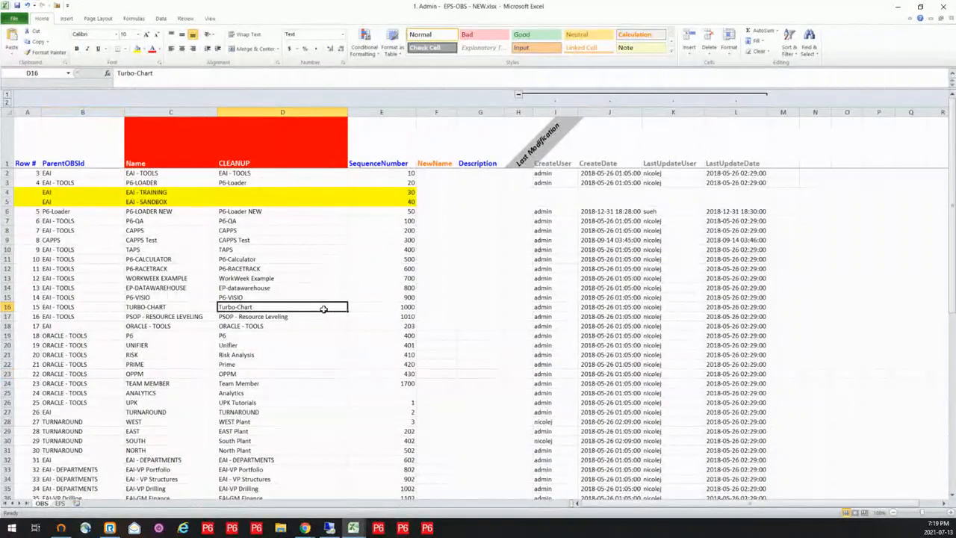
{"action": "left_click", "coordinate": [265, 112]}
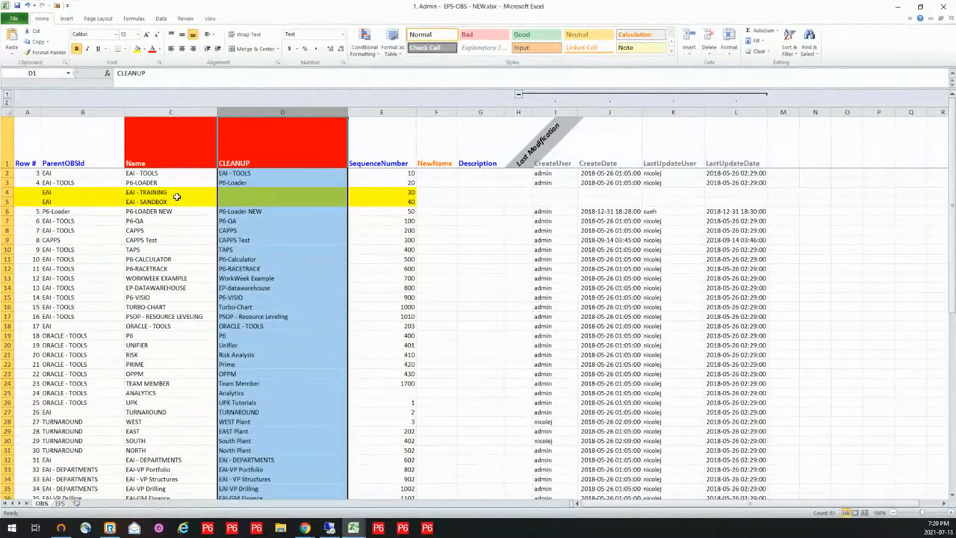
{"action": "left_click_drag", "start_coordinate": [8, 192], "coordinate": [17, 202]}
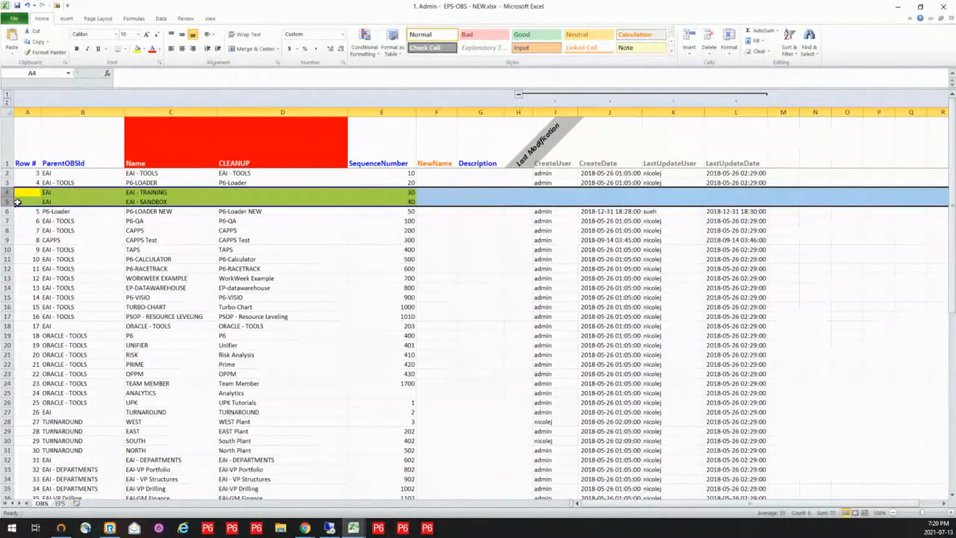
- Review the 4-SANDBOX and 5-TRAINING rows on the EPS sheet and the blank row above JUNK STILL to CLEANUP
{"action": "left_click", "coordinate": [60, 503]}
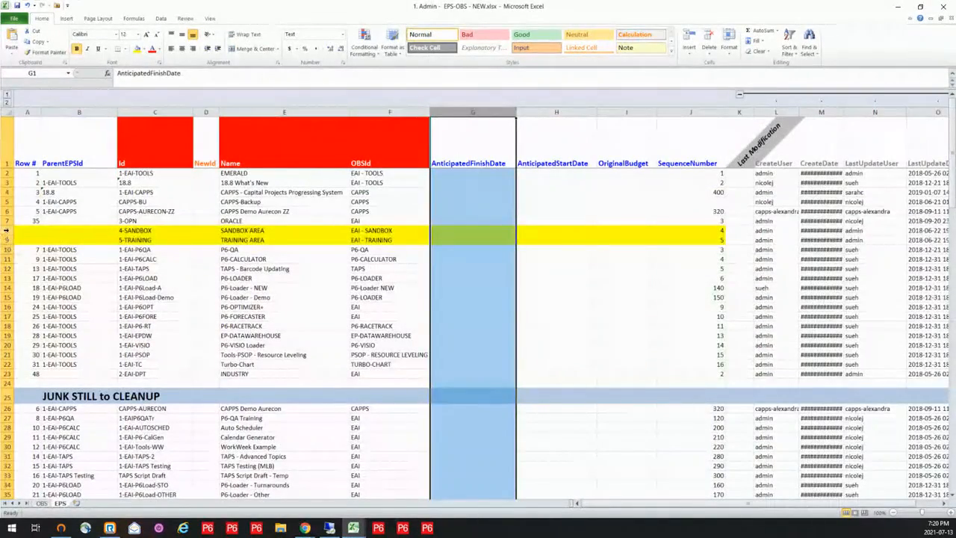
{"action": "mouse_move", "coordinate": [6, 230]}
{"action": "left_mouse_down"}
{"action": "mouse_move", "coordinate": [9, 250]}
{"action": "mouse_move", "coordinate": [9, 240]}
{"action": "left_mouse_up"}
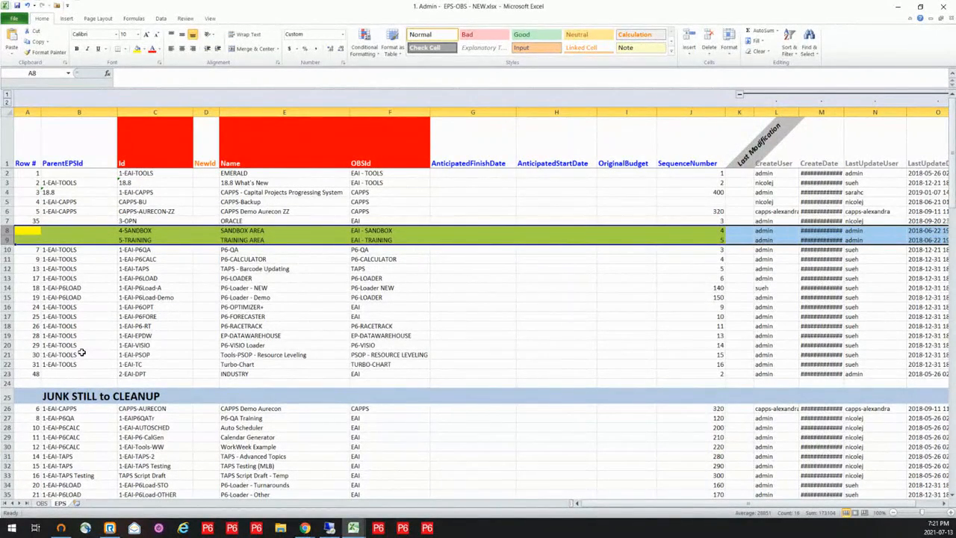
{"action": "left_click", "coordinate": [7, 383]}
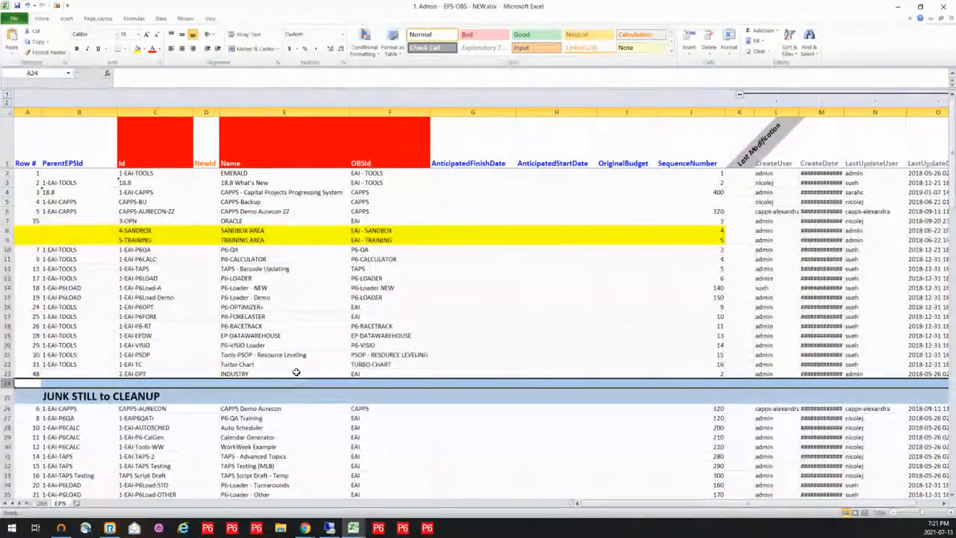
- Switch to P6-Loader in Chrome and log out of the current database session
{"action": "mouse_move", "coordinate": [305, 529]}
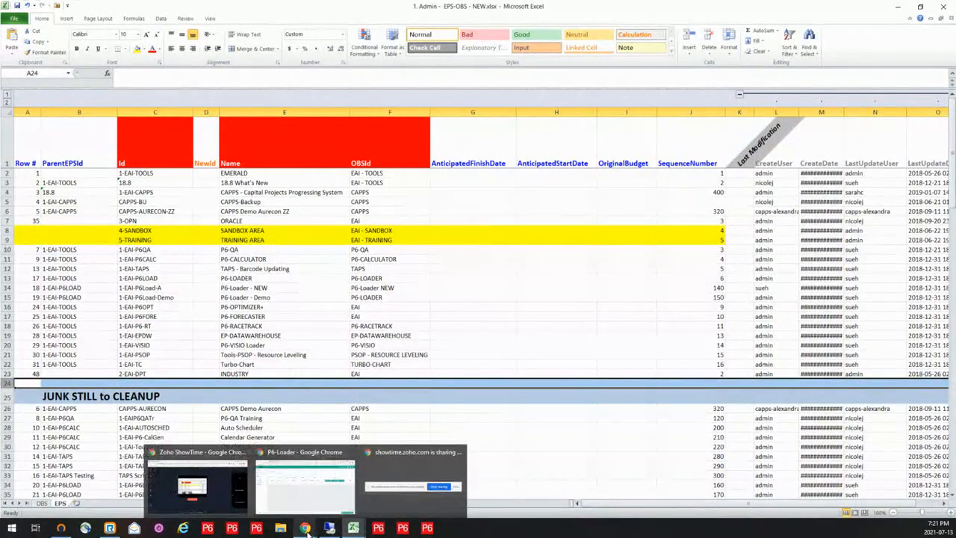
{"action": "left_click", "coordinate": [301, 495]}
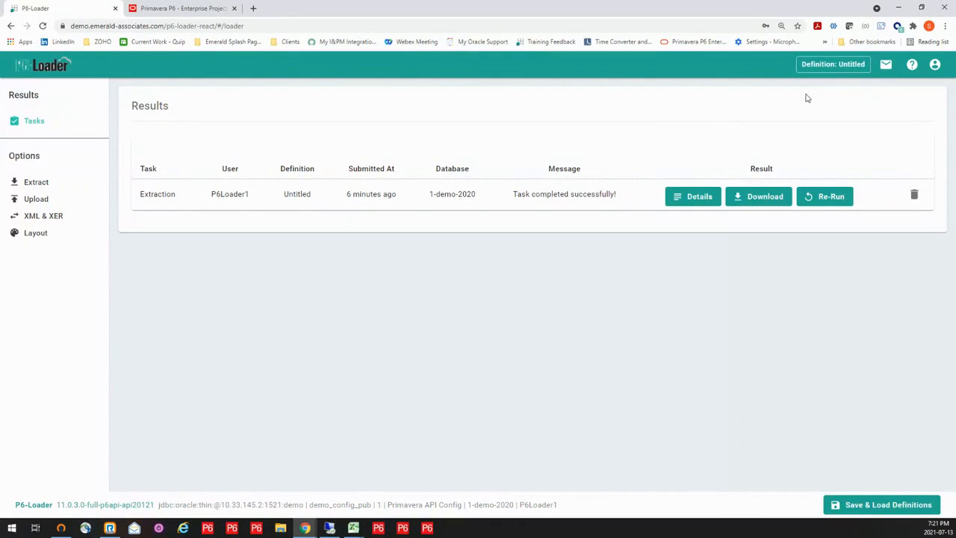
{"action": "left_click", "coordinate": [934, 65]}
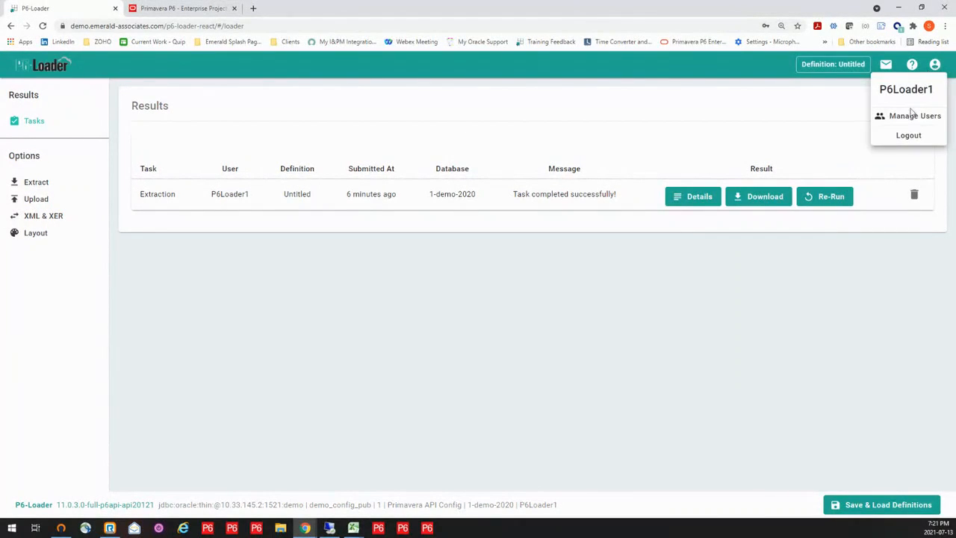
{"action": "left_click", "coordinate": [908, 134]}
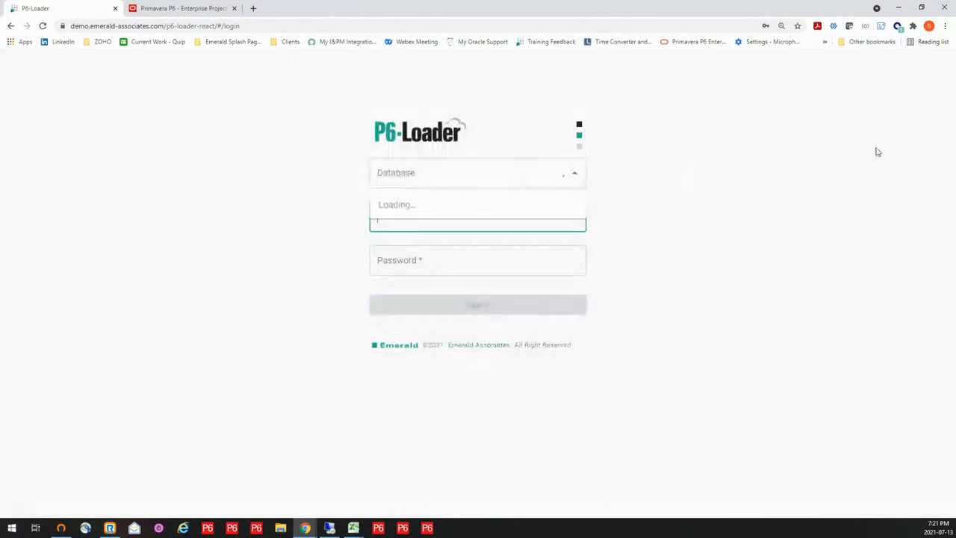
- Sign in to the 2-excel-loader database with the username admin and its saved account password
{"action": "left_click", "coordinate": [537, 173]}
{"action": "left_click", "coordinate": [574, 174]}
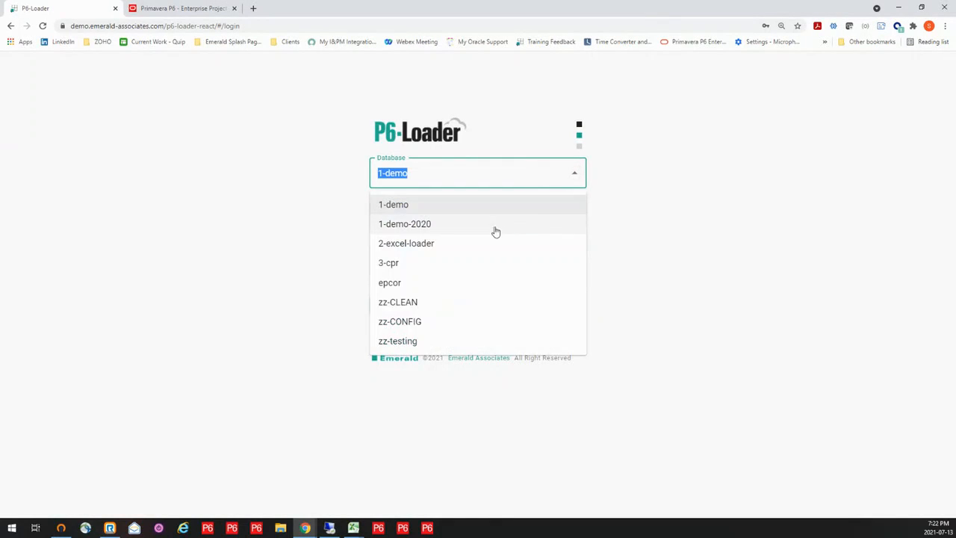
{"action": "left_click", "coordinate": [472, 244]}
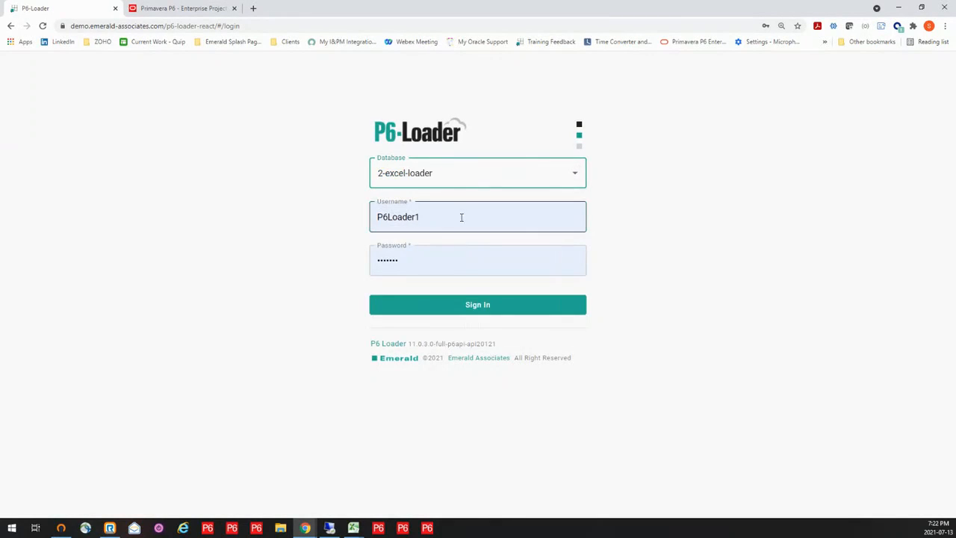
{"action": "double_click", "coordinate": [461, 217]}
{"action": "left_click", "coordinate": [399, 285]}
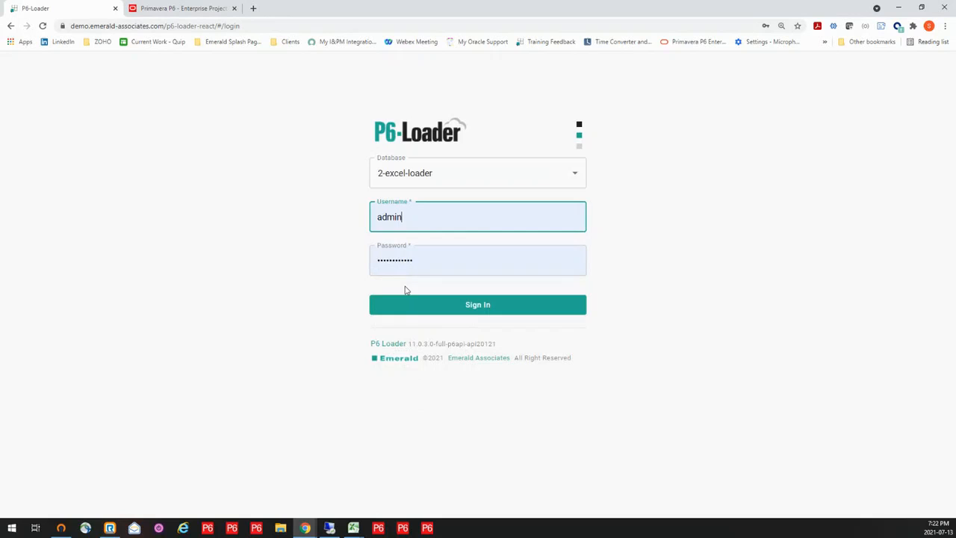
{"action": "left_click", "coordinate": [447, 307]}
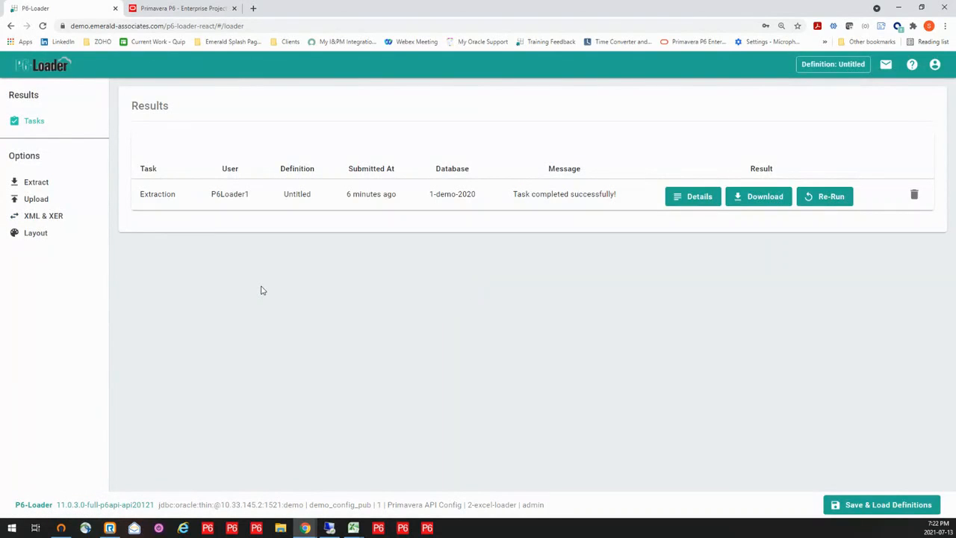
- Upload 1. Admin - EPS-OBS - NEW.xlsx from the 1. Demo Files folder, leaving deletes disabled
{"action": "left_click", "coordinate": [37, 200]}
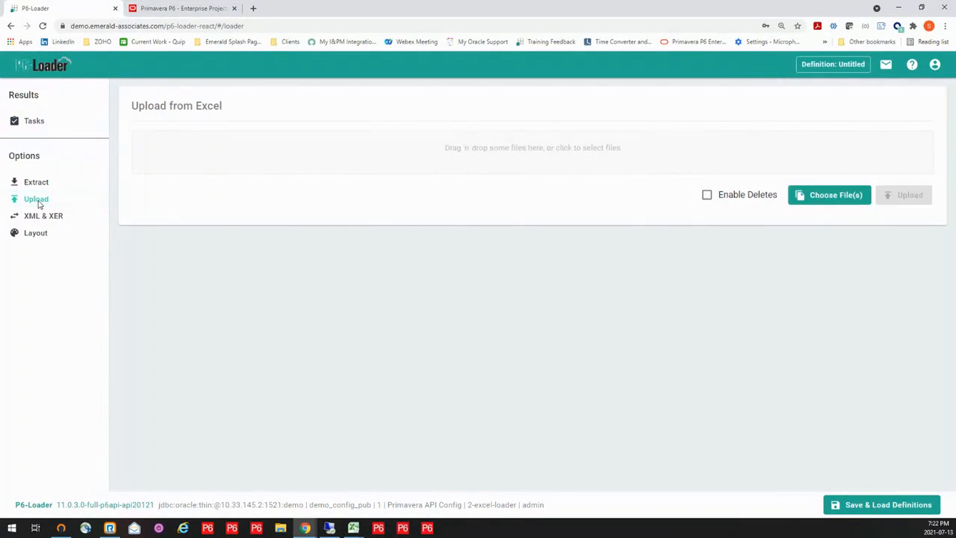
{"action": "left_click", "coordinate": [498, 153]}
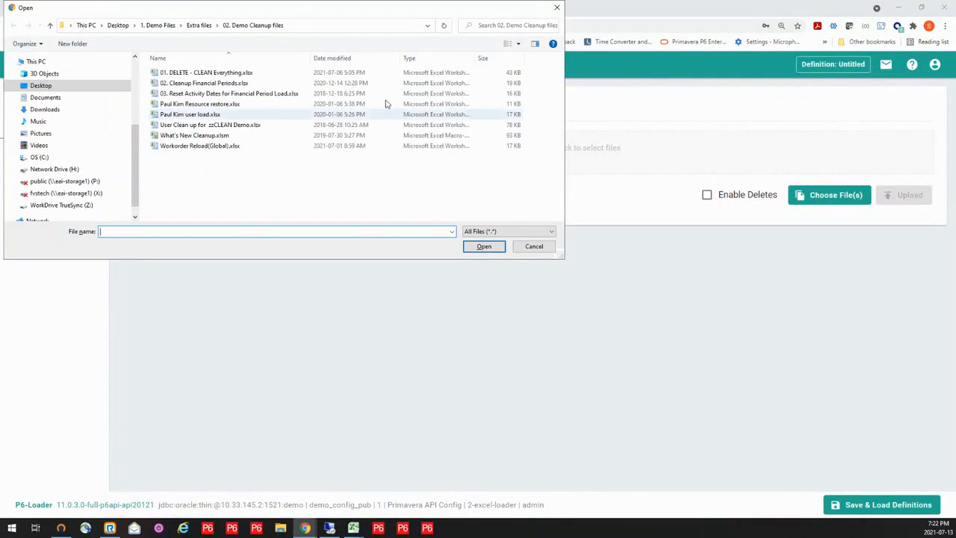
{"action": "left_click", "coordinate": [50, 26]}
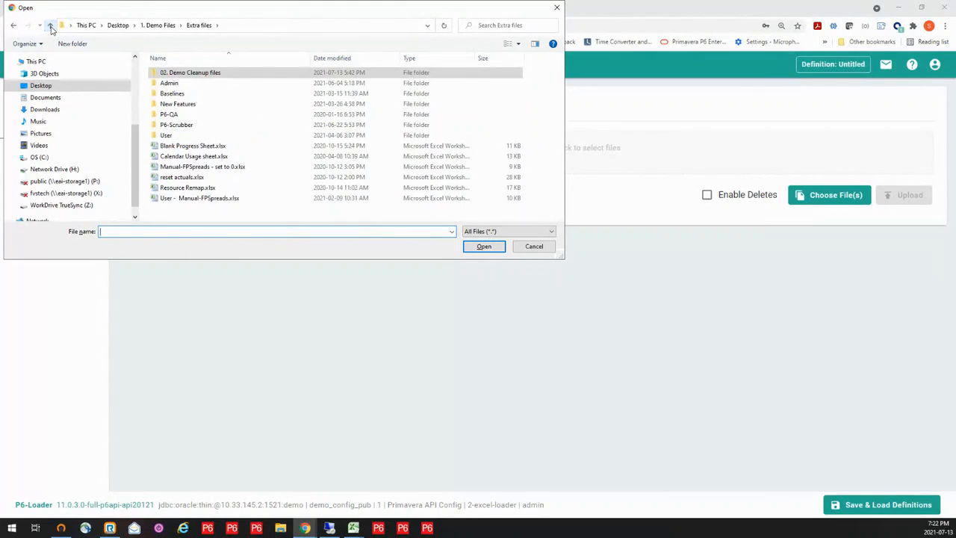
{"action": "left_click", "coordinate": [50, 26]}
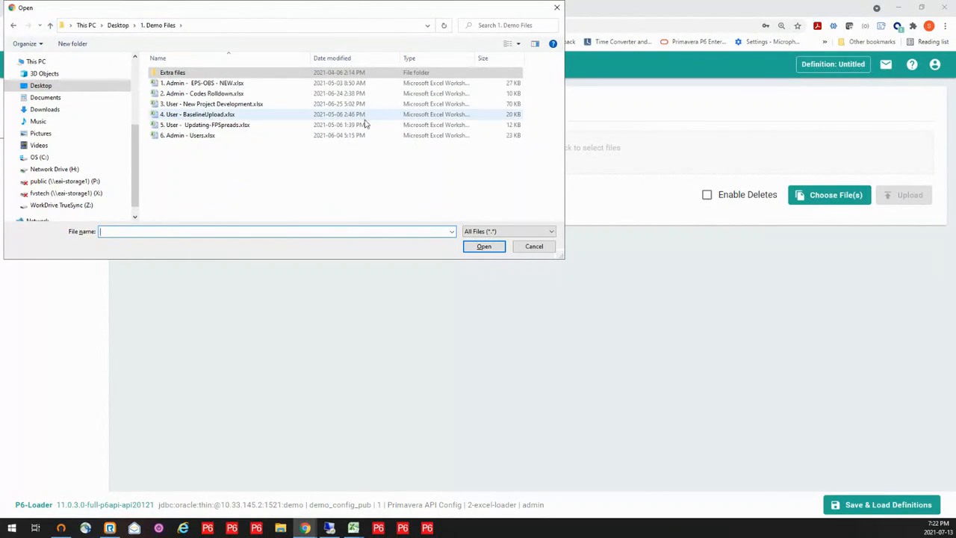
{"action": "left_click", "coordinate": [228, 85]}
{"action": "left_click", "coordinate": [484, 246]}
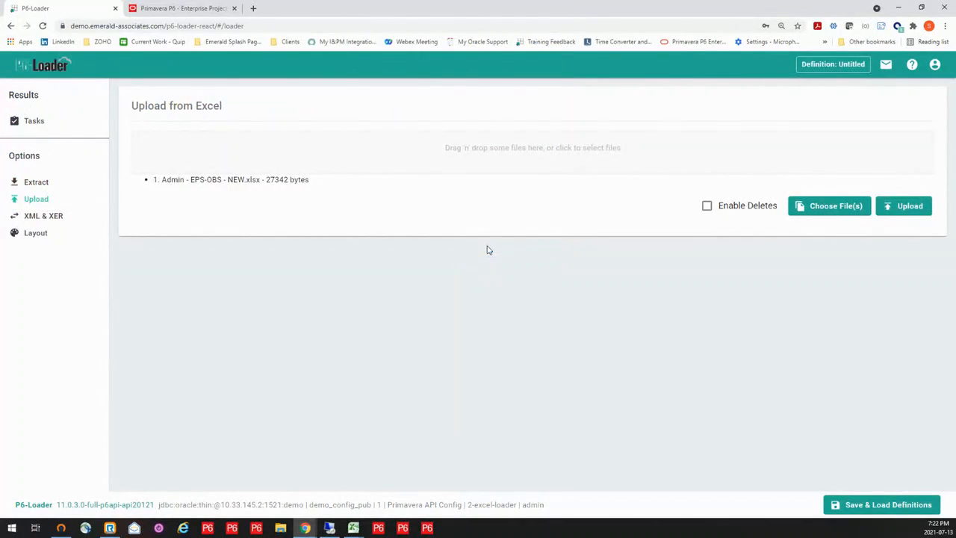
{"action": "left_click", "coordinate": [903, 206]}
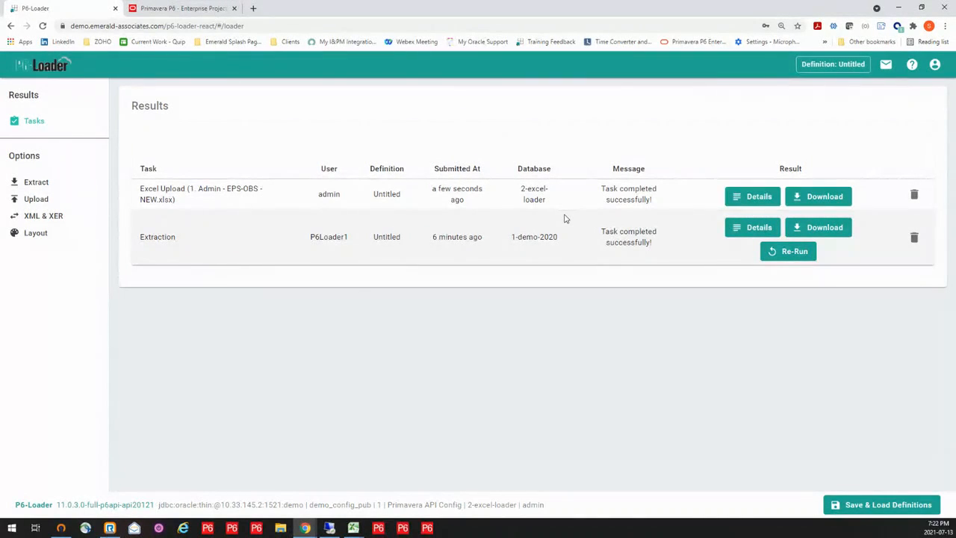
- Switch to Primavera P6 EPPM and expand the 1-EAI-TOOLS, 18.8, 1-EAI-P6LOAD and 1-EAI-CAPPS nodes to check the uploaded EPS
{"action": "left_click", "coordinate": [174, 9]}
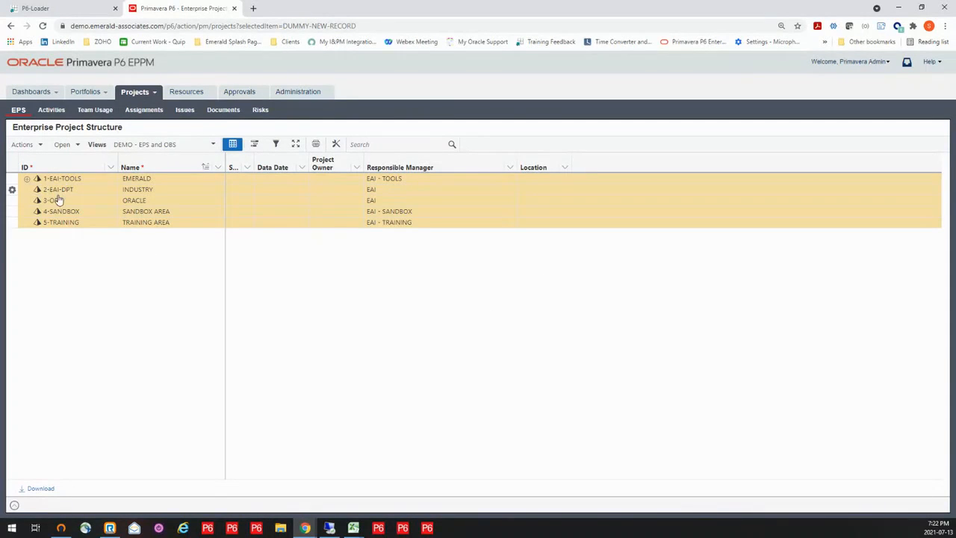
{"action": "left_click", "coordinate": [27, 179]}
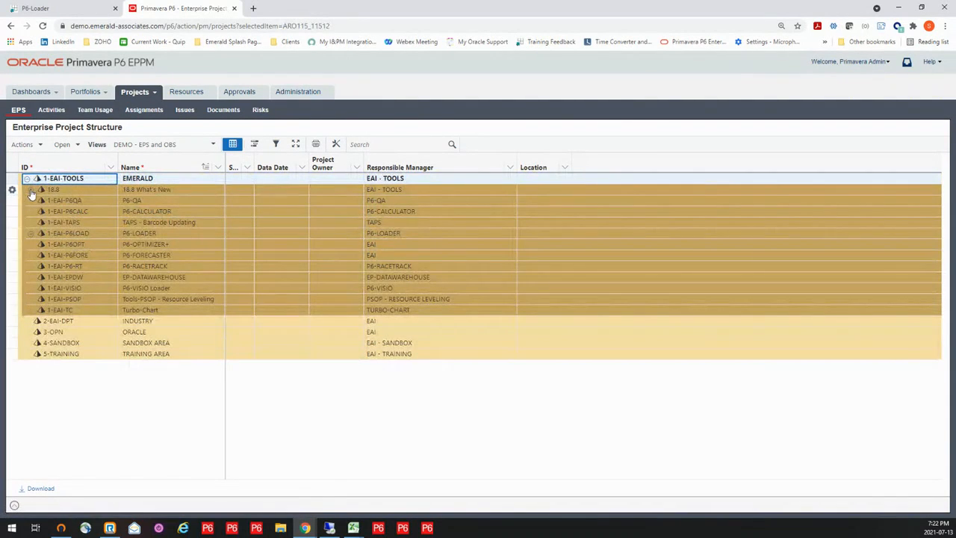
{"action": "left_click", "coordinate": [31, 190]}
{"action": "left_click", "coordinate": [30, 245]}
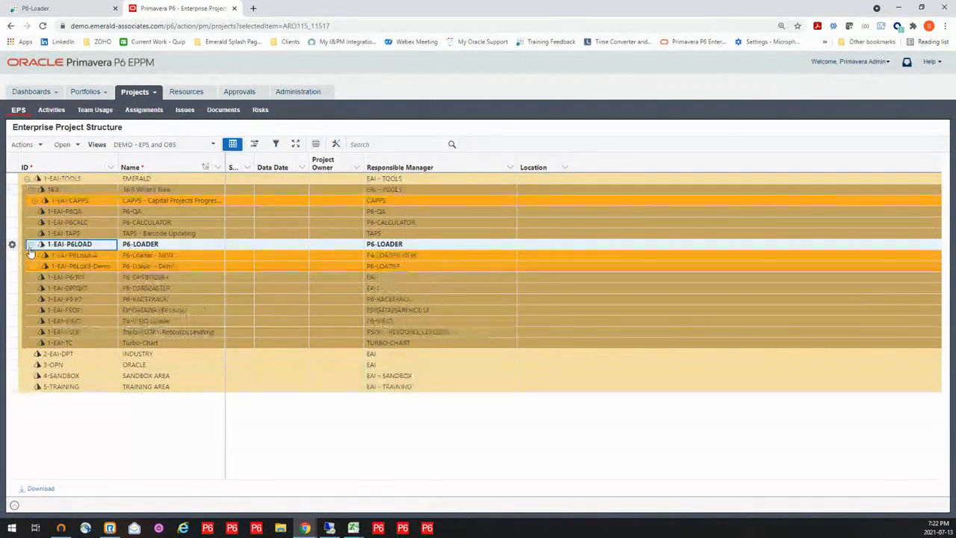
{"action": "left_click", "coordinate": [34, 201]}
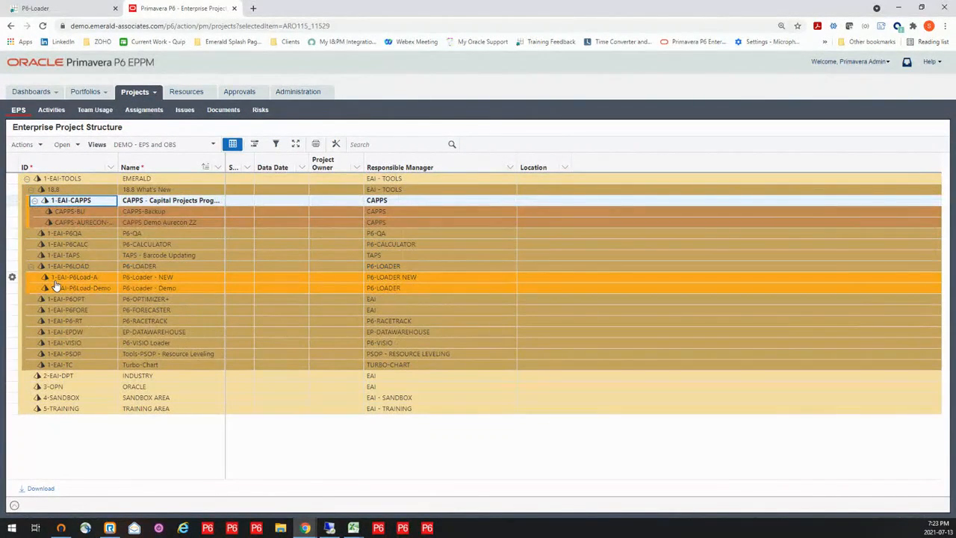
- Switch to Primavera P6 Professional, expand the 1-EAI-P6Load-Demo node and show the activities of the open ROLLDOWNPRJ project
{"action": "left_click_drag", "start_coordinate": [56, 286], "coordinate": [186, 413]}
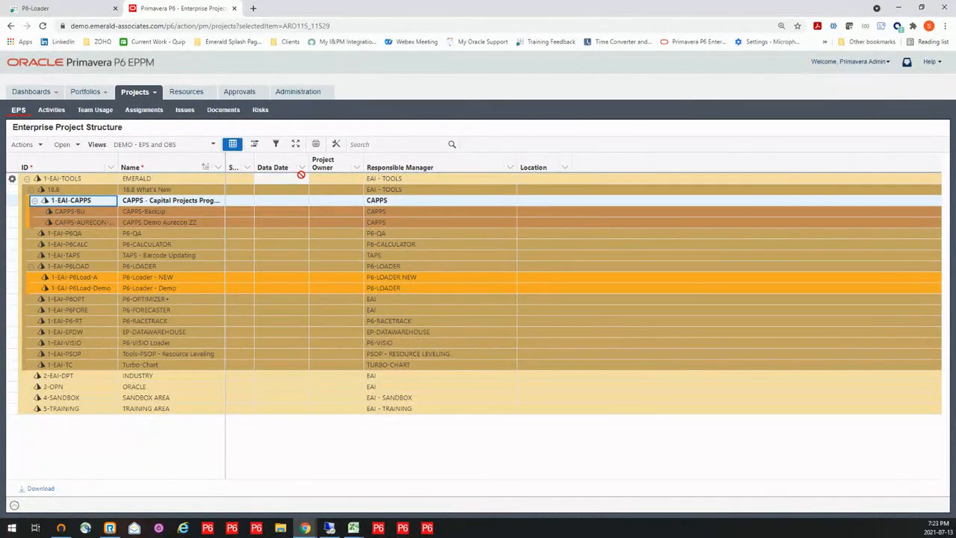
{"action": "mouse_move", "coordinate": [314, 528]}
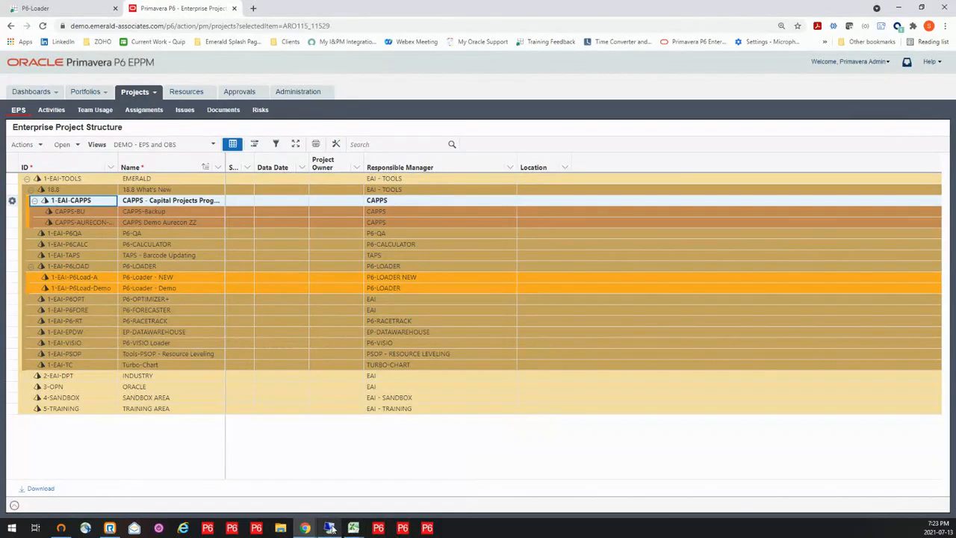
{"action": "left_click", "coordinate": [331, 528]}
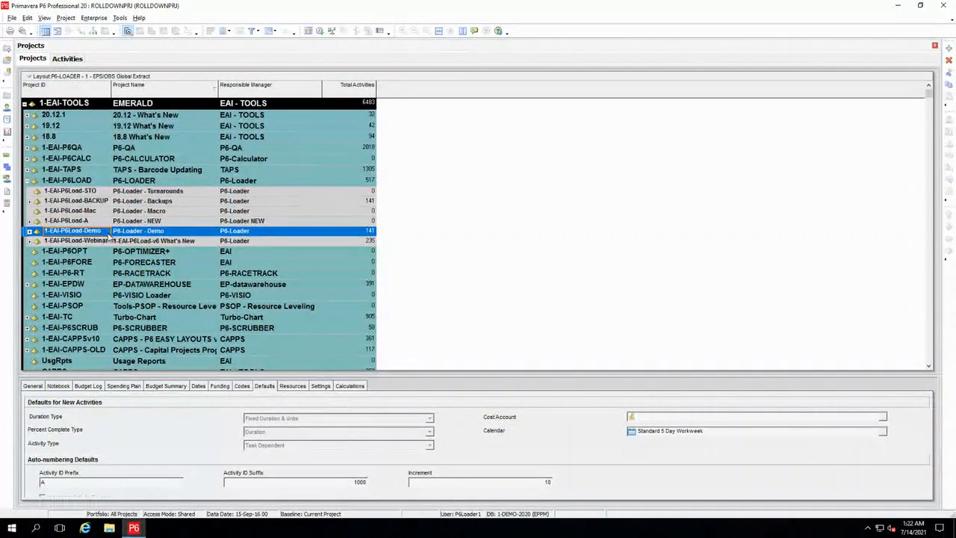
{"action": "left_click", "coordinate": [29, 232]}
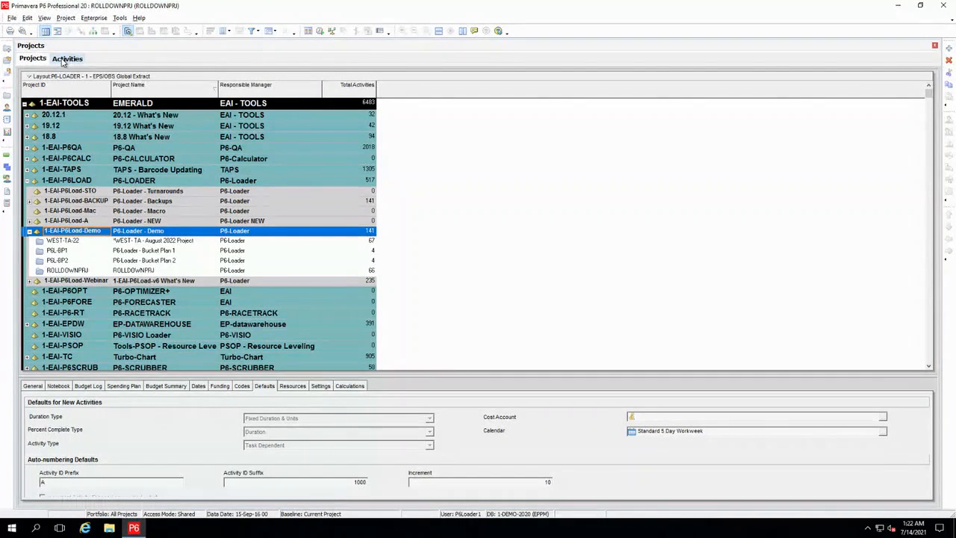
{"action": "left_click", "coordinate": [66, 59]}
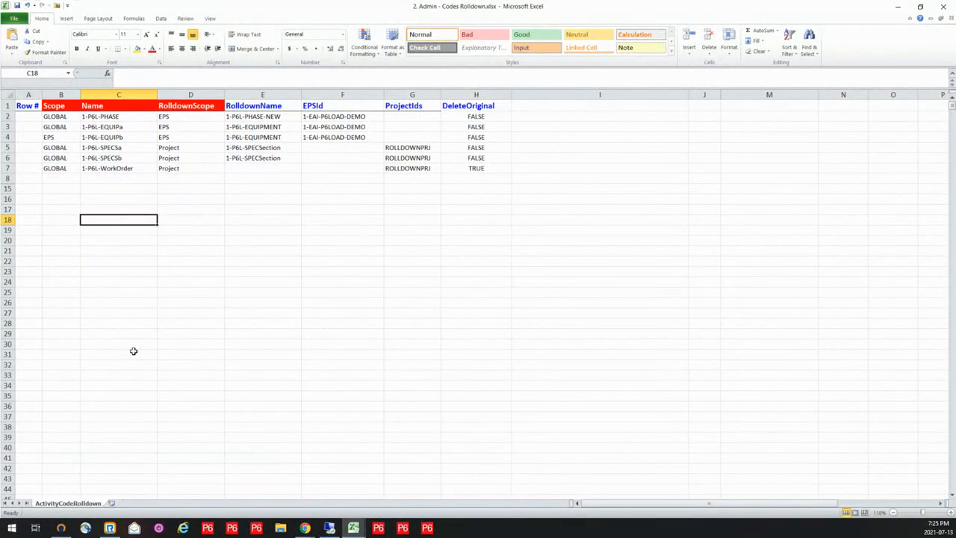
- In Excel's 2. Admin - Codes Rolldown.xlsx, review the scopes, code names, rolldown names and EPS targets for the PHASE, EQUIP and SPECS rows
{"action": "left_click", "coordinate": [100, 117]}
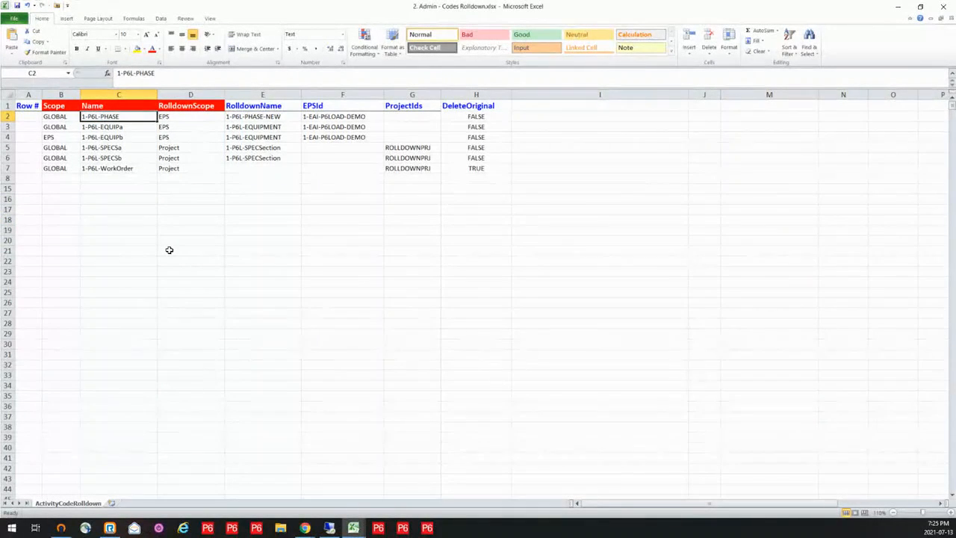
{"action": "left_click", "coordinate": [65, 116]}
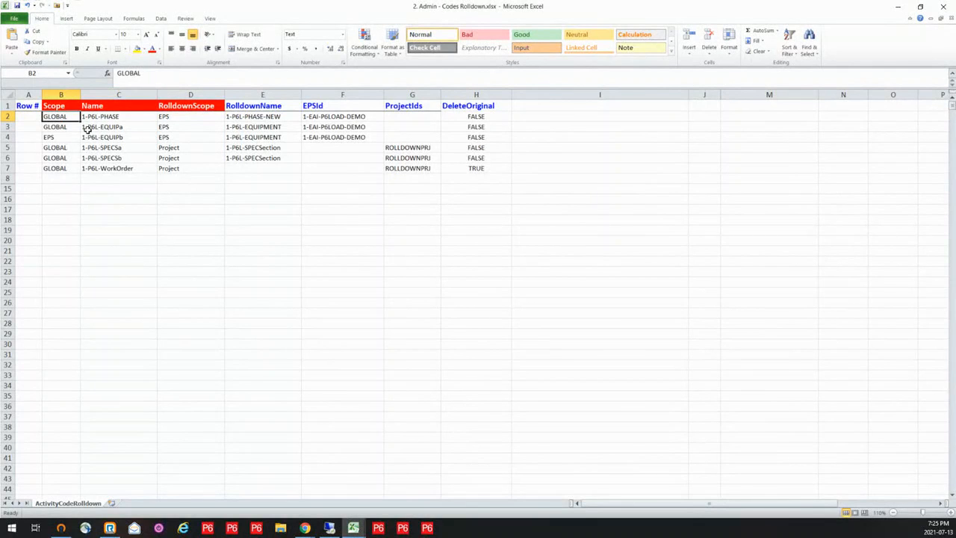
{"action": "left_click", "coordinate": [197, 117]}
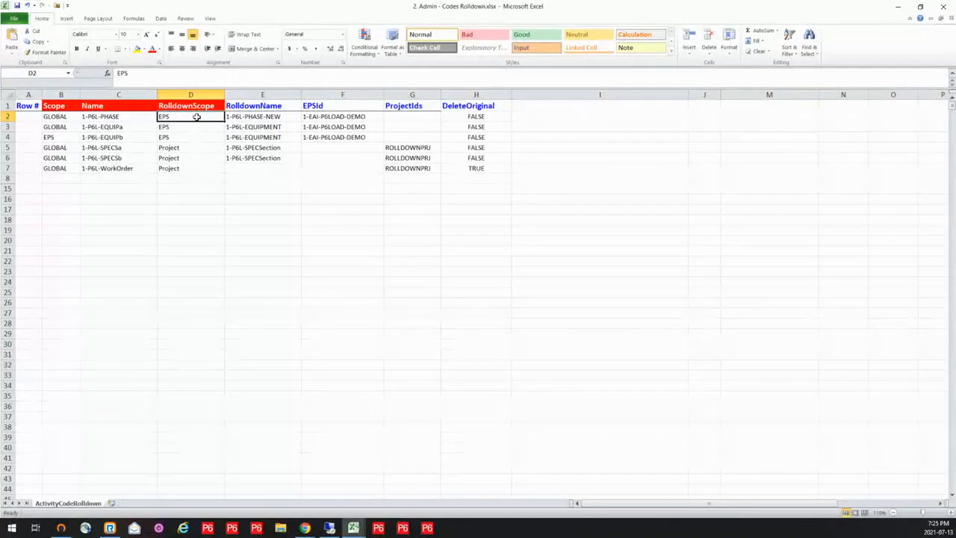
{"action": "left_click", "coordinate": [268, 117]}
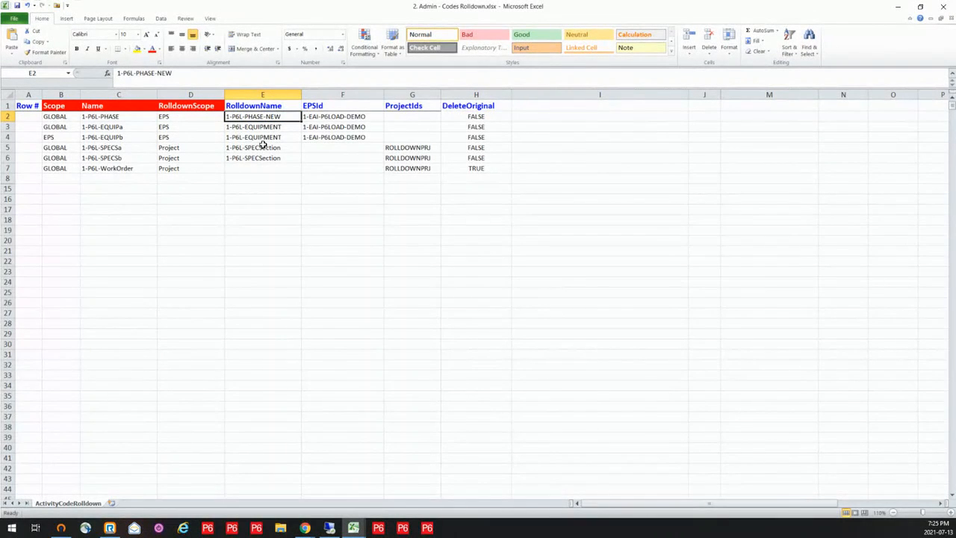
{"action": "left_click", "coordinate": [330, 118]}
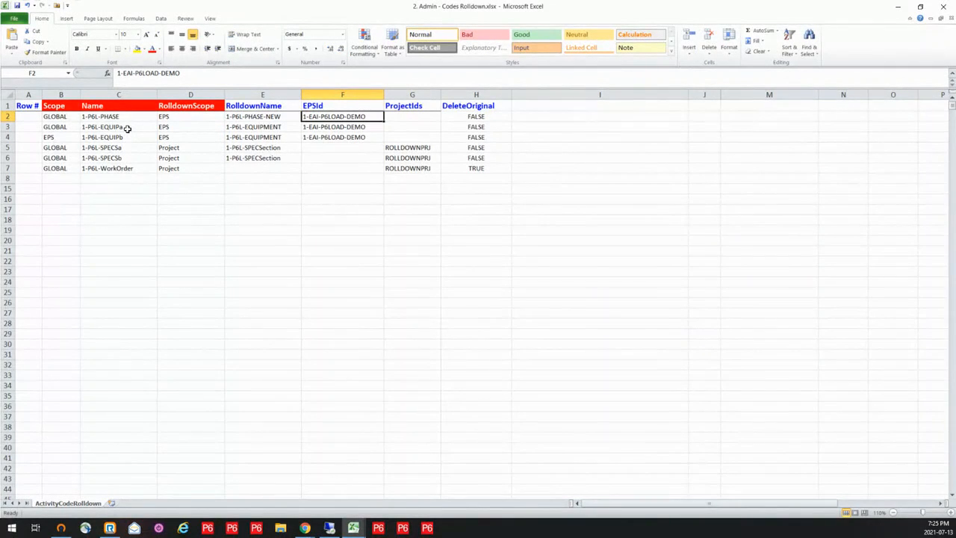
{"action": "left_click_drag", "start_coordinate": [127, 128], "coordinate": [133, 136]}
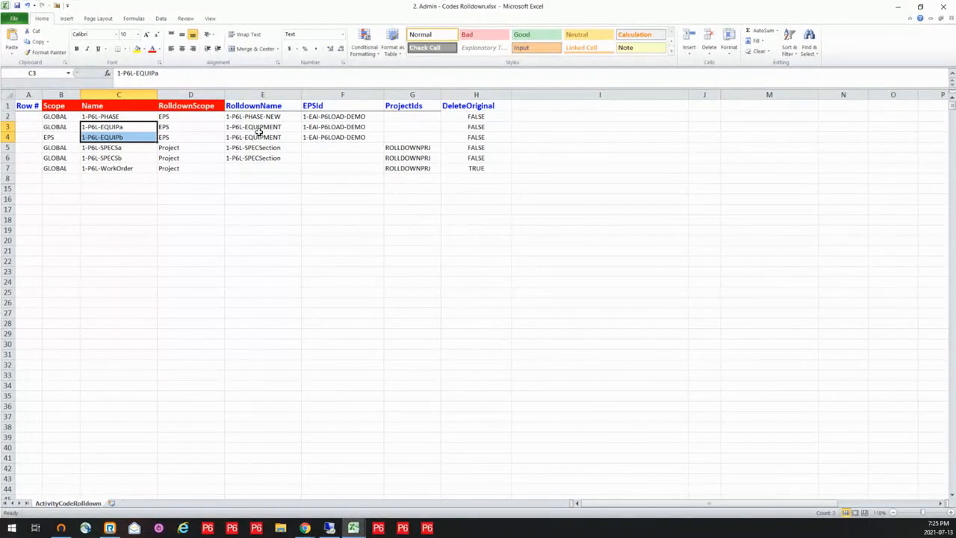
{"action": "left_click_drag", "start_coordinate": [257, 127], "coordinate": [266, 136]}
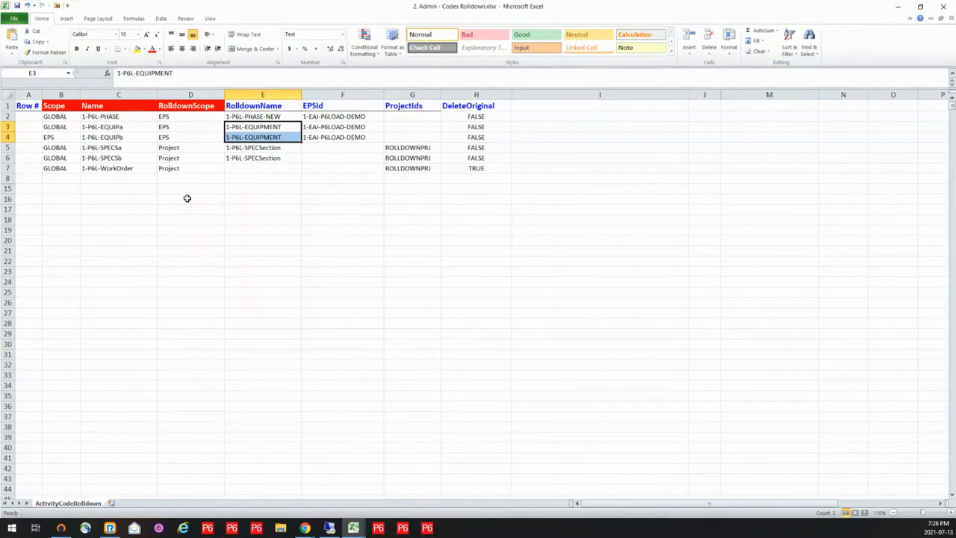
{"action": "mouse_move", "coordinate": [112, 149]}
{"action": "left_mouse_down"}
{"action": "mouse_move", "coordinate": [112, 165]}
{"action": "mouse_move", "coordinate": [111, 156]}
{"action": "left_mouse_up"}
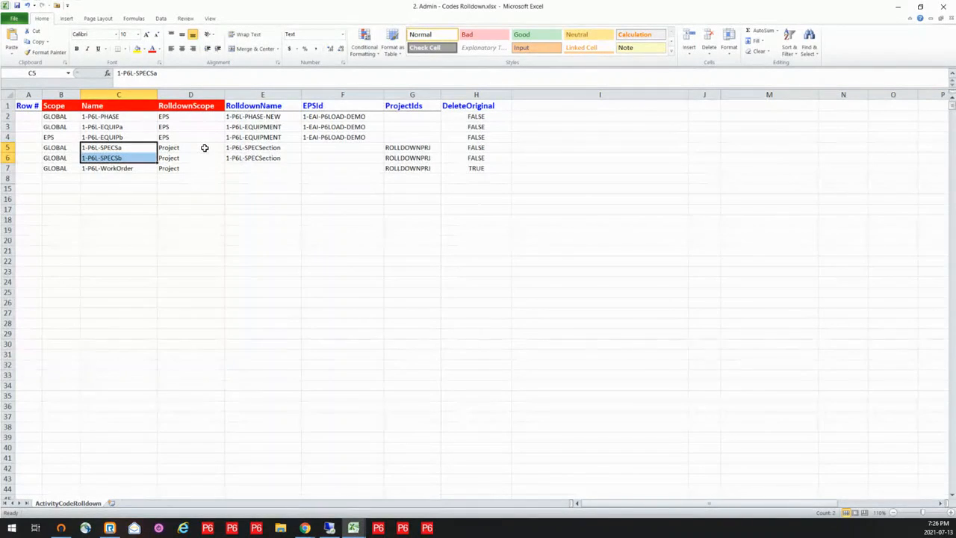
{"action": "left_click_drag", "start_coordinate": [204, 148], "coordinate": [263, 157]}
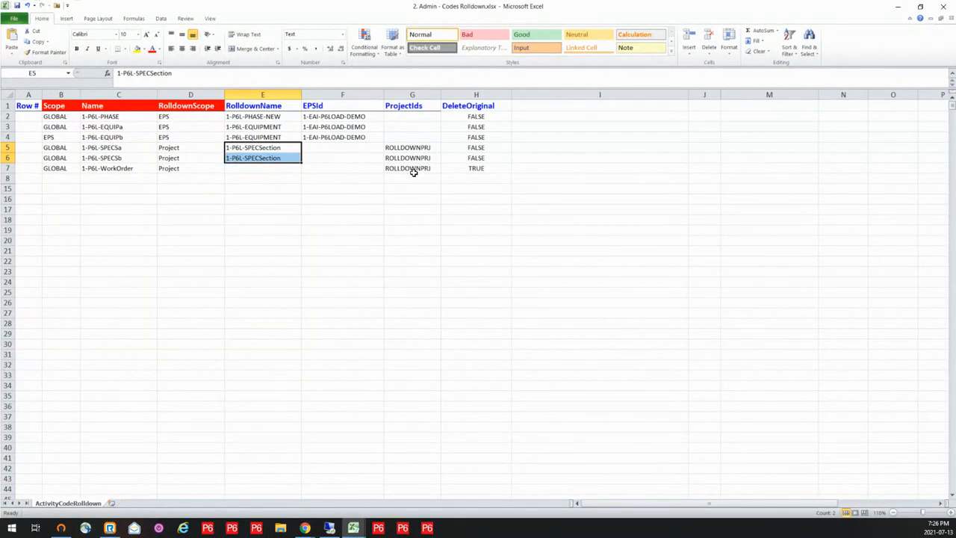
- Review the DeleteOriginal column of the rolldown sheet, comparing rows 2 to 6 with the 1-P6L-WorkOrder row
{"action": "left_click", "coordinate": [455, 95]}
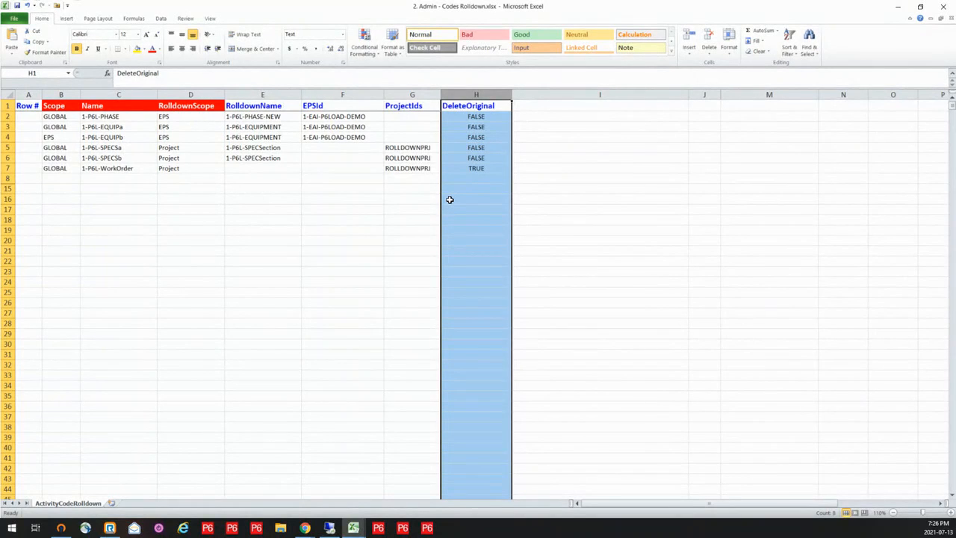
{"action": "double_click", "coordinate": [457, 116]}
{"action": "left_click_drag", "start_coordinate": [457, 116], "coordinate": [457, 164]}
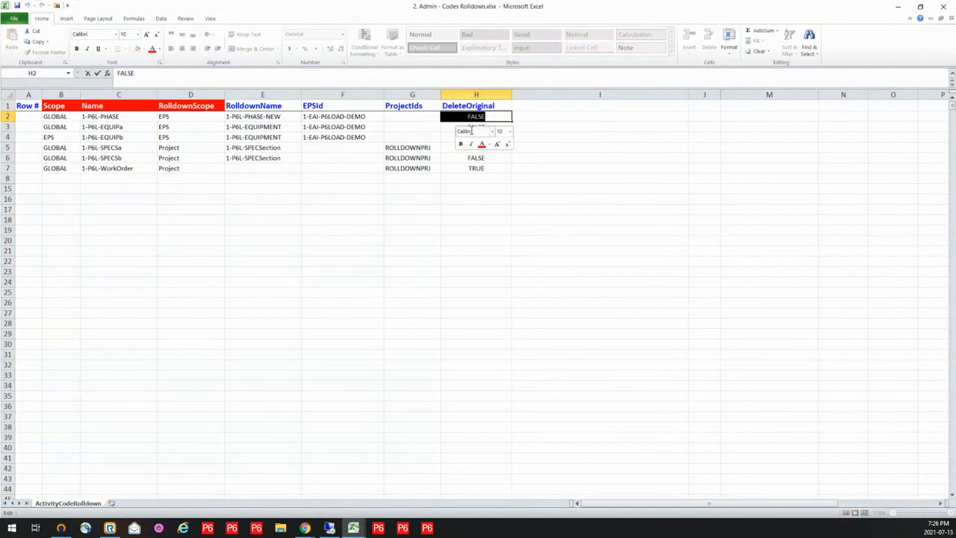
{"action": "left_click", "coordinate": [538, 168]}
{"action": "left_click_drag", "start_coordinate": [478, 117], "coordinate": [476, 161]}
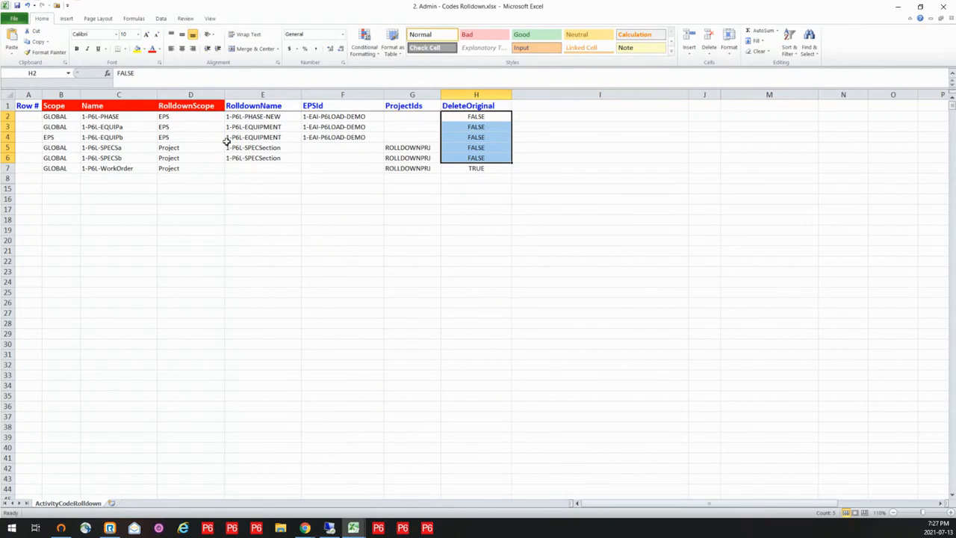
{"action": "left_click", "coordinate": [467, 171]}
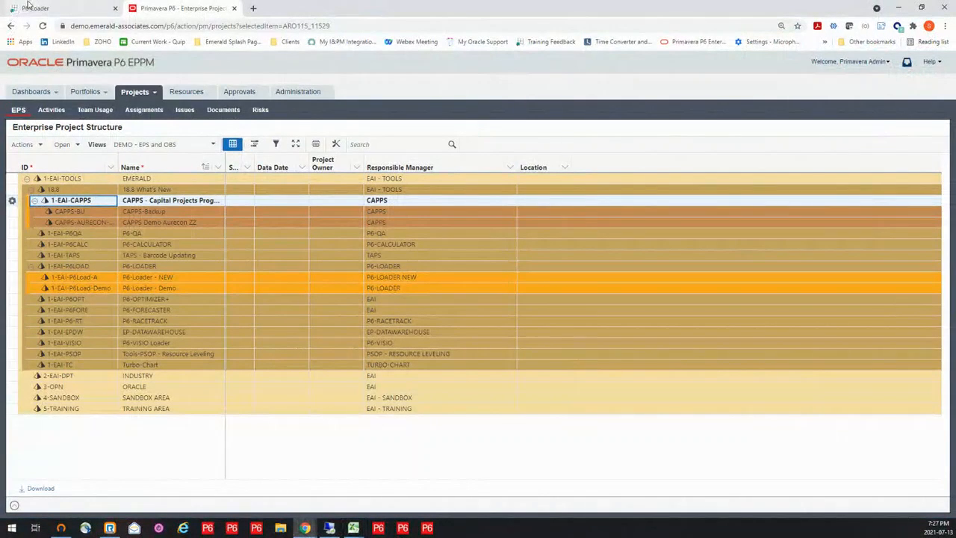
- Switch to P6-Loader in Chrome and log out of the 2-excel-loader session
{"action": "left_click", "coordinate": [28, 6]}
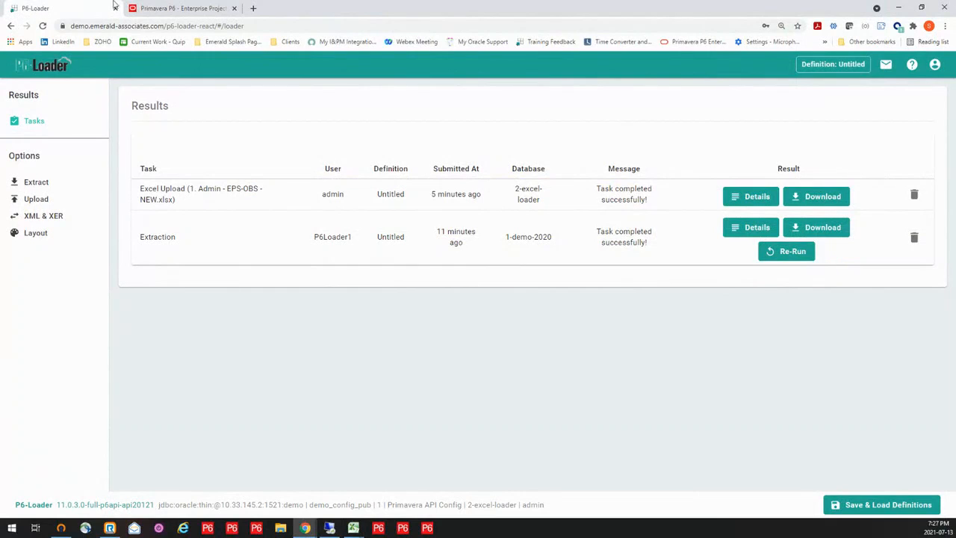
{"action": "left_click", "coordinate": [934, 67]}
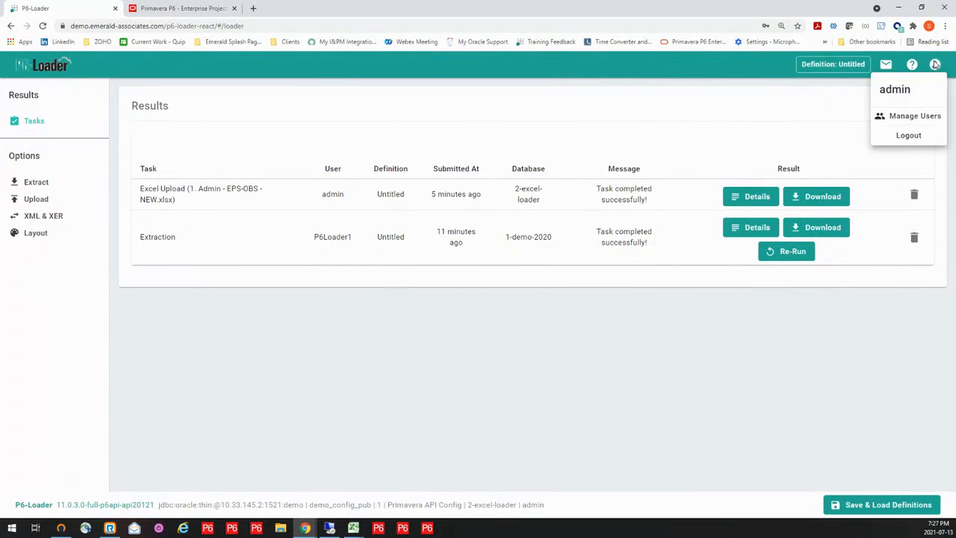
{"action": "left_click", "coordinate": [908, 137]}
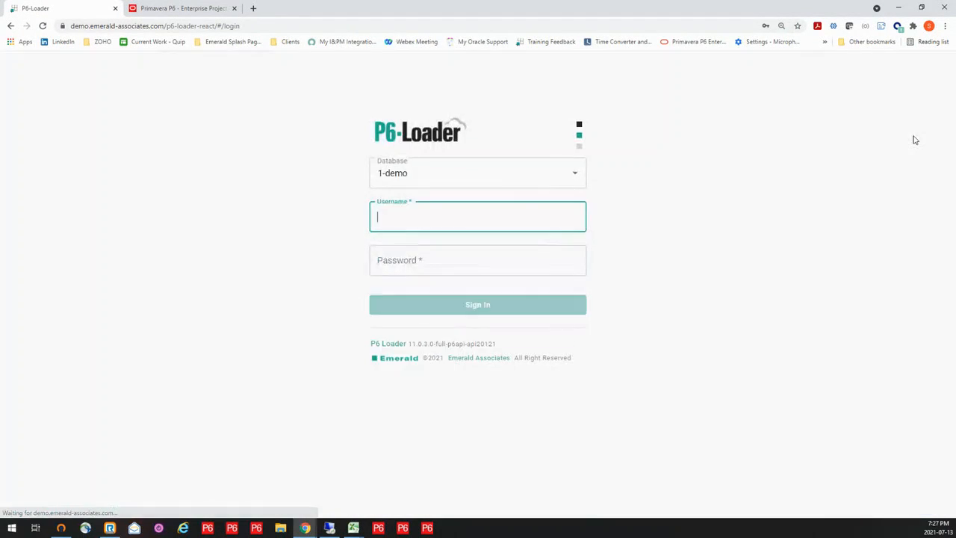
- Sign in to the 1-demo-2020 database with the username P6Loader1 and its saved account password
{"action": "left_click", "coordinate": [574, 174]}
{"action": "left_click", "coordinate": [467, 227]}
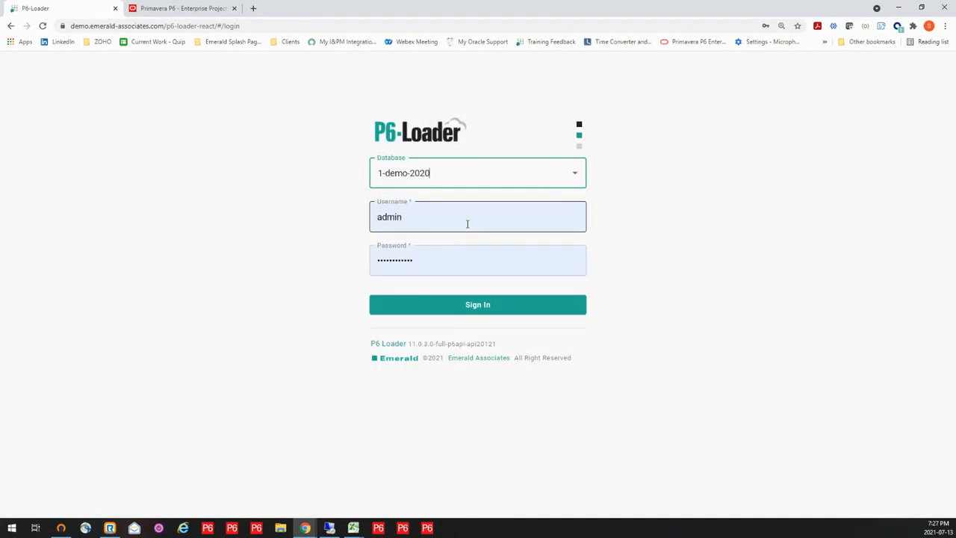
{"action": "left_click", "coordinate": [465, 217]}
{"action": "left_click", "coordinate": [428, 282]}
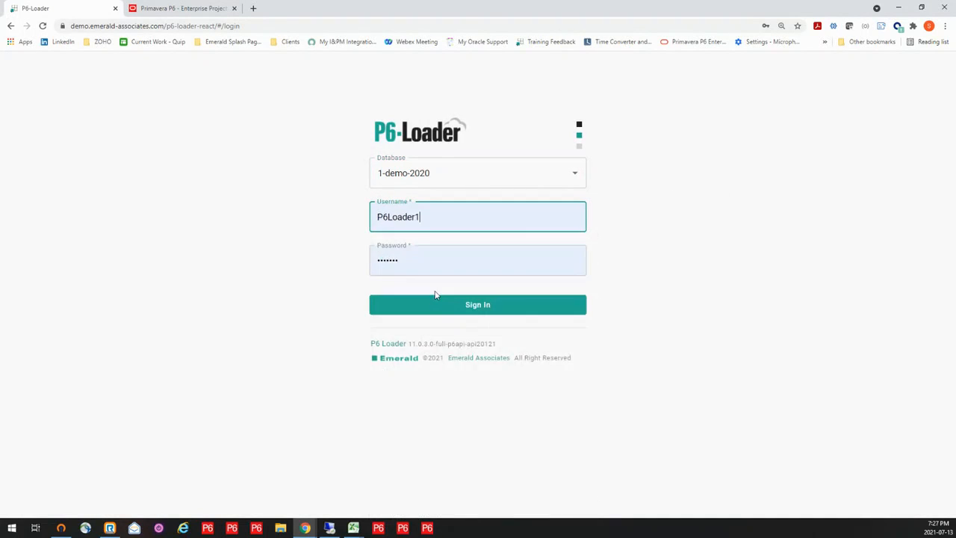
{"action": "left_click", "coordinate": [471, 304]}
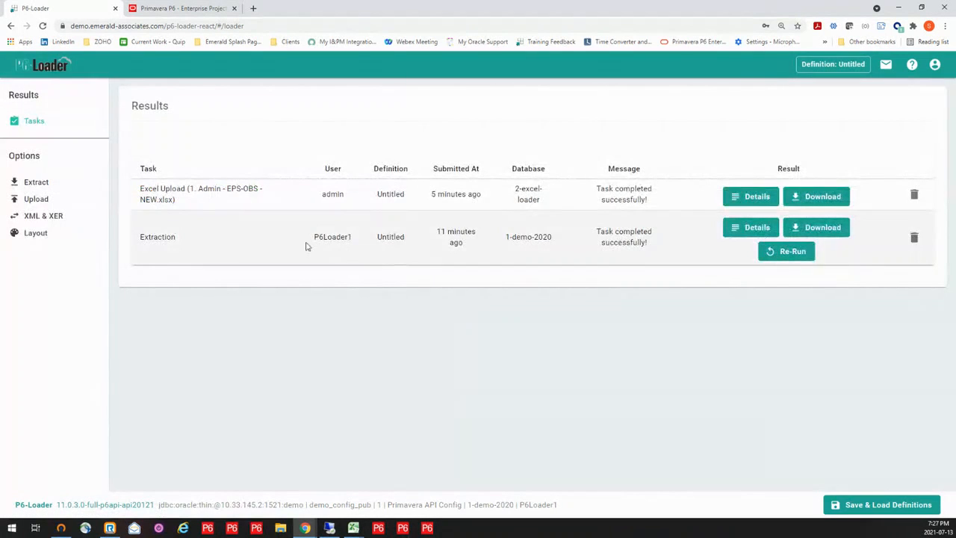
- Upload 2. Admin - Codes Rolldown.xlsx from the 1. Demo Files folder, leaving deletes disabled
{"action": "left_click", "coordinate": [38, 200]}
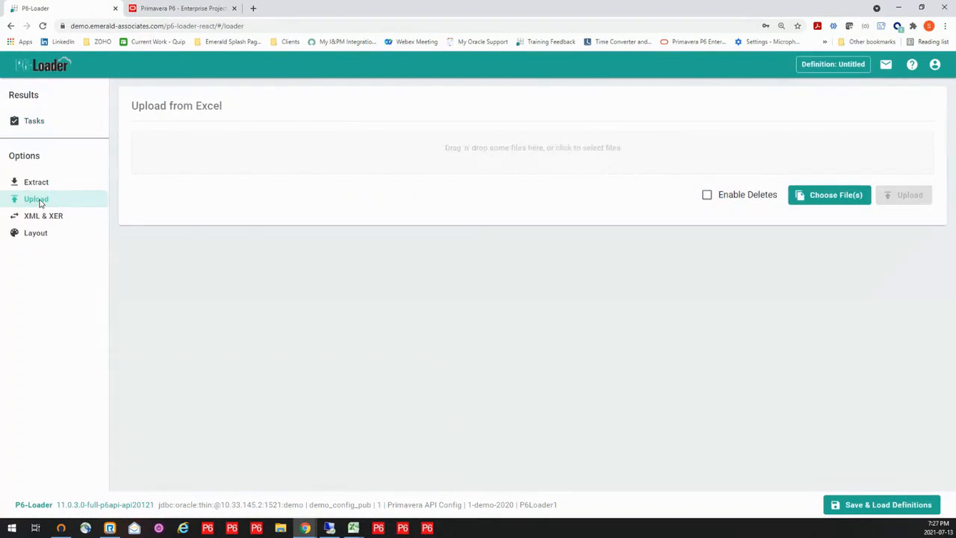
{"action": "left_click", "coordinate": [504, 159]}
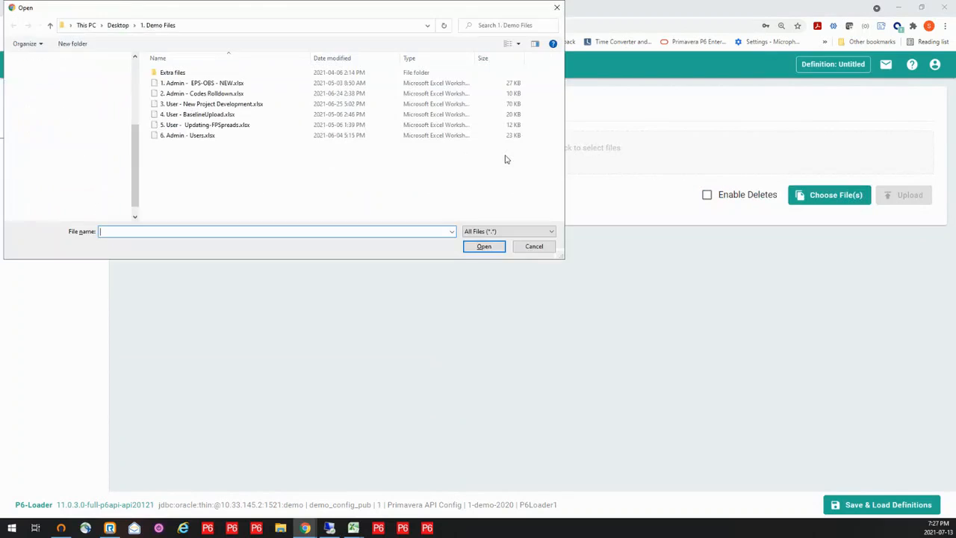
{"action": "left_click", "coordinate": [224, 94]}
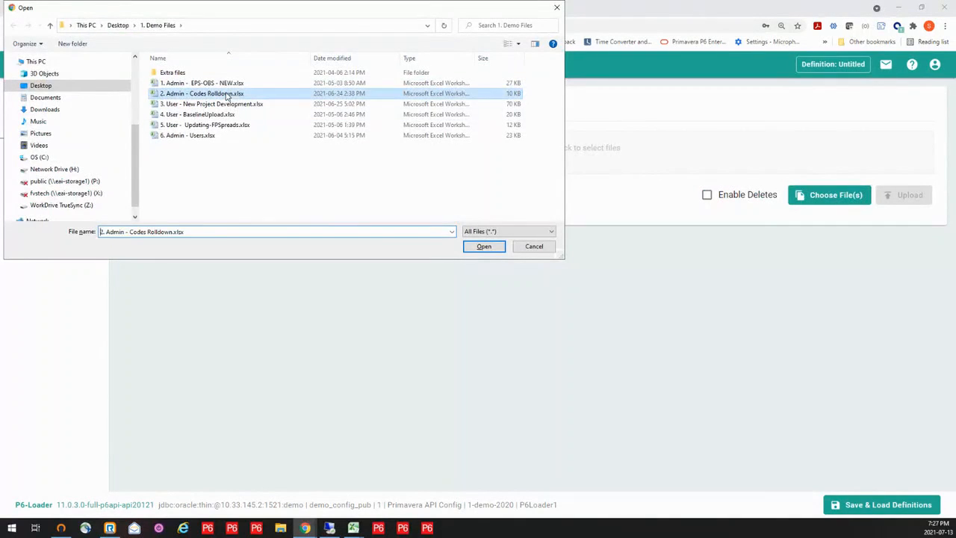
{"action": "left_click", "coordinate": [483, 246]}
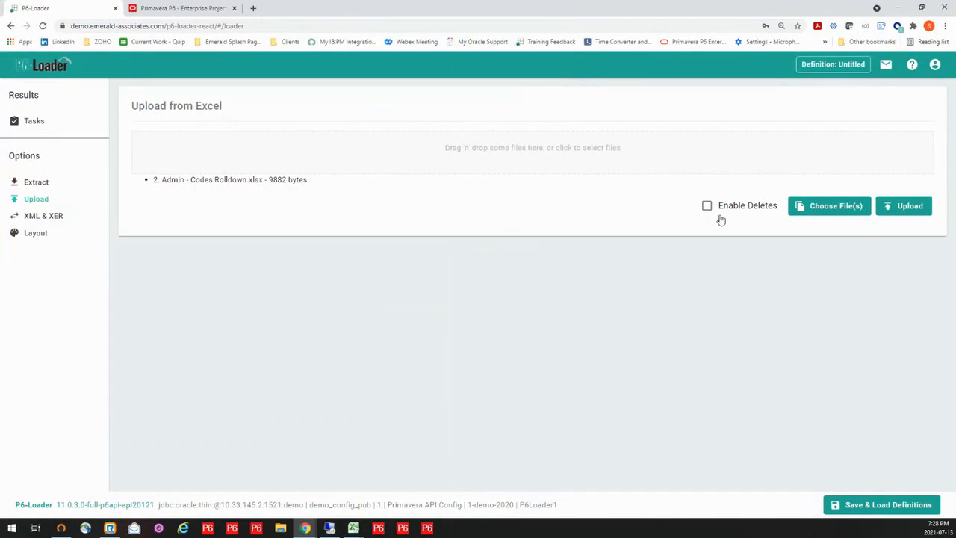
{"action": "left_click", "coordinate": [910, 212]}
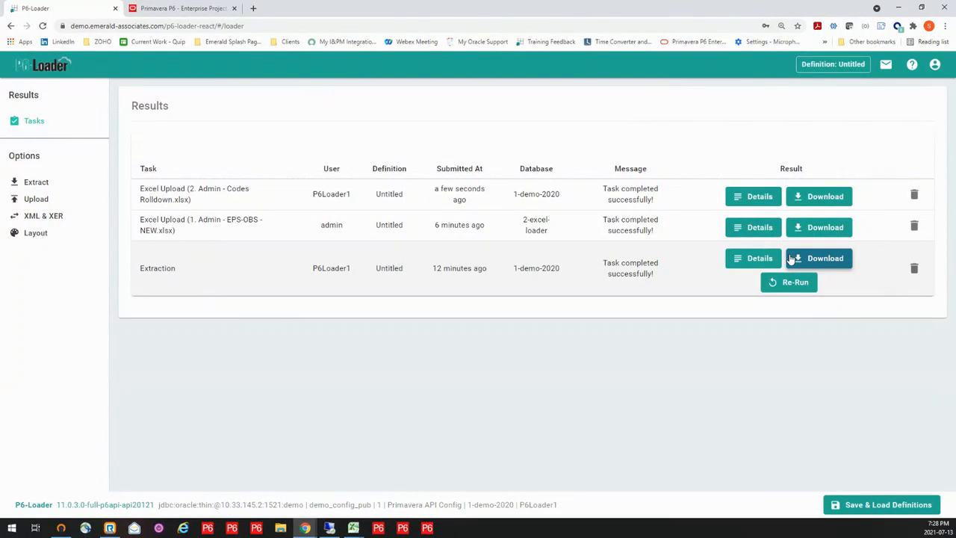
- In P6 Professional, add the EPS activity codes 1-P6L-EQUIPMENT and 1-P6L-PHASE-NEW to the selected columns, placed after 1-P6L-EQUIPb and 1-P6L-PHASE
{"action": "left_click", "coordinate": [328, 527]}
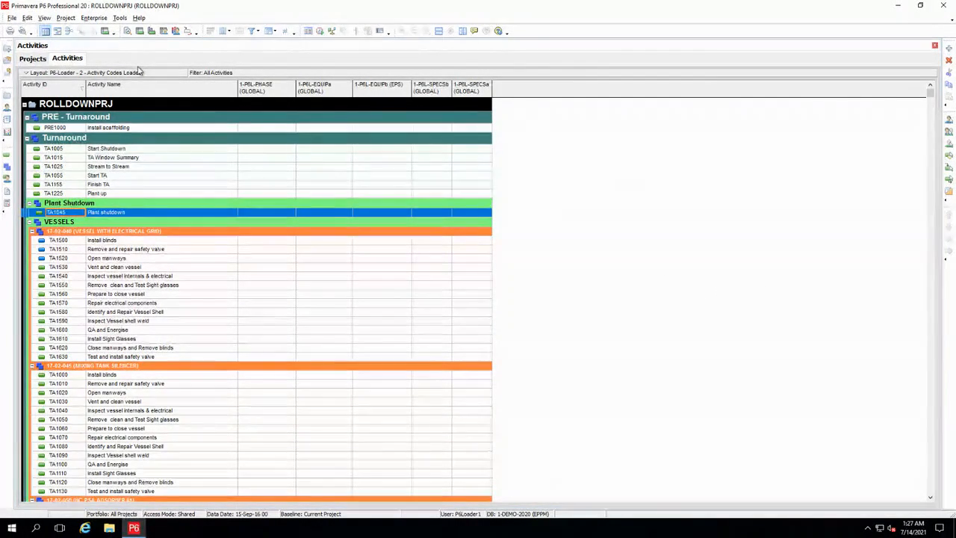
{"action": "left_click", "coordinate": [224, 31]}
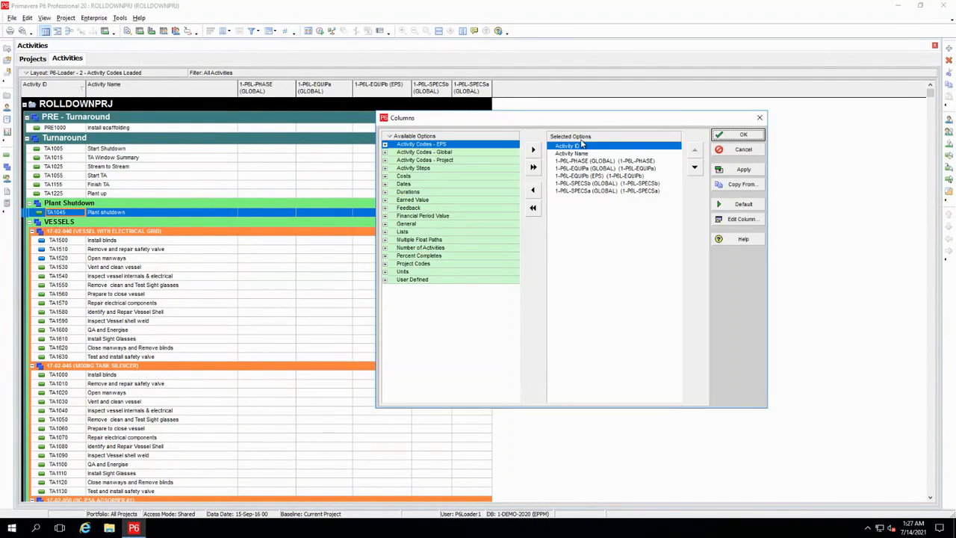
{"action": "left_click", "coordinate": [386, 144]}
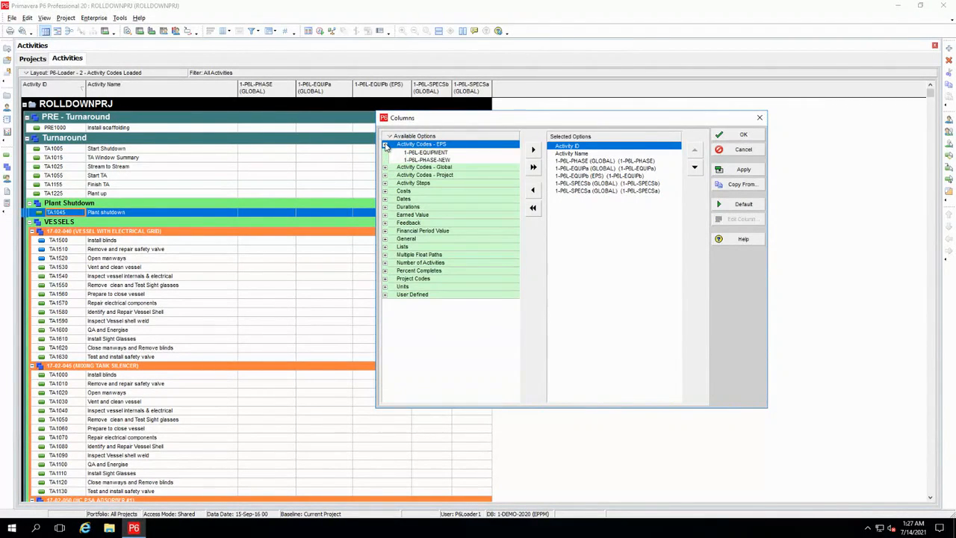
{"action": "left_click", "coordinate": [424, 152]}
{"action": "left_click", "coordinate": [587, 176]}
{"action": "left_click", "coordinate": [588, 183]}
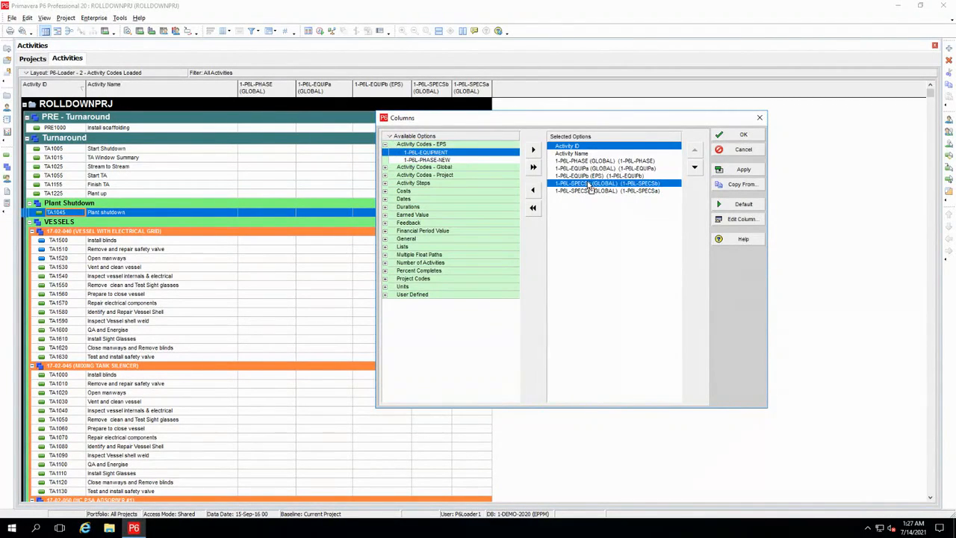
{"action": "left_click_drag", "start_coordinate": [587, 182], "coordinate": [588, 183]}
{"action": "left_click_drag", "start_coordinate": [421, 153], "coordinate": [579, 171]}
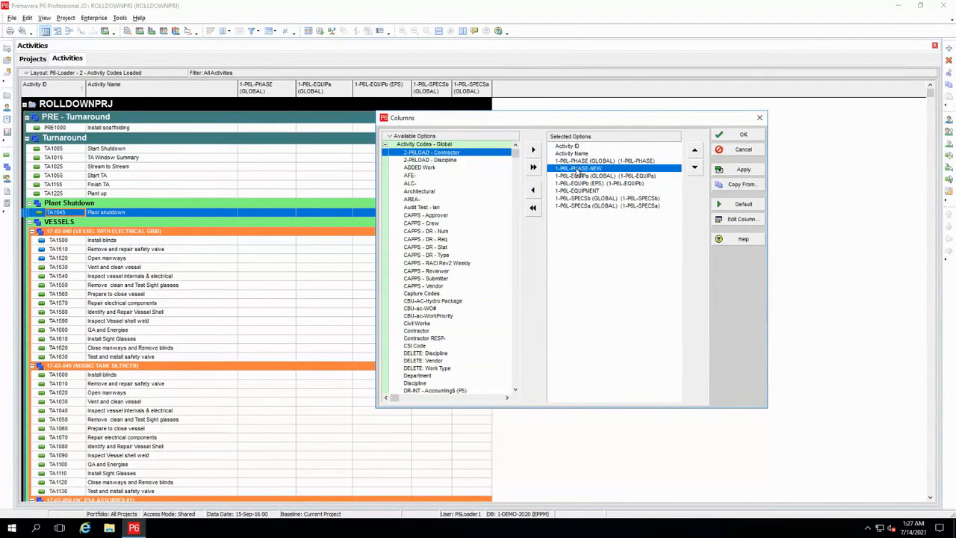
- Add the project activity codes 1-P6L-SPECSection and 1-P6L-WorkOrder to the end of the selected columns and apply the column changes
{"action": "left_click", "coordinate": [385, 147]}
{"action": "left_click", "coordinate": [394, 153]}
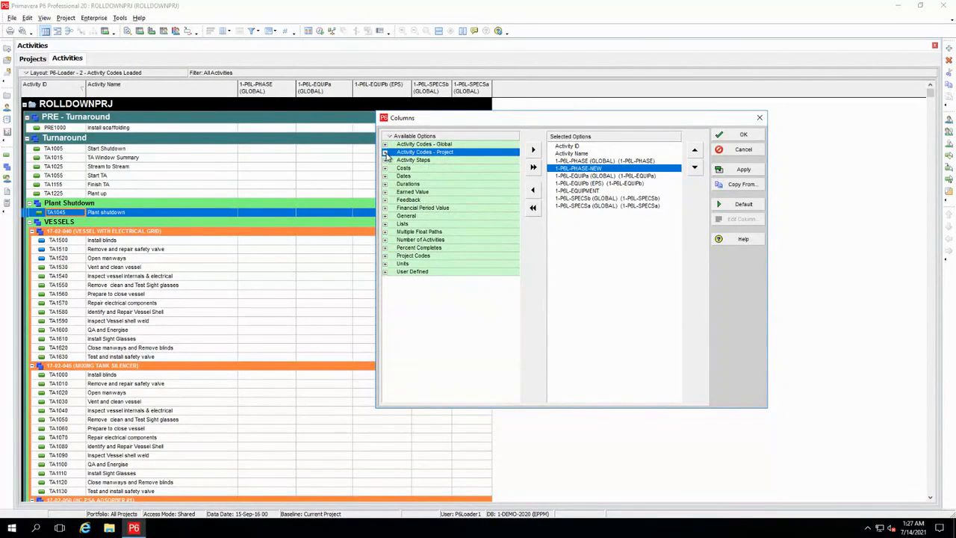
{"action": "left_click", "coordinate": [385, 153]}
{"action": "left_click", "coordinate": [412, 161]}
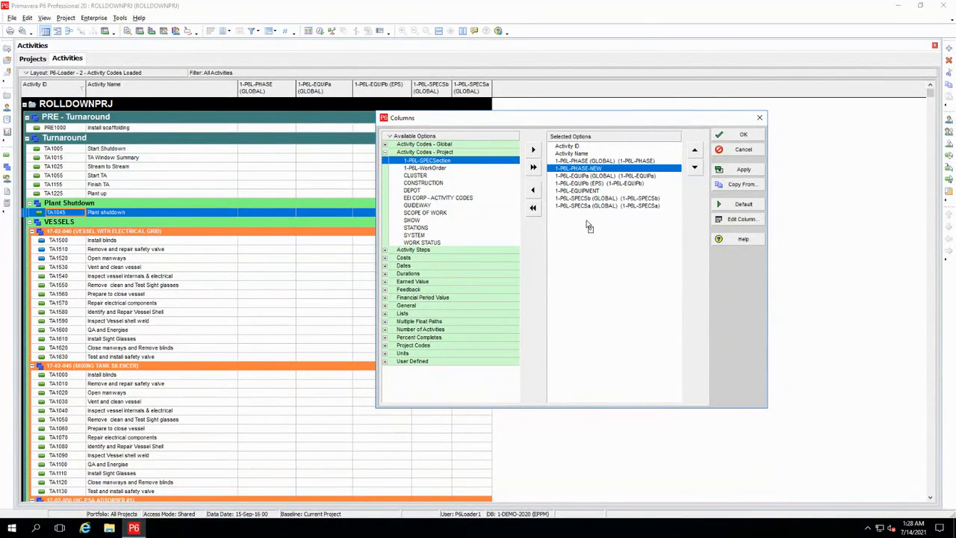
{"action": "left_click_drag", "start_coordinate": [586, 221], "coordinate": [586, 221]}
{"action": "left_click_drag", "start_coordinate": [417, 160], "coordinate": [617, 227]}
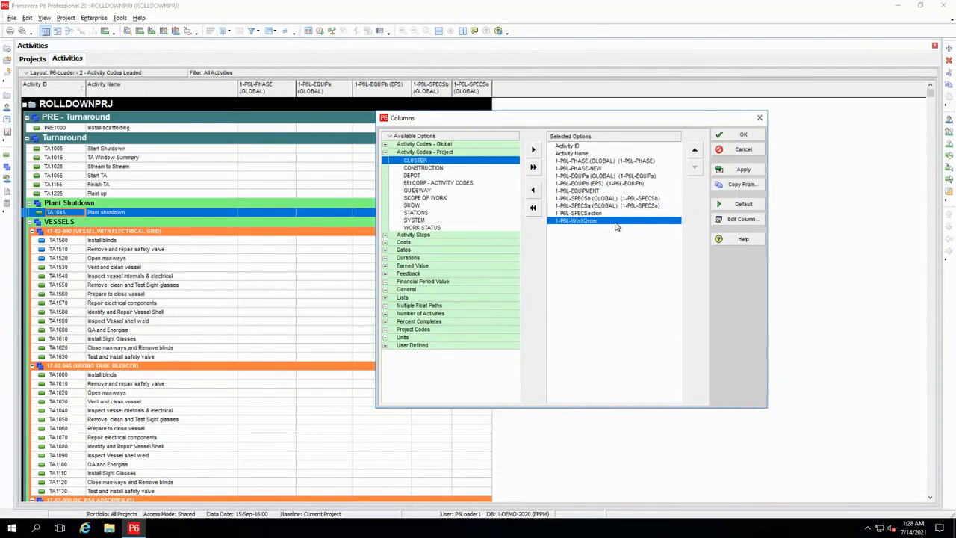
{"action": "left_click", "coordinate": [717, 139]}
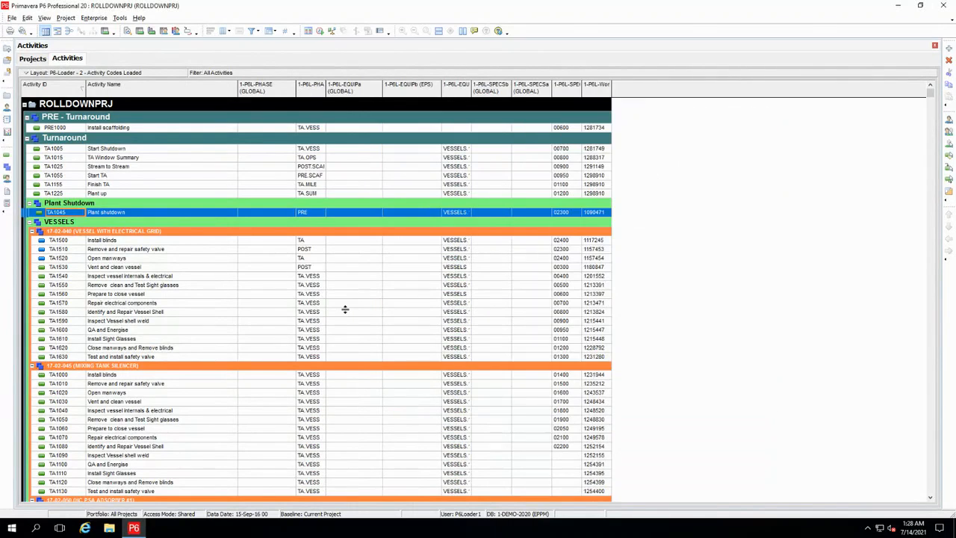
- Widen the 1-P6L-PHASE-NEW, 1-P6L-EQUIPMENT, 1-P6L-SPECSection and 1-P6L-WorkOrder columns to show their full contents, keeping the activities sorted by Activity ID
{"action": "left_click", "coordinate": [324, 88]}
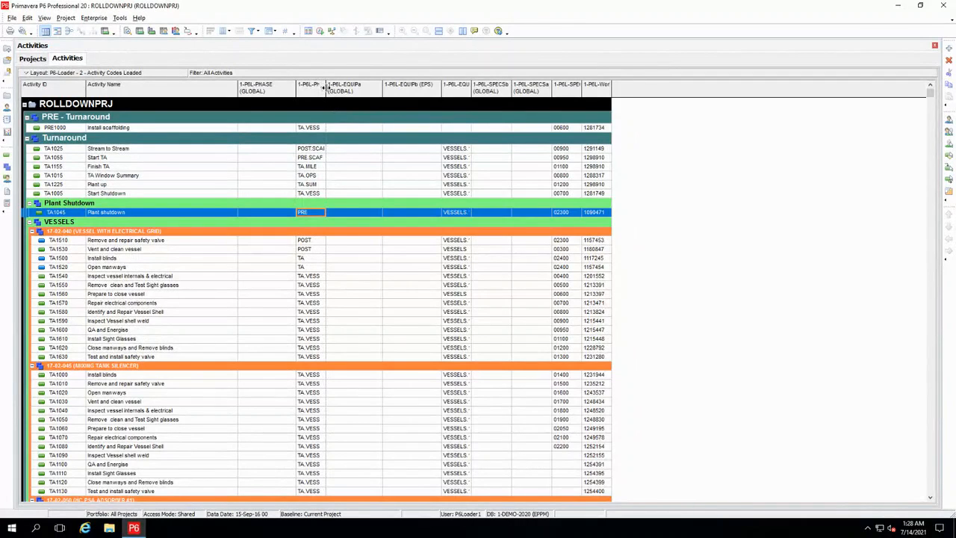
{"action": "left_click_drag", "start_coordinate": [324, 87], "coordinate": [345, 87]}
{"action": "left_click", "coordinate": [75, 90]}
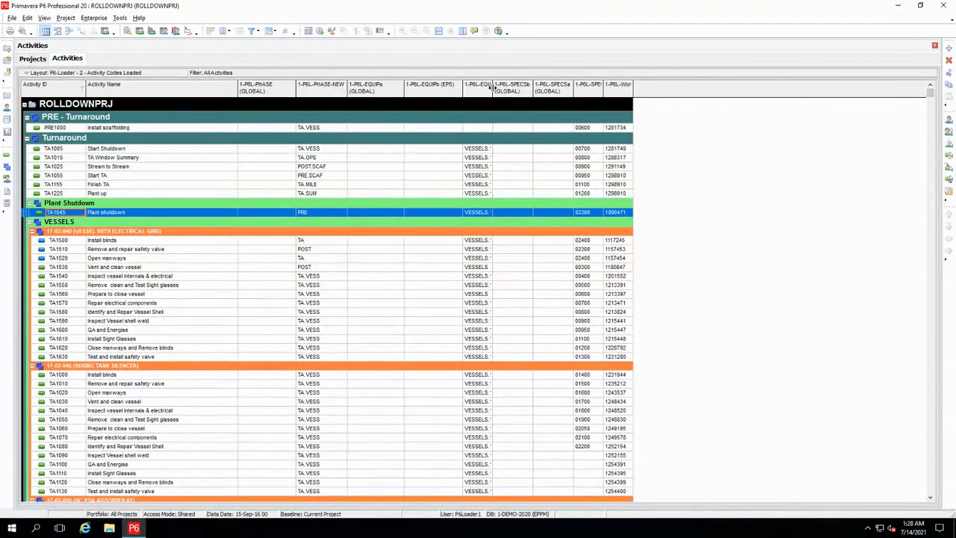
{"action": "left_click_drag", "start_coordinate": [492, 88], "coordinate": [517, 88]}
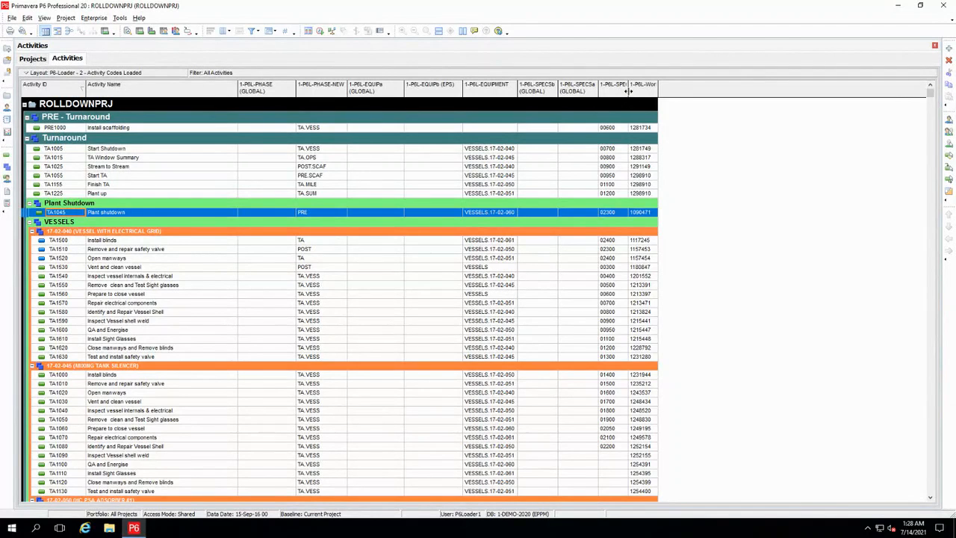
{"action": "left_click_drag", "start_coordinate": [629, 88], "coordinate": [697, 88]}
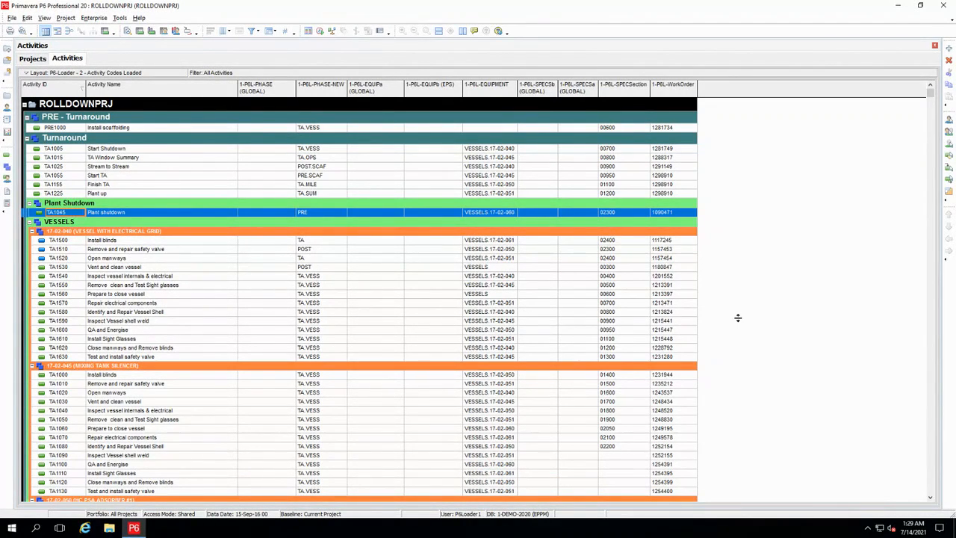
- Open the project P6L-New from the 1-EAI-P6Load-A branch of the project list
{"action": "left_click", "coordinate": [62, 72]}
{"action": "mouse_move", "coordinate": [61, 85]}
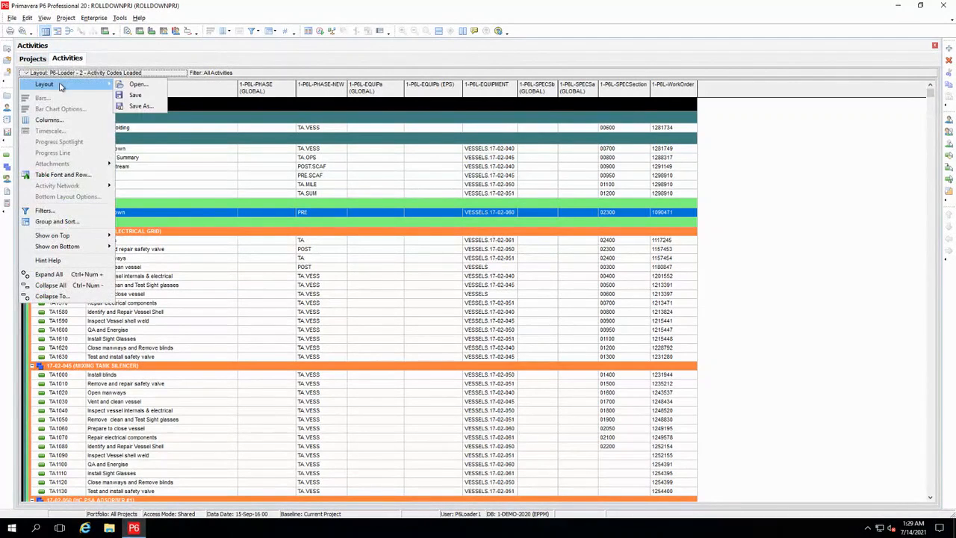
{"action": "left_click", "coordinate": [33, 59]}
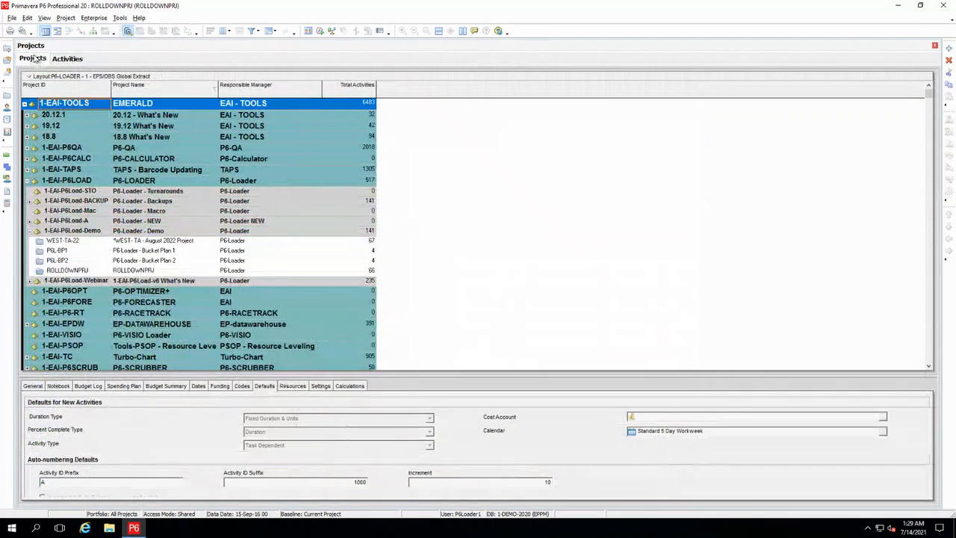
{"action": "left_click", "coordinate": [30, 221]}
{"action": "left_click", "coordinate": [74, 232]}
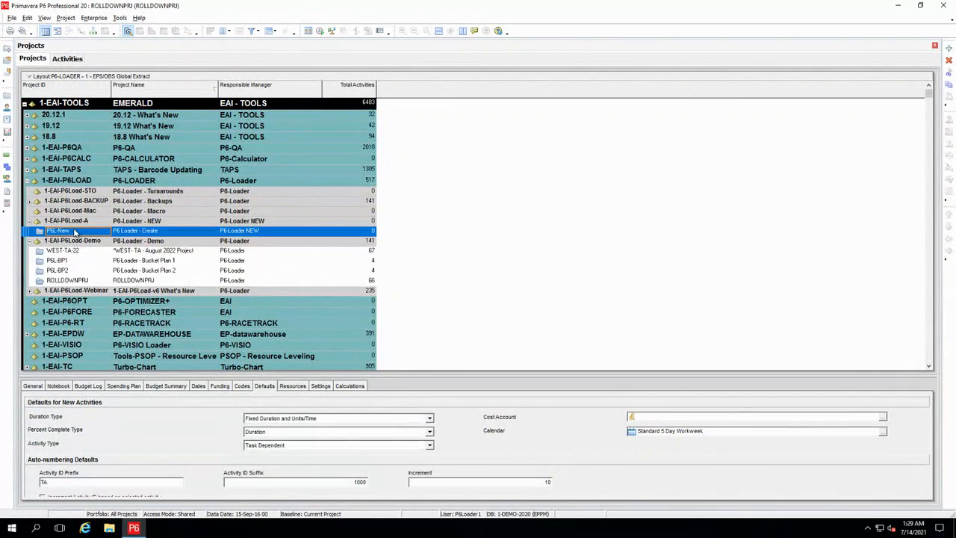
{"action": "right_click", "coordinate": [75, 232]}
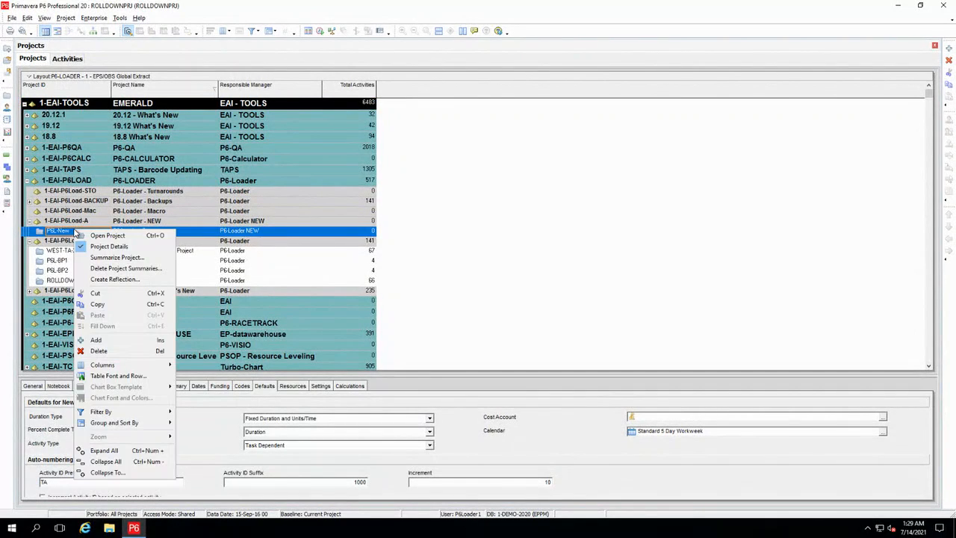
{"action": "left_click", "coordinate": [110, 237]}
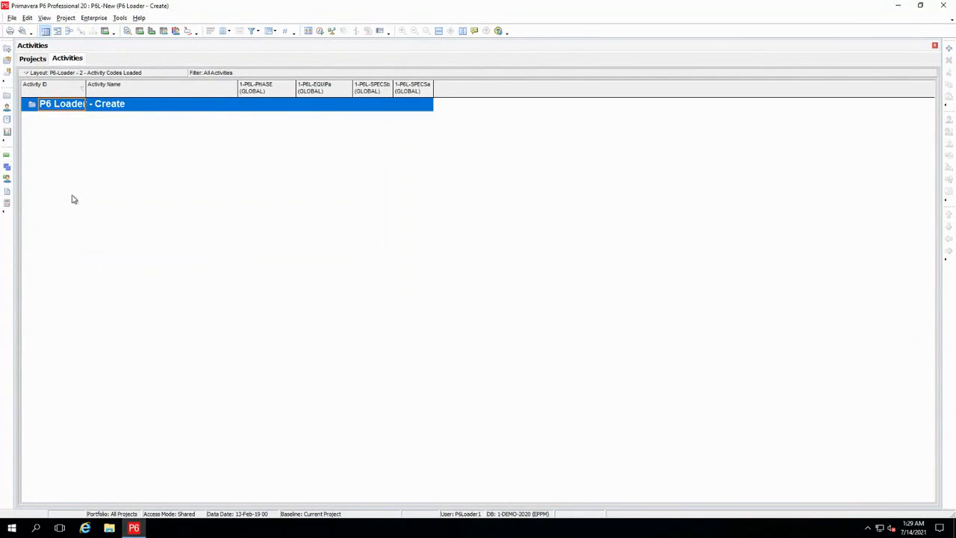
- Open the activity layout P6-Loader - 3 - Project Load without saving changes to the current layout
{"action": "left_click", "coordinate": [63, 75]}
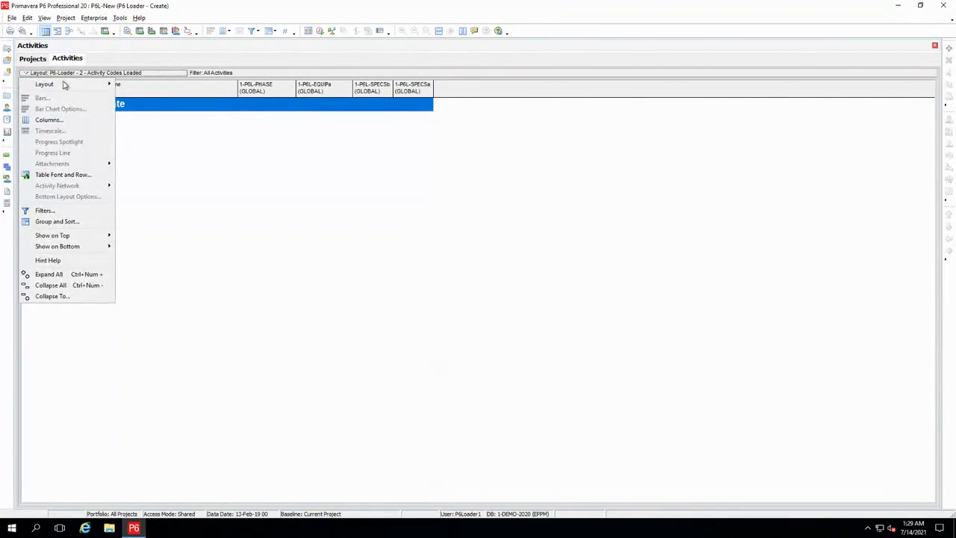
{"action": "mouse_move", "coordinate": [66, 84]}
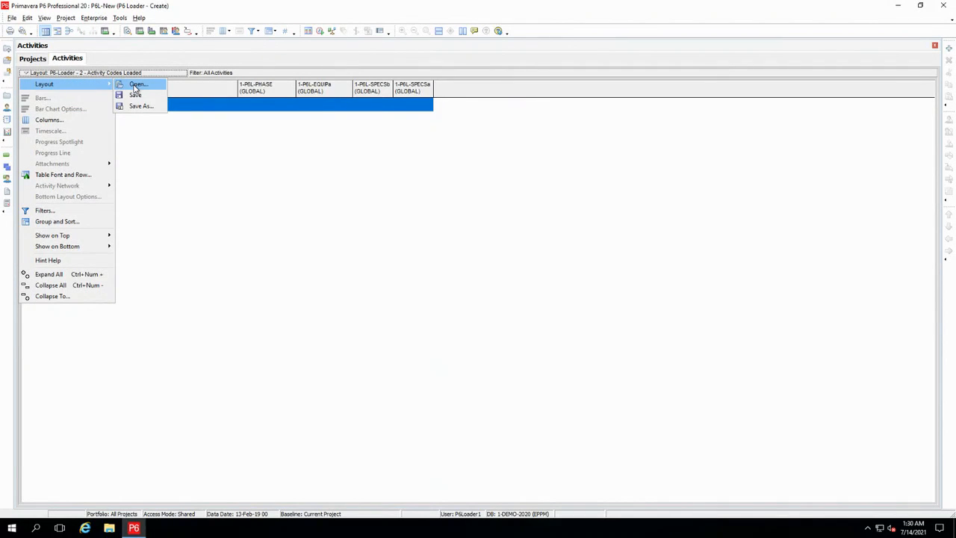
{"action": "left_click", "coordinate": [136, 85]}
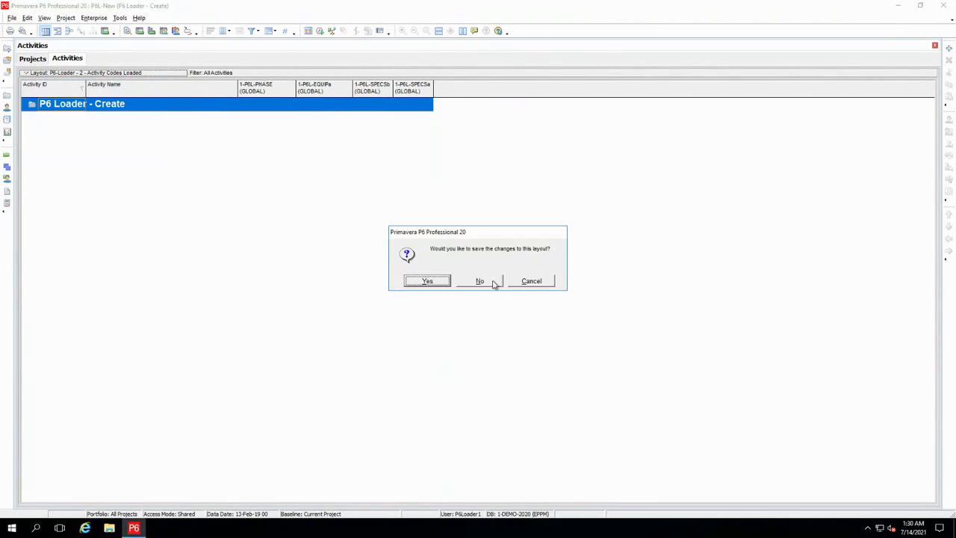
{"action": "left_click", "coordinate": [488, 284]}
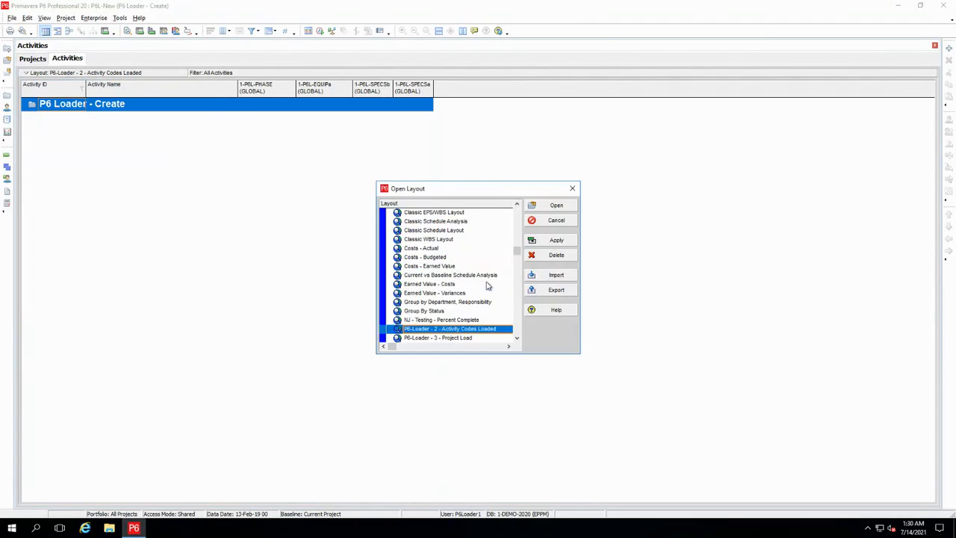
{"action": "scroll", "coordinate": [456, 334], "scroll_direction": "down", "scroll_amount": 1}
{"action": "left_click", "coordinate": [454, 330]}
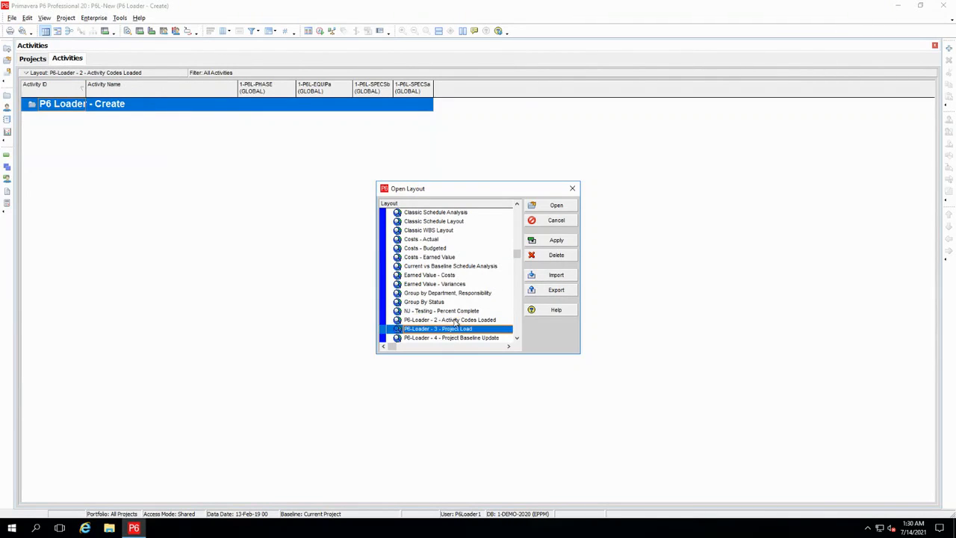
{"action": "left_click", "coordinate": [545, 206]}
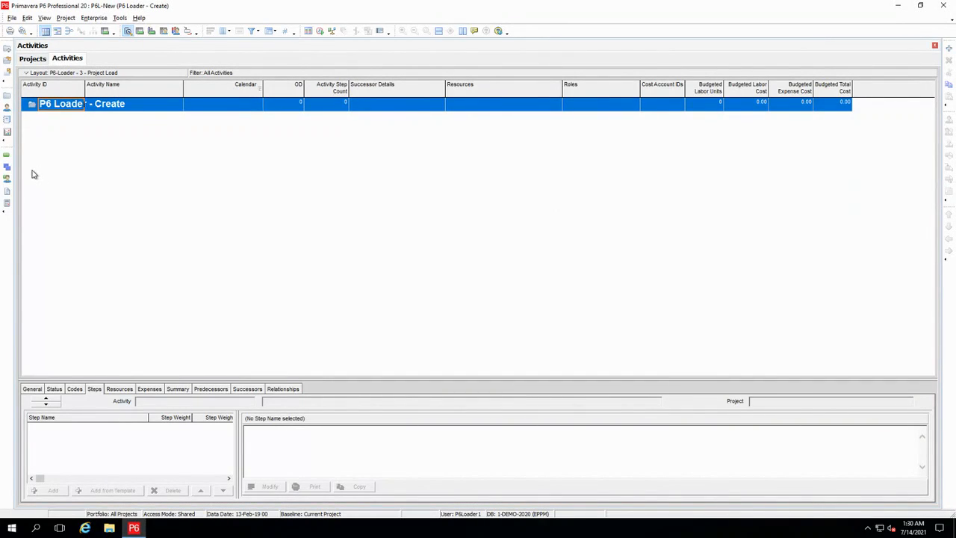
- Display the Resources list and change which resources it is filtered by
{"action": "left_click", "coordinate": [6, 109]}
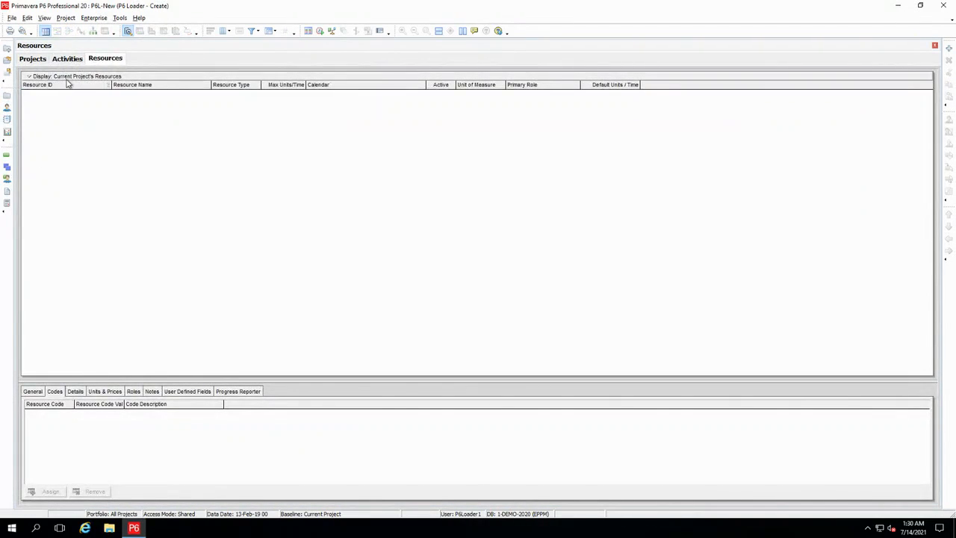
{"action": "left_click", "coordinate": [64, 76]}
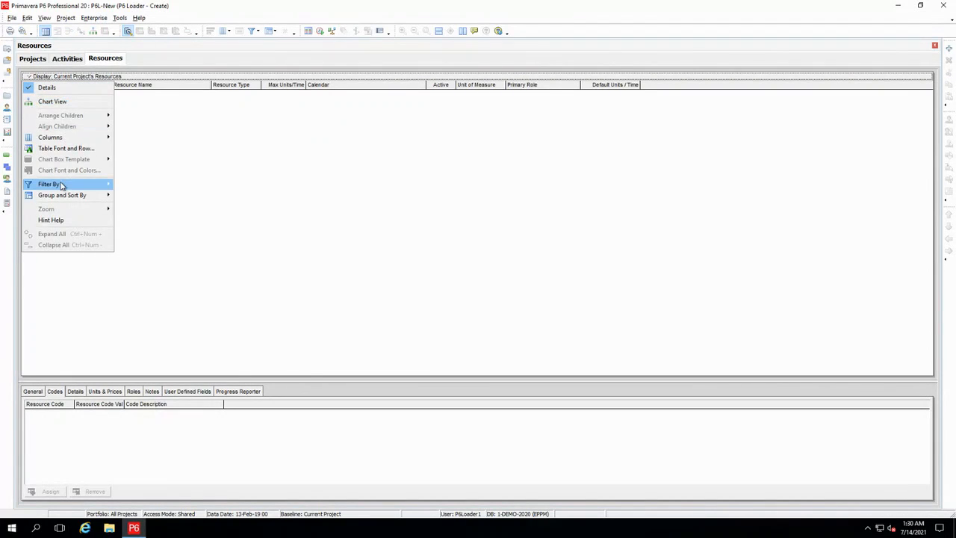
{"action": "mouse_move", "coordinate": [64, 185]}
{"action": "left_click", "coordinate": [153, 196]}
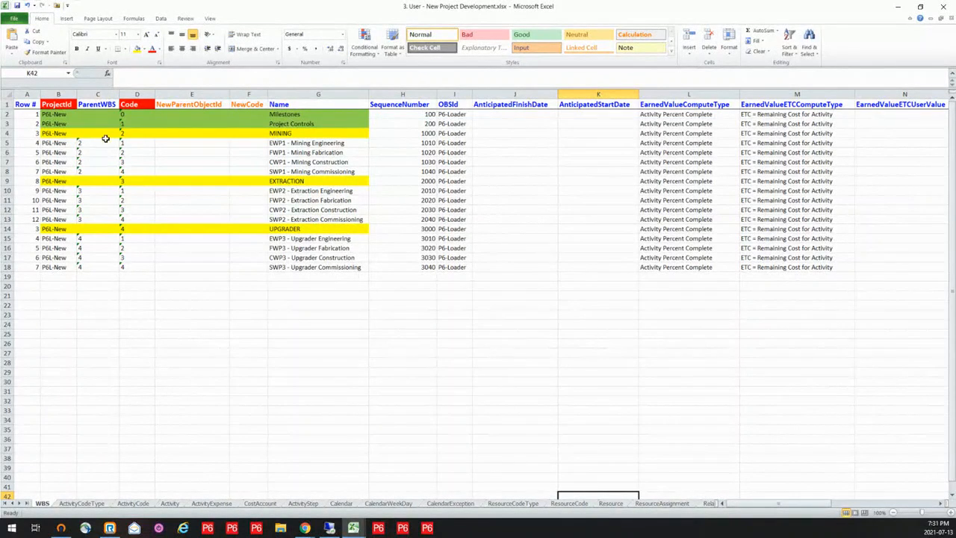
- In Excel, examine the Code and ParentWBS values for Mining, Extraction and Upgrader on the WBS sheet of 3. User - New Project Development.xlsx
{"action": "left_click", "coordinate": [145, 134]}
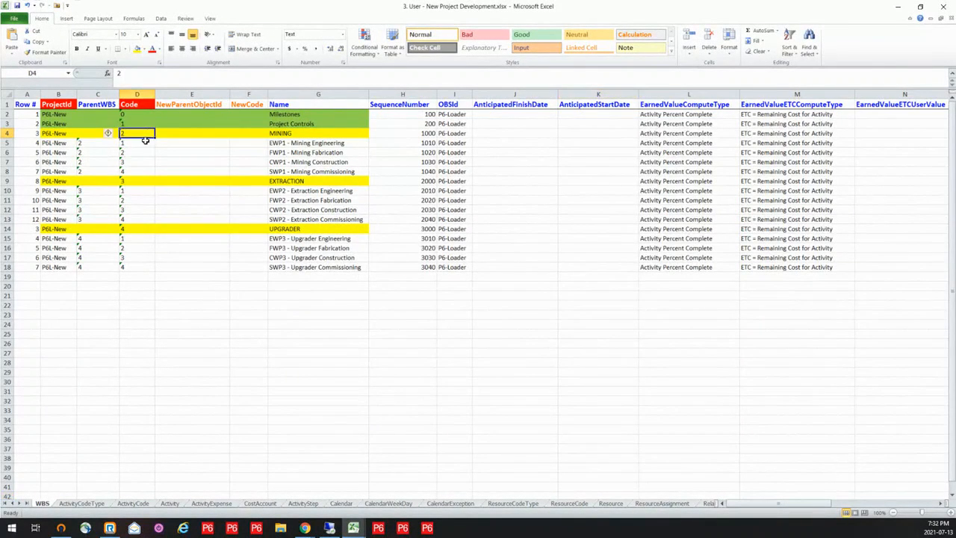
{"action": "left_click", "coordinate": [142, 184]}
{"action": "left_click", "coordinate": [139, 229]}
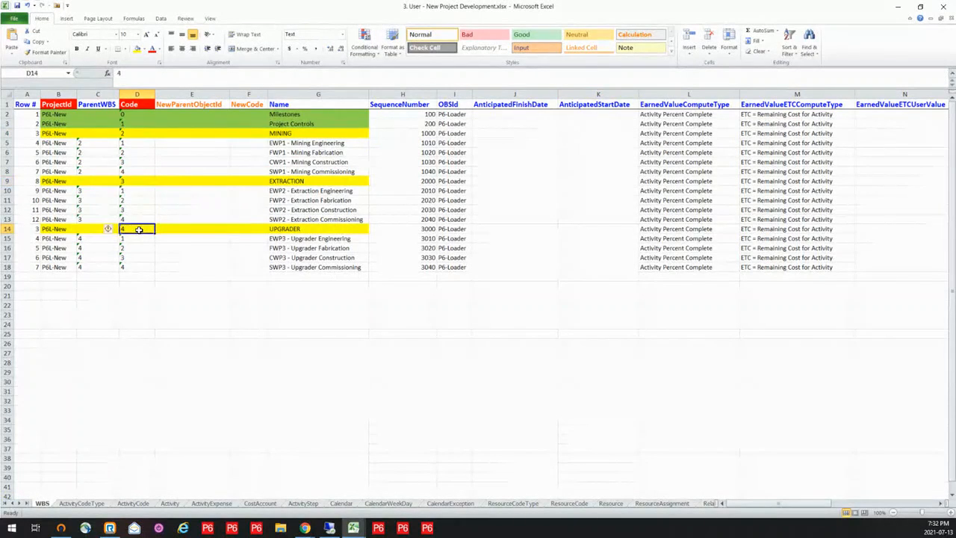
{"action": "left_click_drag", "start_coordinate": [87, 144], "coordinate": [100, 263]}
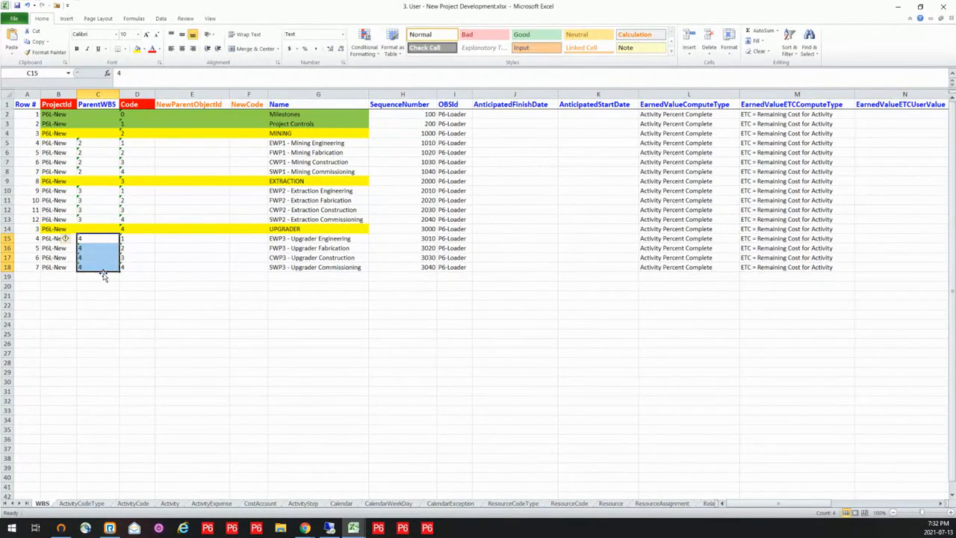
- Review the ActivityCodeType and ActivityCode sheets, and examine how the Activity sheet builds activity names from the title, area and work package columns
{"action": "left_click", "coordinate": [93, 504]}
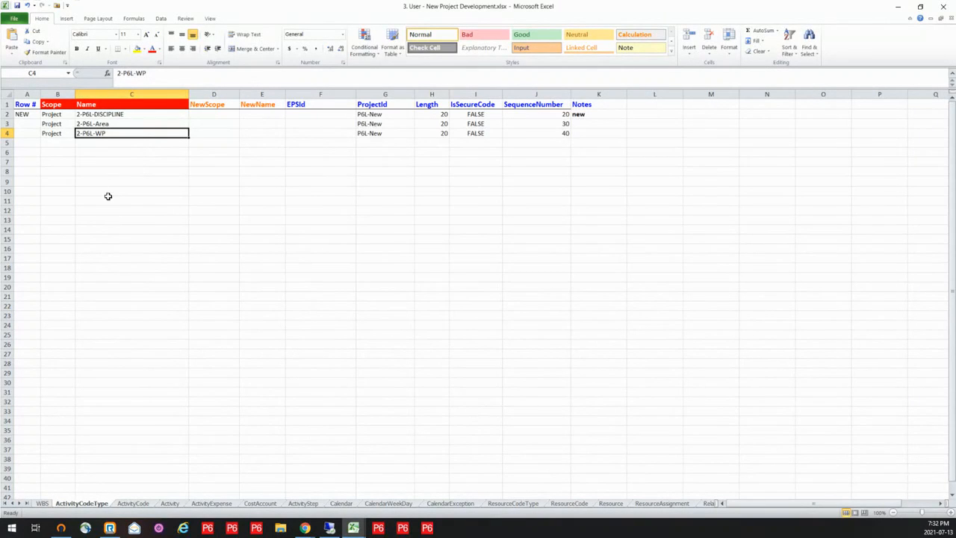
{"action": "left_click", "coordinate": [139, 504]}
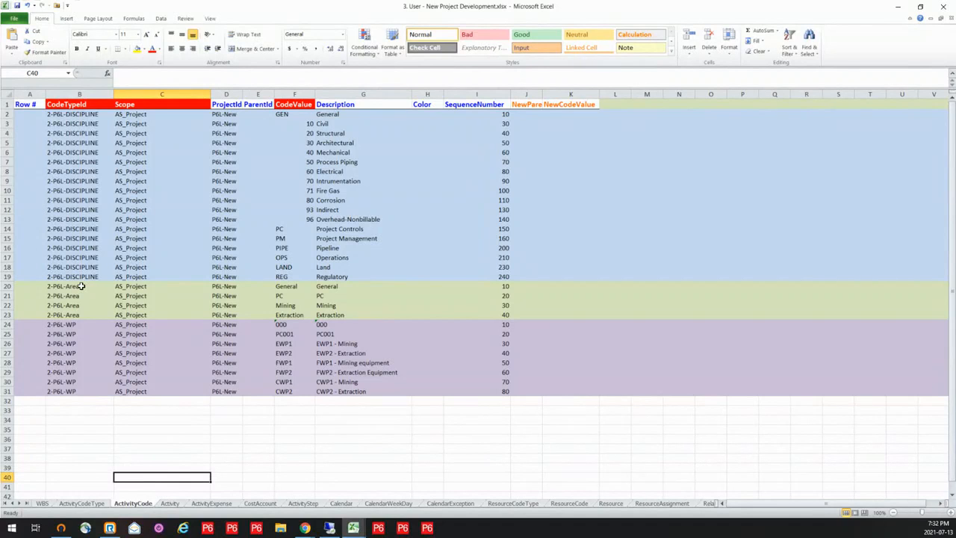
{"action": "left_click", "coordinate": [170, 503]}
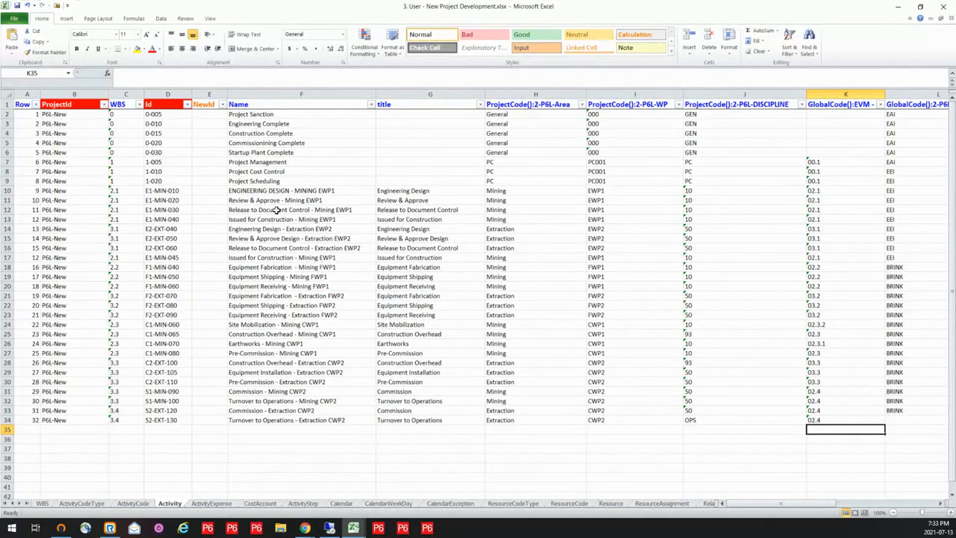
{"action": "left_click", "coordinate": [431, 92]}
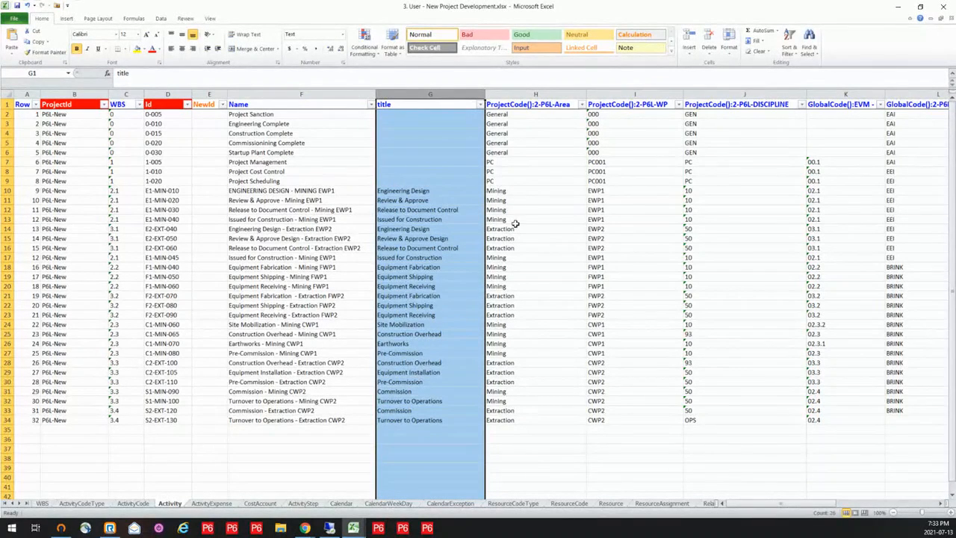
{"action": "double_click", "coordinate": [524, 192]}
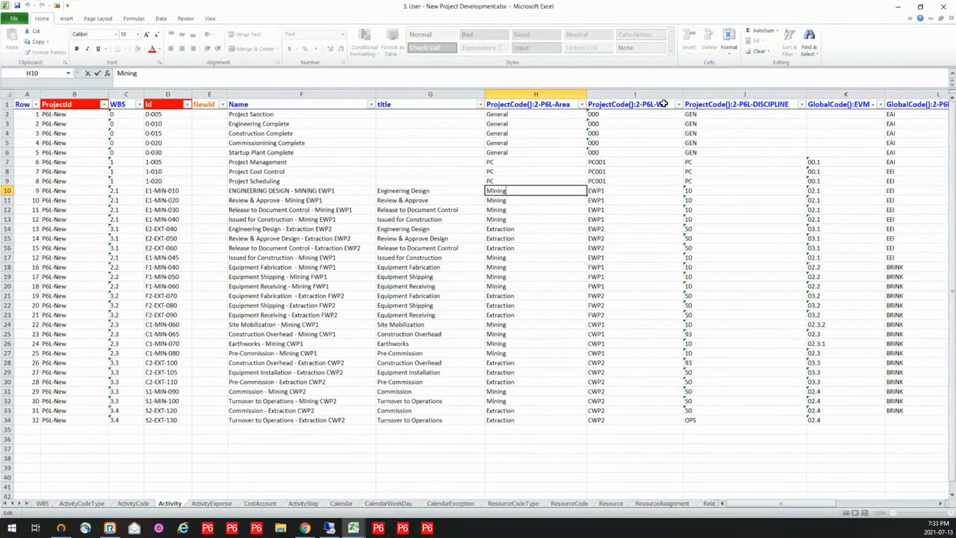
{"action": "left_click", "coordinate": [283, 191]}
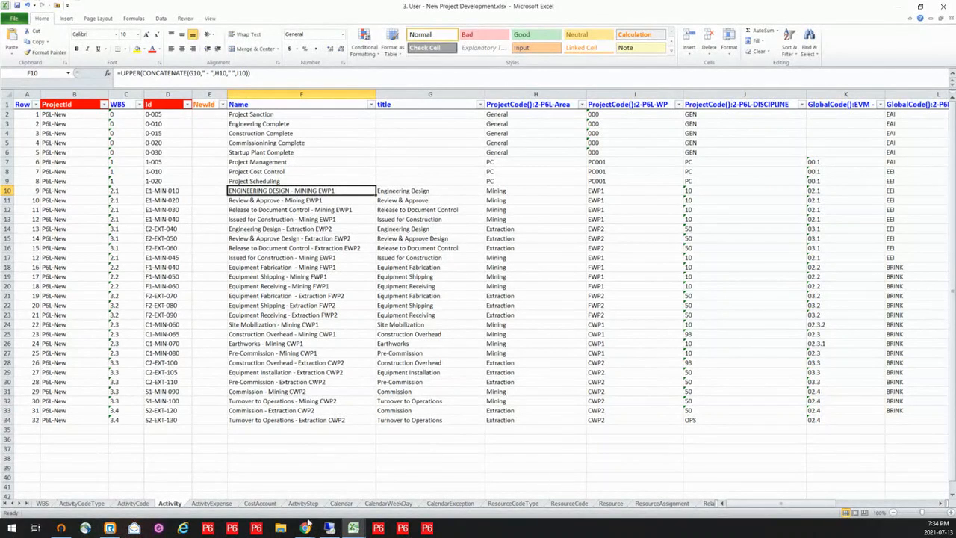
- Review the expense items on the ActivityExpense sheet and the cost account hierarchy on the CostAccount sheet
{"action": "left_click", "coordinate": [215, 504]}
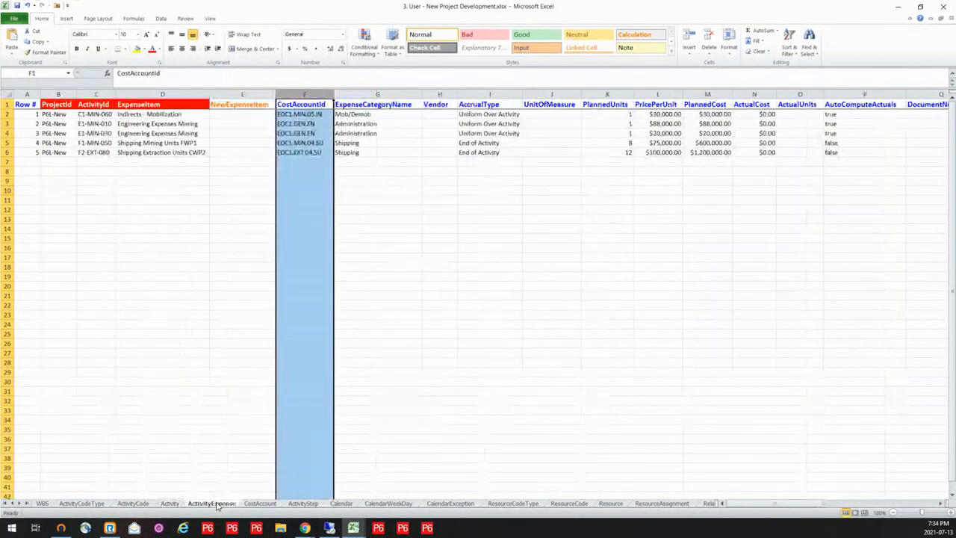
{"action": "left_click", "coordinate": [237, 265]}
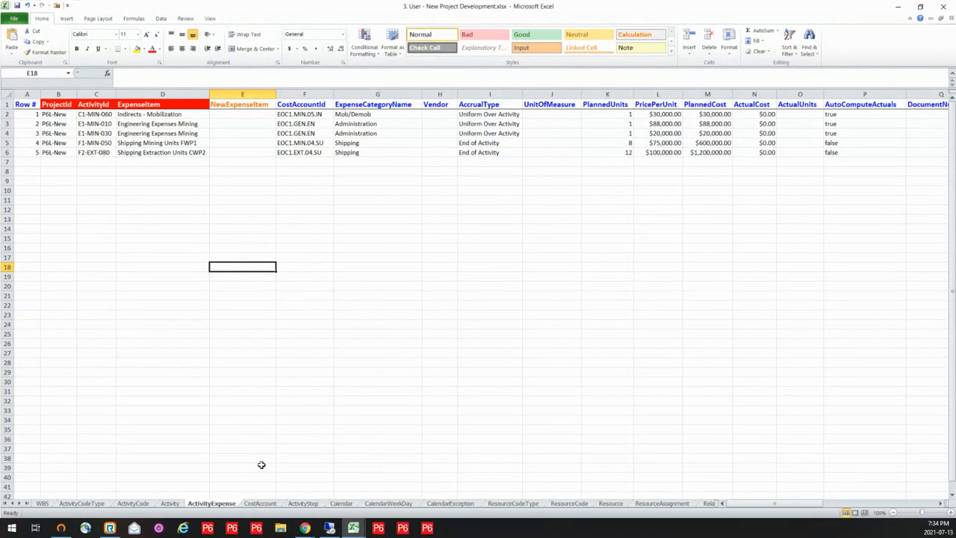
{"action": "left_click", "coordinate": [260, 505]}
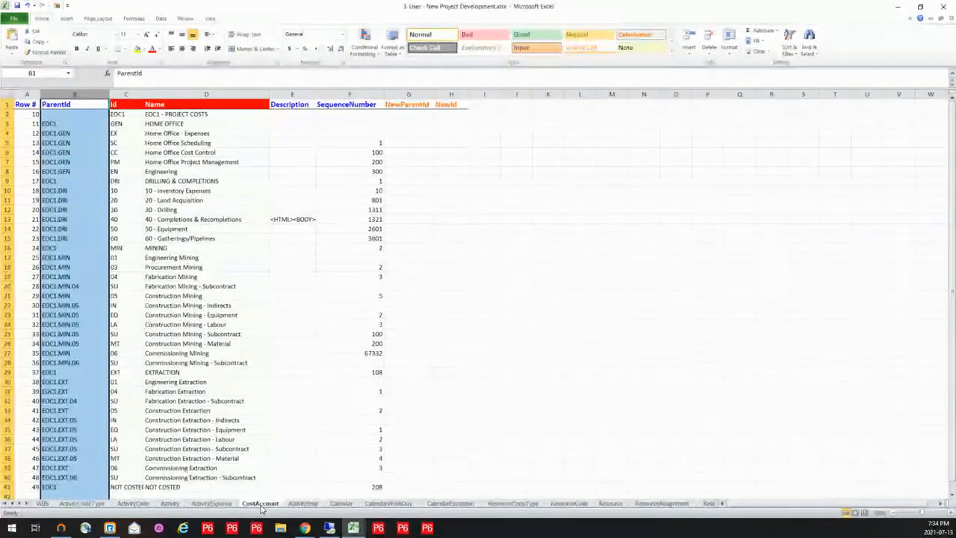
{"action": "left_click", "coordinate": [318, 171]}
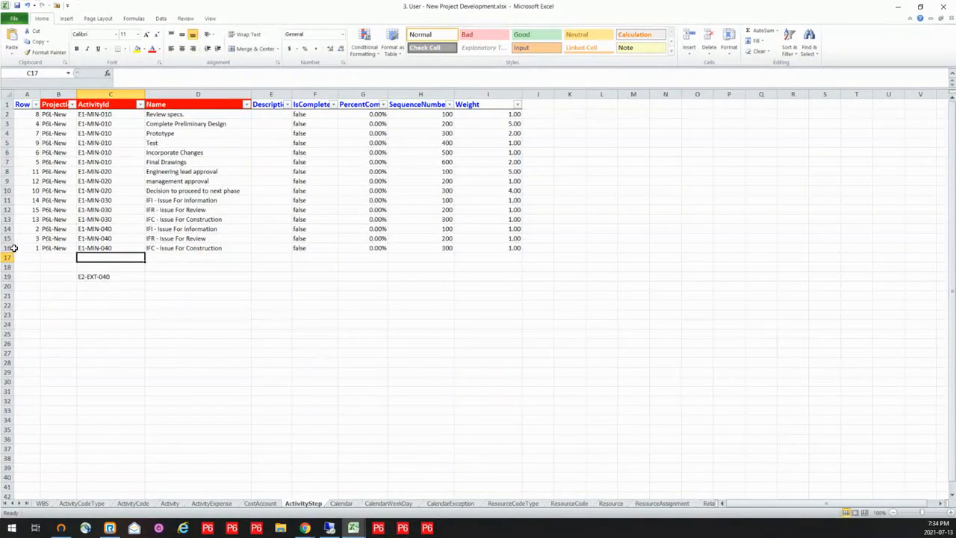
- Duplicate the three E1-MIN-040 step rows on the ActivityStep sheet, inserting the copies directly below them at row 17
{"action": "left_click_drag", "start_coordinate": [8, 228], "coordinate": [9, 245]}
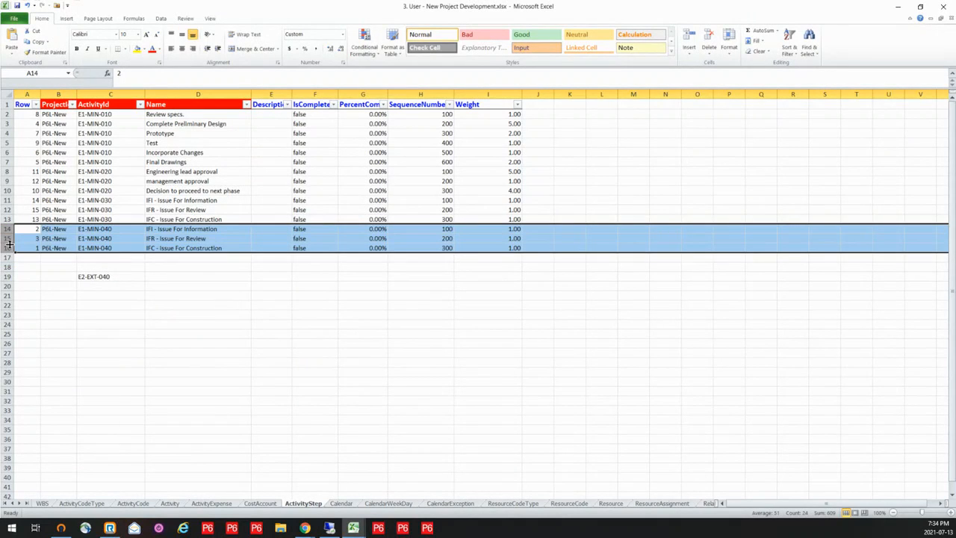
{"action": "key", "text": "ctrl+c"}
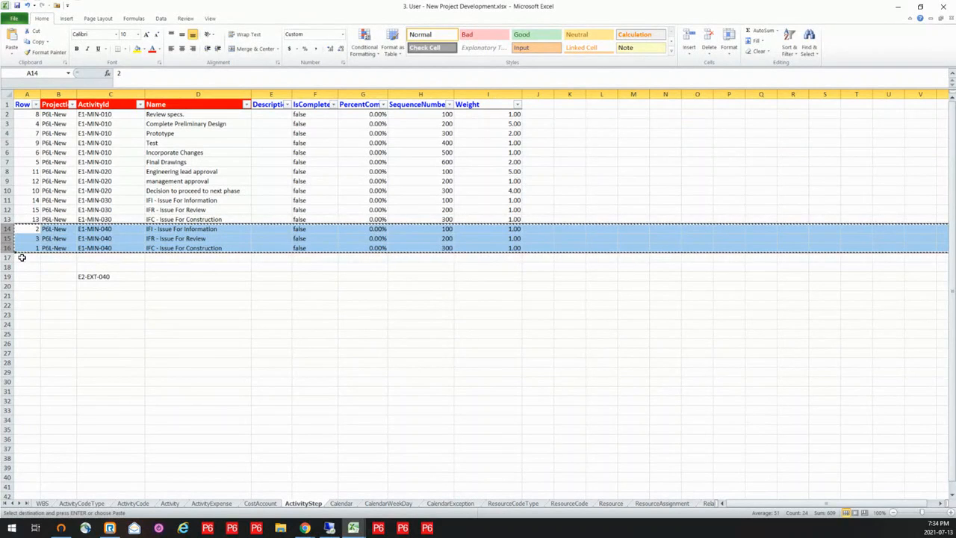
{"action": "left_click", "coordinate": [21, 257]}
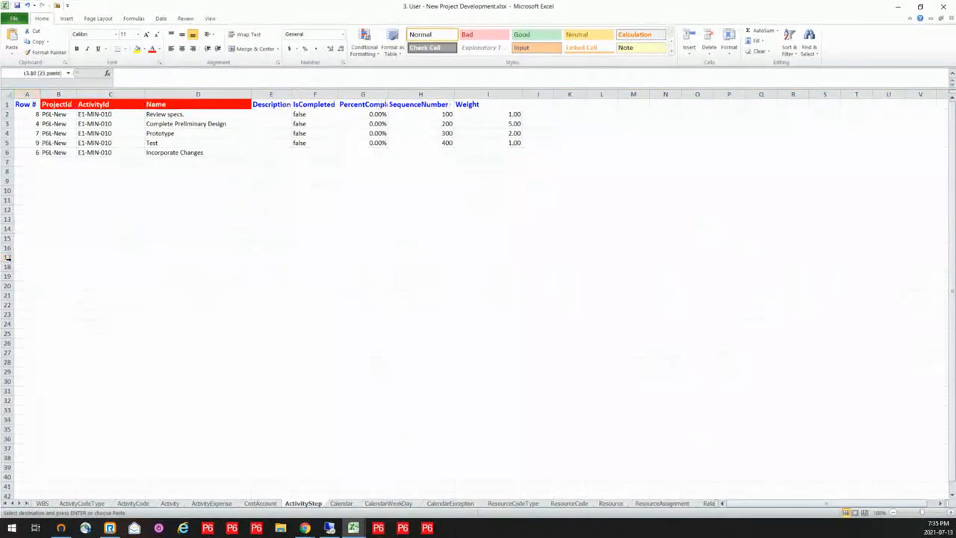
{"action": "right_click", "coordinate": [7, 257]}
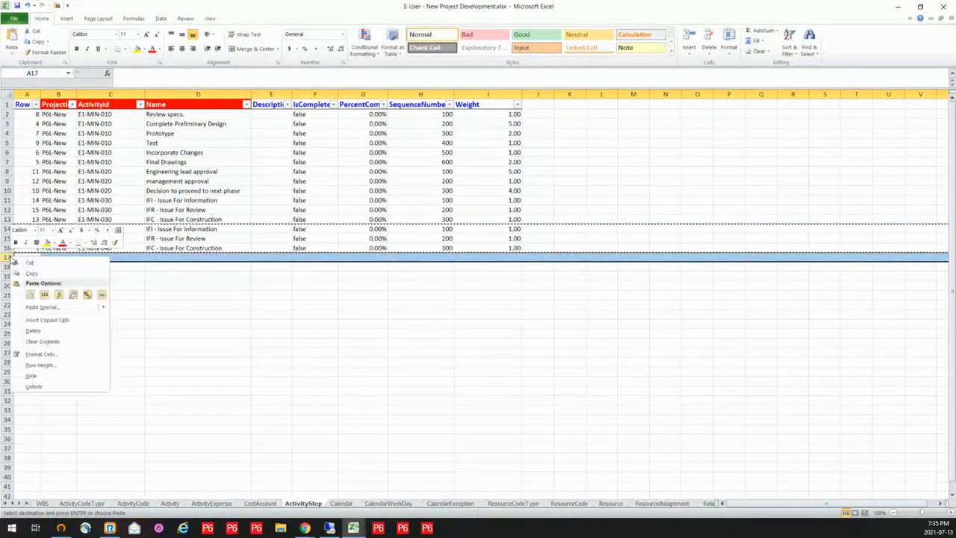
{"action": "left_click", "coordinate": [50, 319]}
- Copy E2-EXT-040 from C22 into the ActivityId cells of the three duplicated rows, C17 to C19, and clear the source cell
{"action": "left_click", "coordinate": [97, 304]}
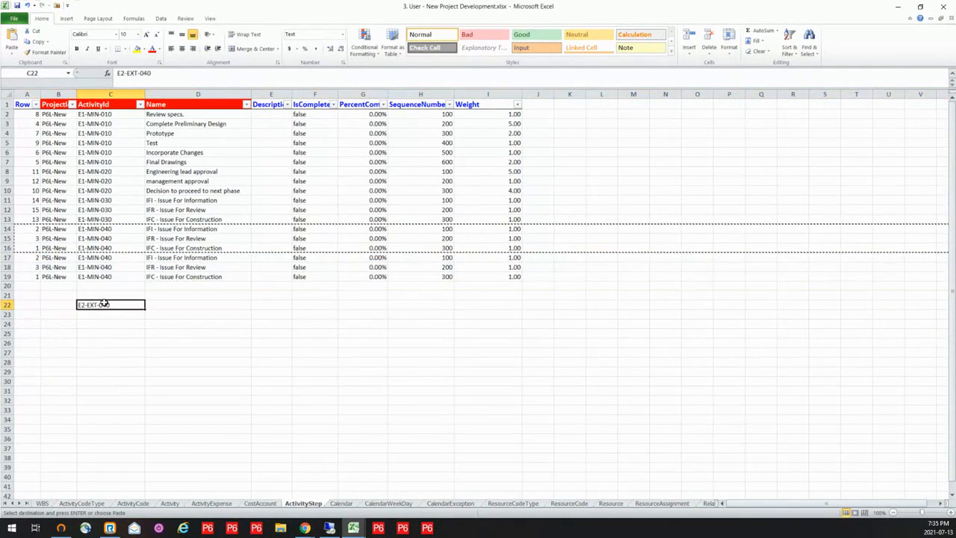
{"action": "key", "text": "ctrl+c"}
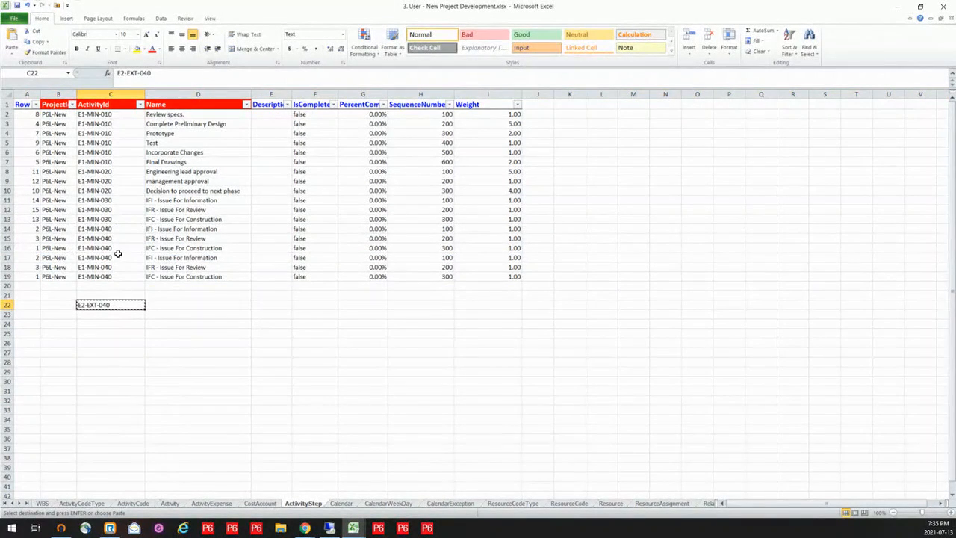
{"action": "left_click_drag", "start_coordinate": [114, 257], "coordinate": [116, 276]}
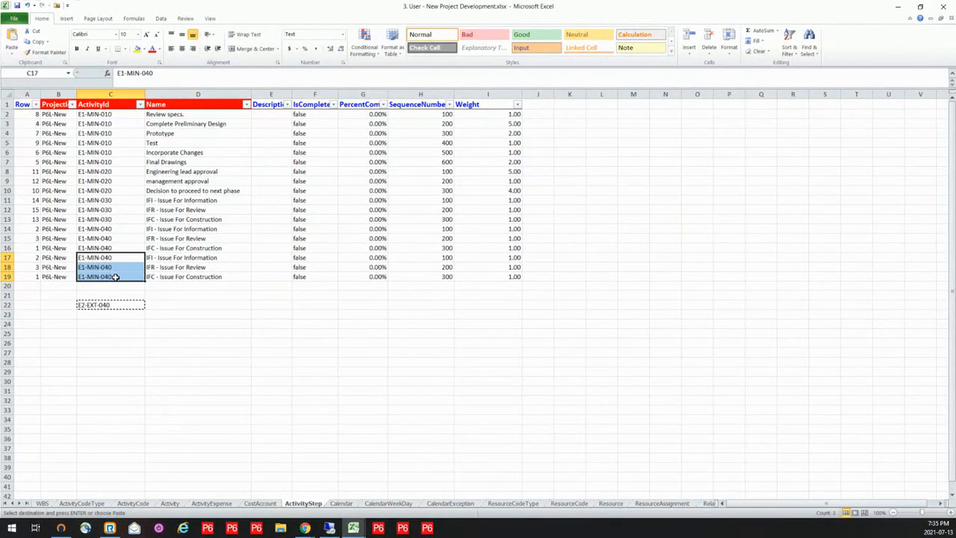
{"action": "key", "text": "ctrl+v"}
{"action": "left_click", "coordinate": [124, 303]}
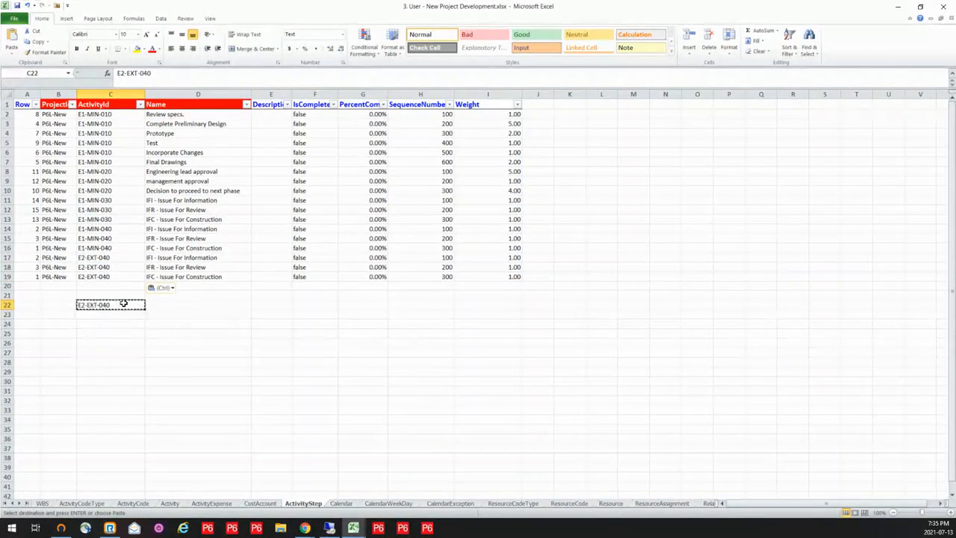
{"action": "key", "text": "Delete"}
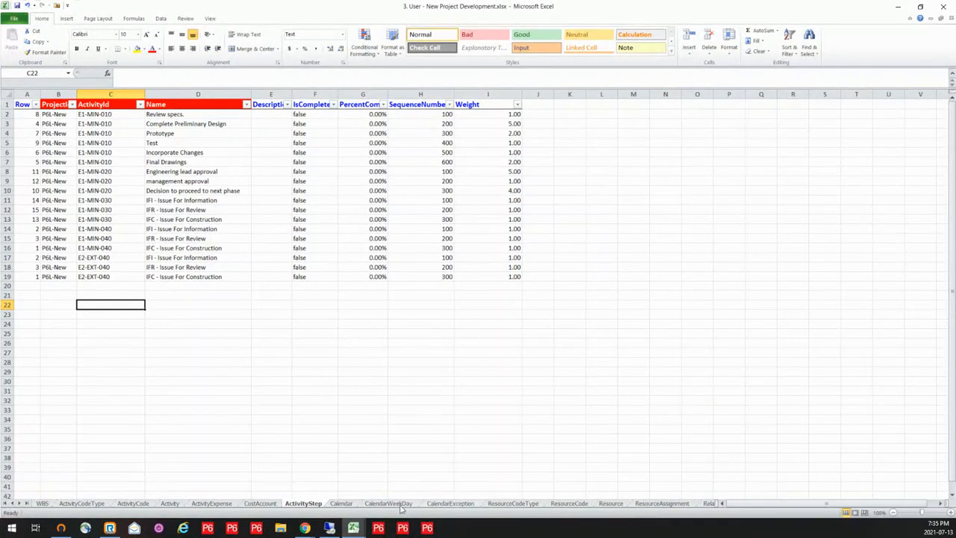
- Review the Calendar and CalendarWeekDay sheets, and examine how the first ExceptionDate values on the CalendarException sheet are calculated
{"action": "left_click", "coordinate": [340, 503]}
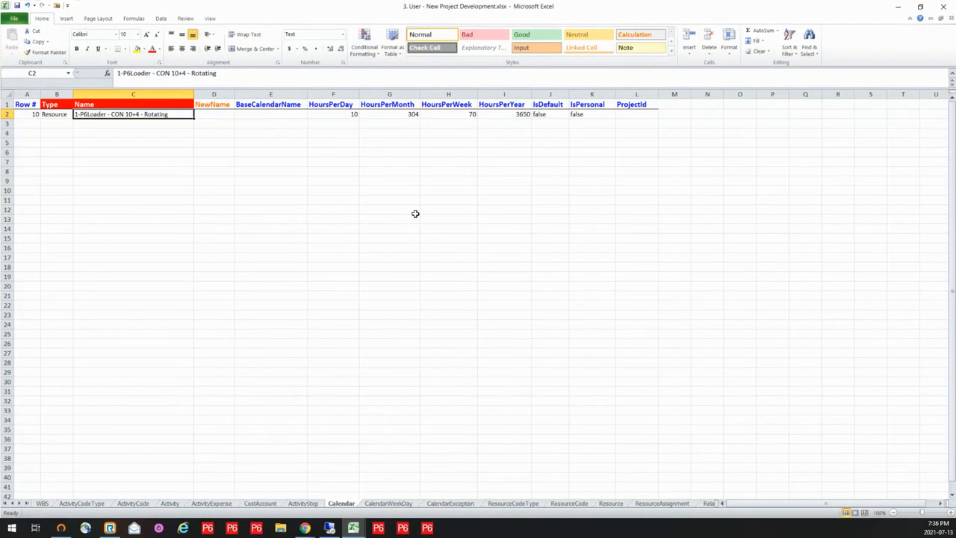
{"action": "left_click", "coordinate": [388, 503]}
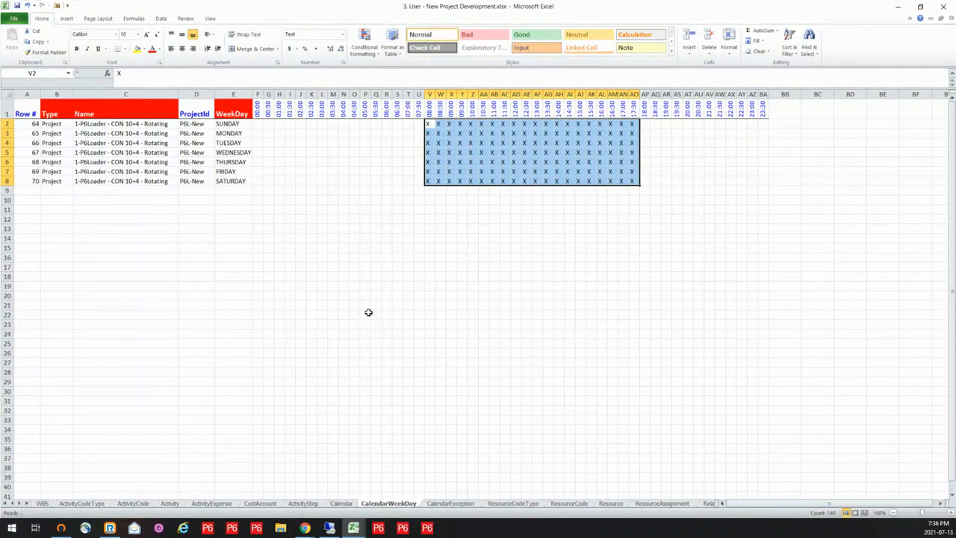
{"action": "left_click", "coordinate": [450, 504]}
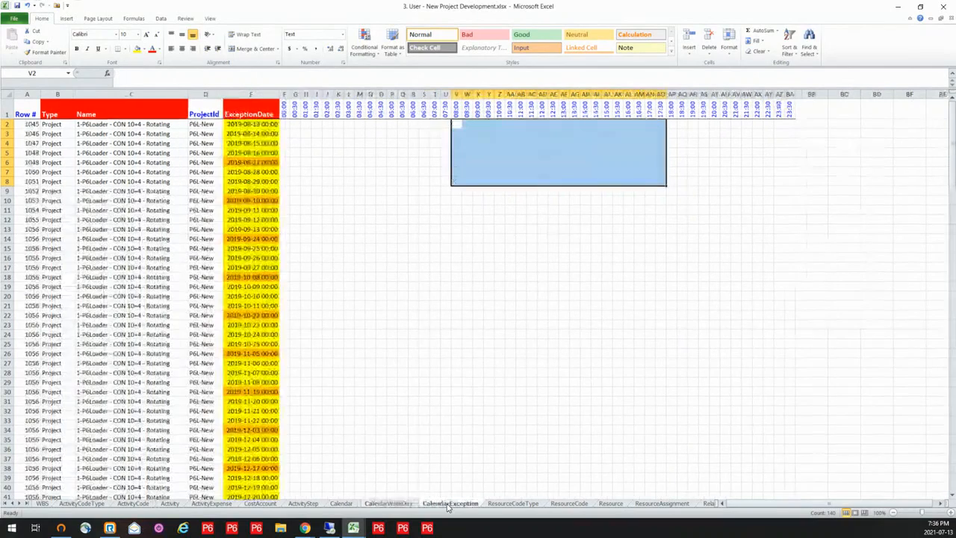
{"action": "left_click", "coordinate": [245, 125]}
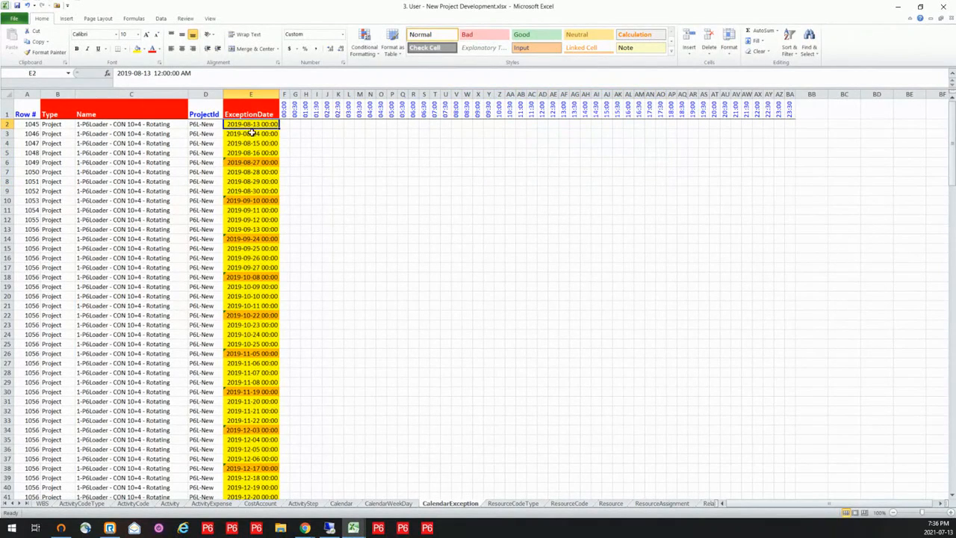
{"action": "left_click", "coordinate": [255, 133]}
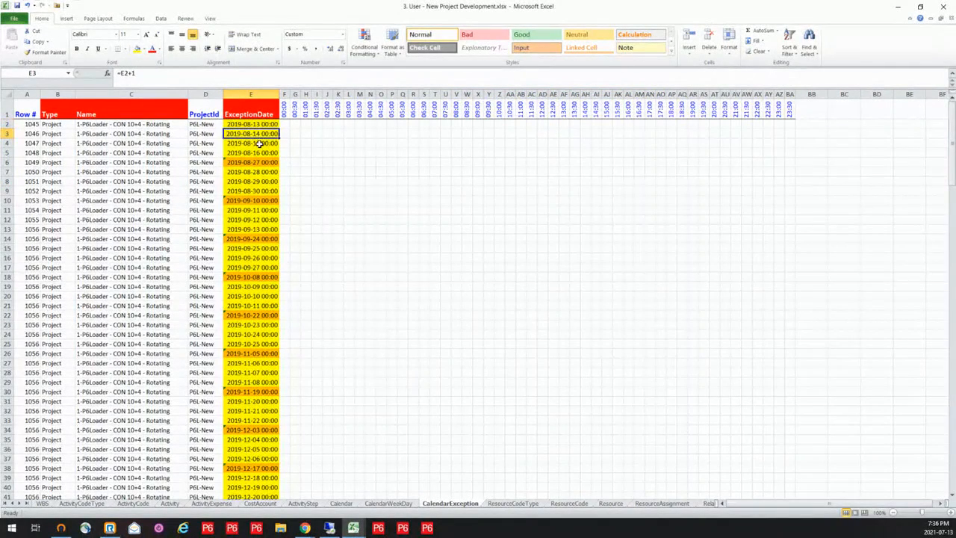
{"action": "left_click", "coordinate": [256, 143]}
{"action": "left_click", "coordinate": [256, 152]}
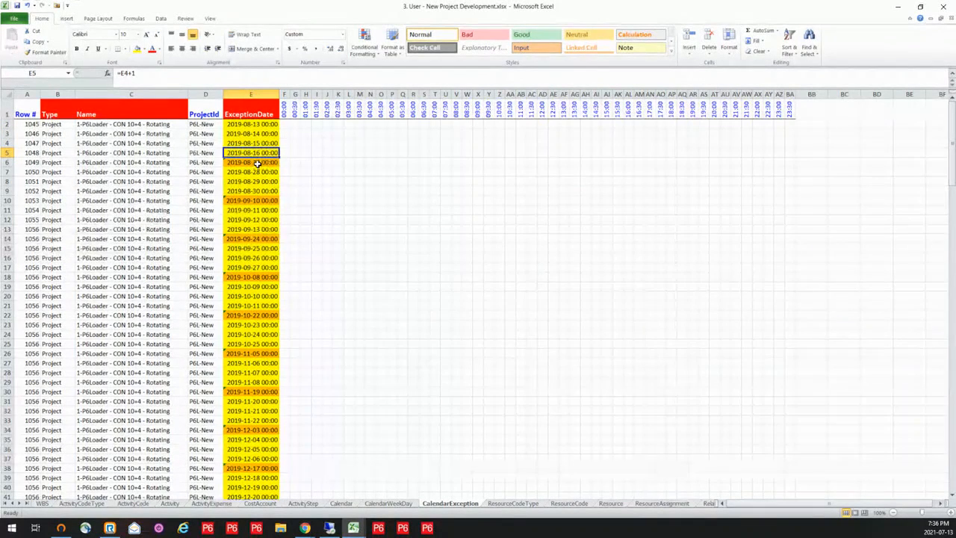
{"action": "left_click", "coordinate": [256, 162]}
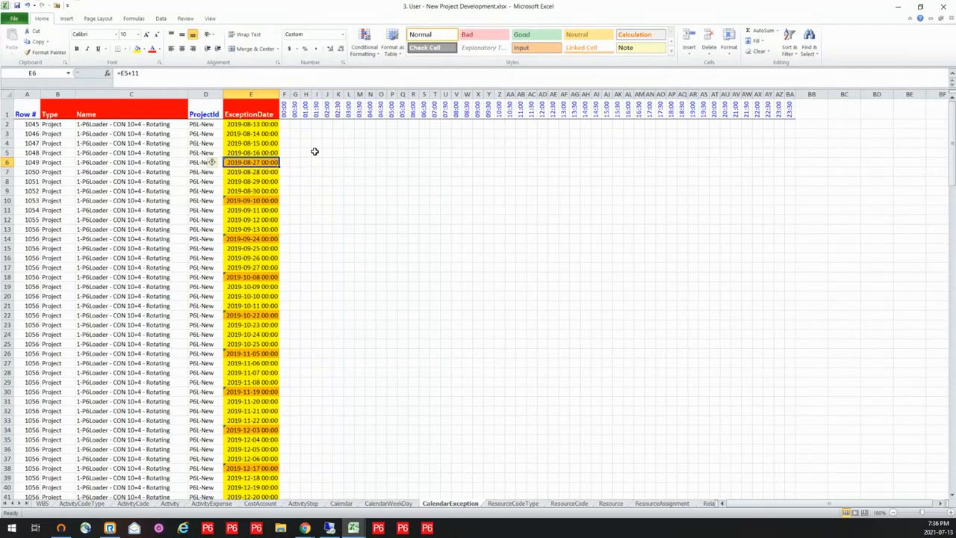
- Review the contractor code on the ResourceCodeType and ResourceCode sheets, and examine the resource hierarchy on the Resource sheet
{"action": "left_click", "coordinate": [516, 502]}
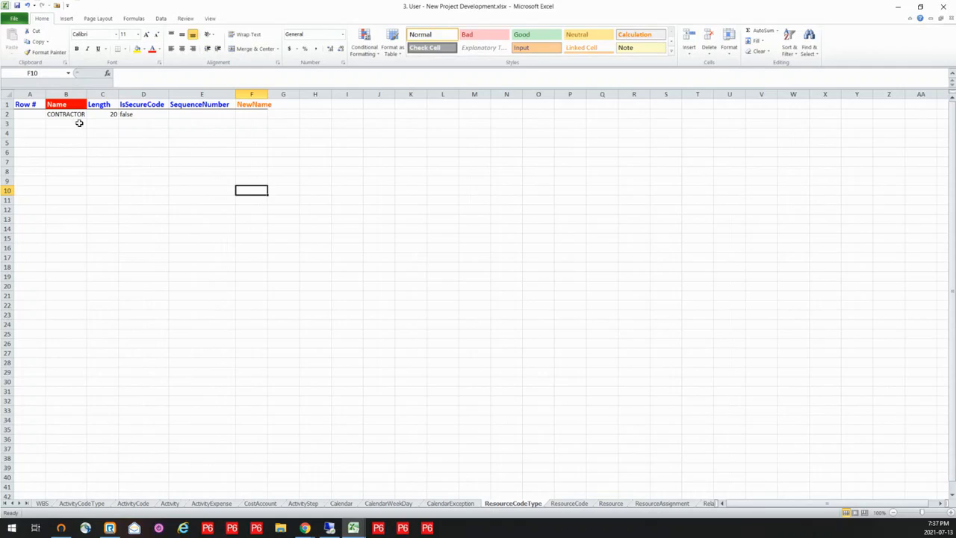
{"action": "left_click", "coordinate": [562, 505]}
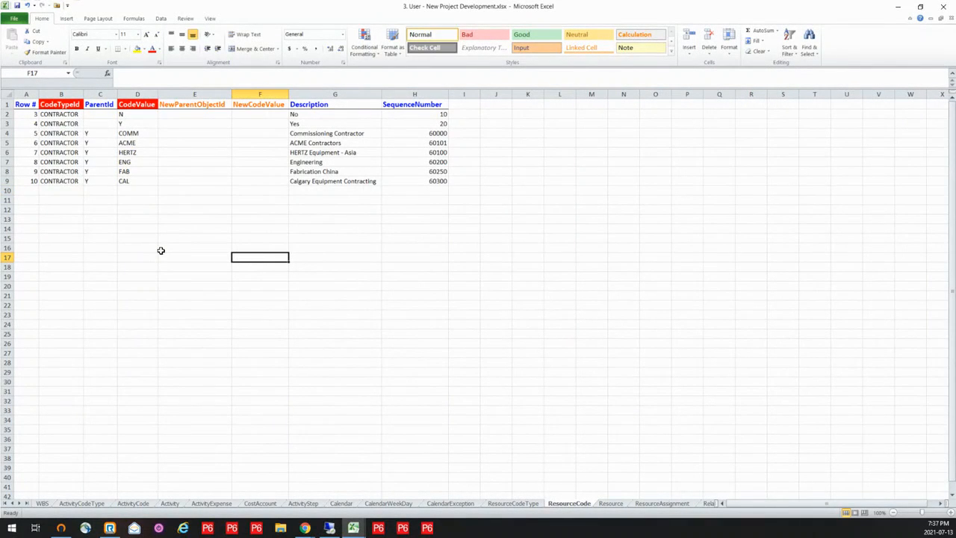
{"action": "left_click", "coordinate": [610, 504]}
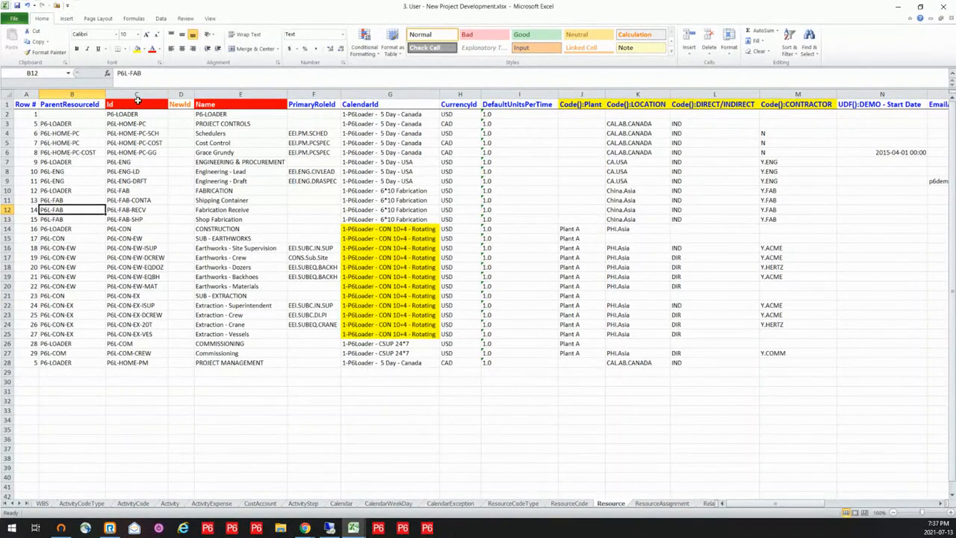
{"action": "left_click", "coordinate": [228, 115]}
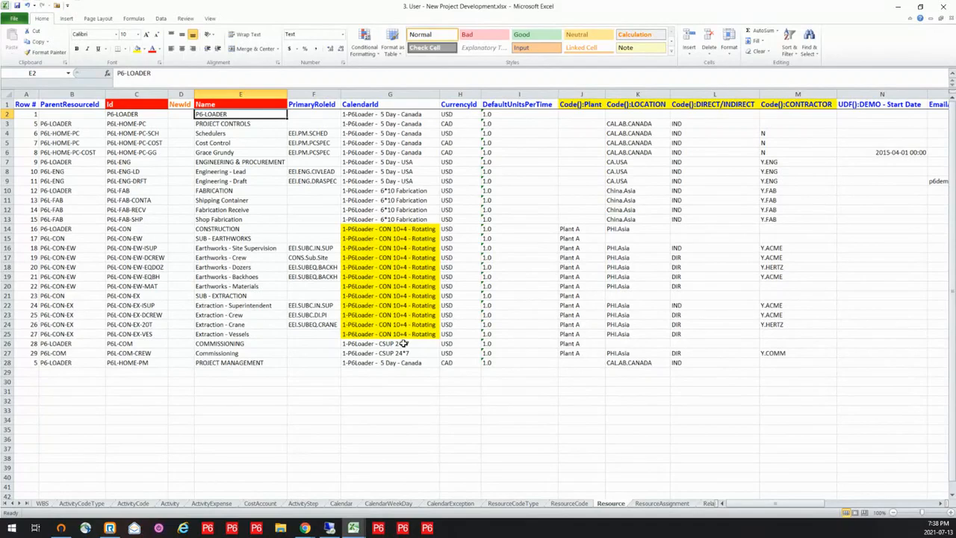
- Review the planned duration, units and cost columns on the ResourceAssignment sheet and the relationship types on the Relationship sheet
{"action": "left_click", "coordinate": [662, 503]}
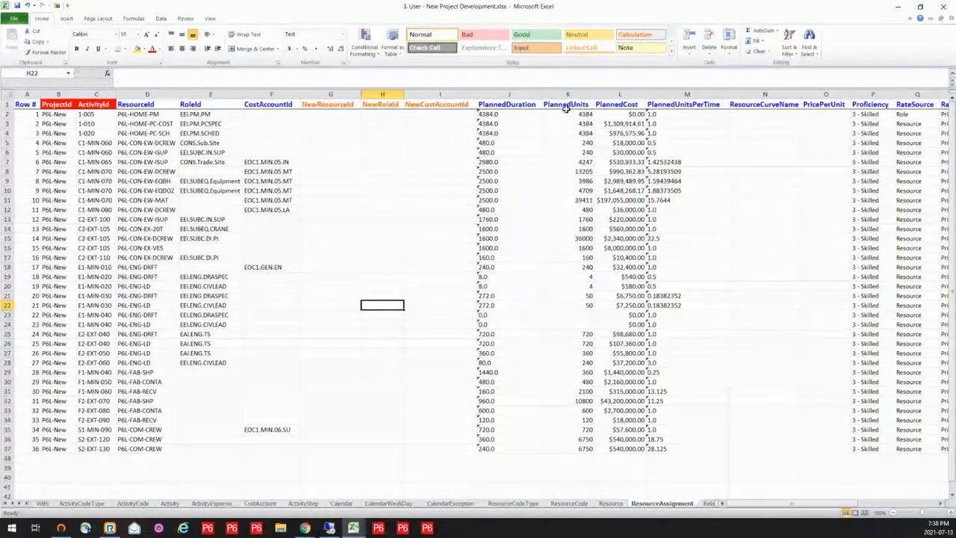
{"action": "left_click_drag", "start_coordinate": [525, 88], "coordinate": [687, 88]}
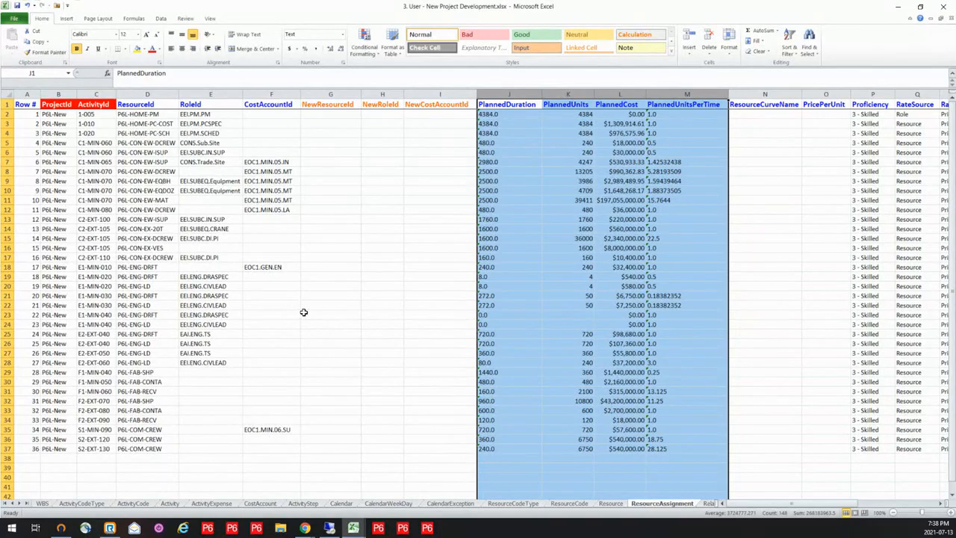
{"action": "left_click", "coordinate": [340, 200]}
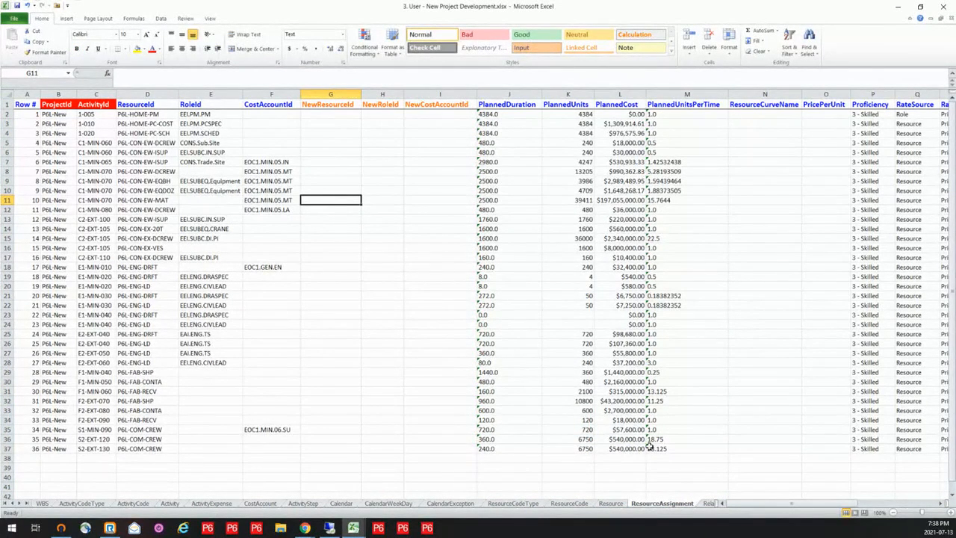
{"action": "left_click", "coordinate": [704, 504]}
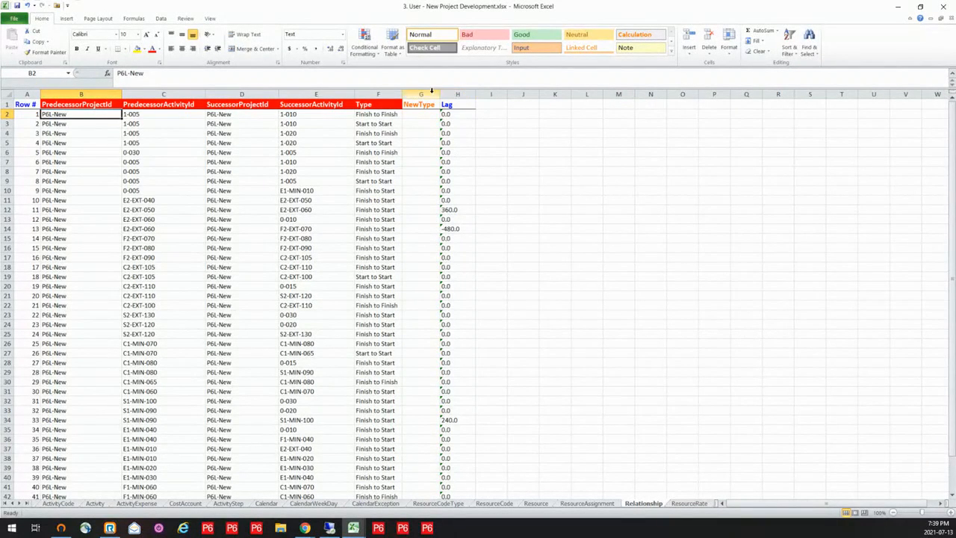
{"action": "left_click", "coordinate": [387, 94]}
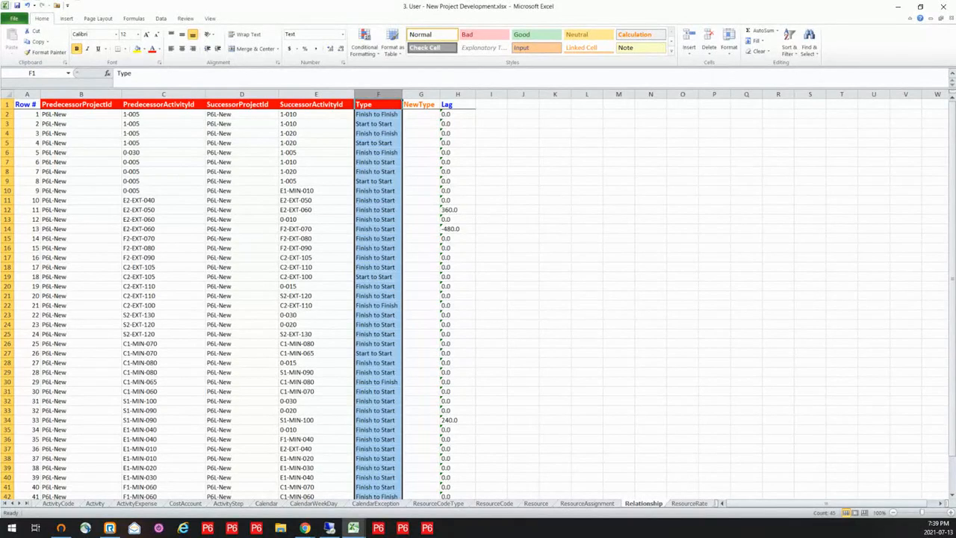
- Switch to P6-Loader and upload the workbook 3. User - New Project Development.xlsx without enabling deletes
{"action": "key", "text": "alt+Tab"}
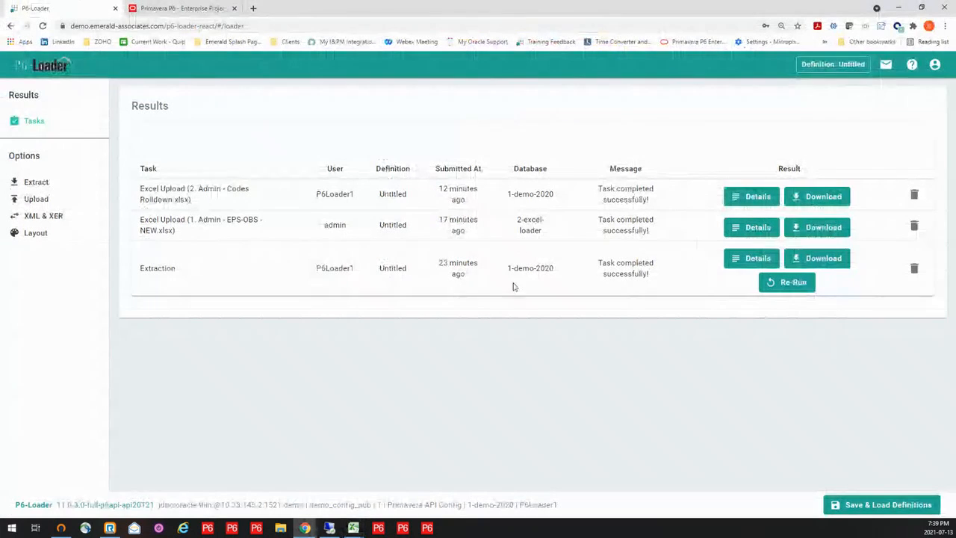
{"action": "left_click", "coordinate": [35, 200]}
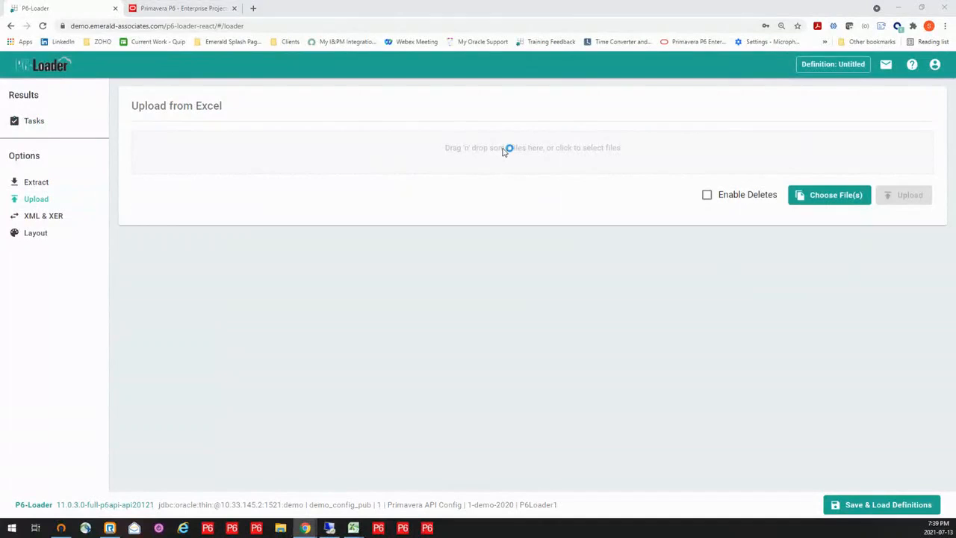
{"action": "left_click", "coordinate": [505, 150]}
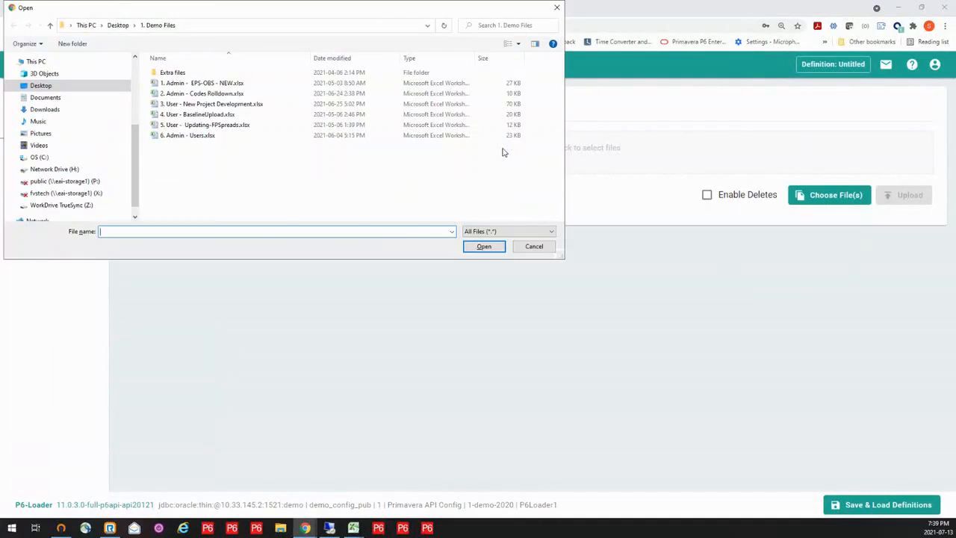
{"action": "left_click", "coordinate": [224, 104]}
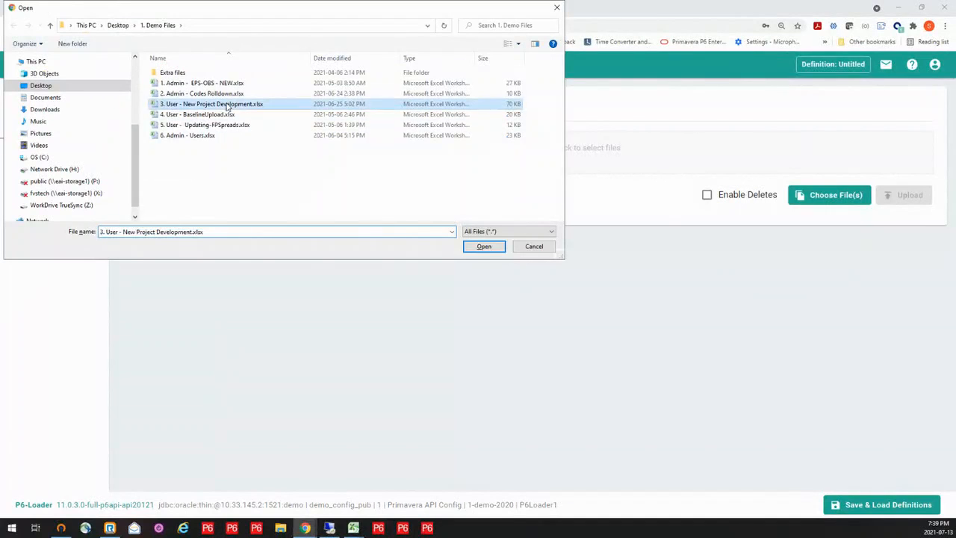
{"action": "left_click", "coordinate": [483, 248]}
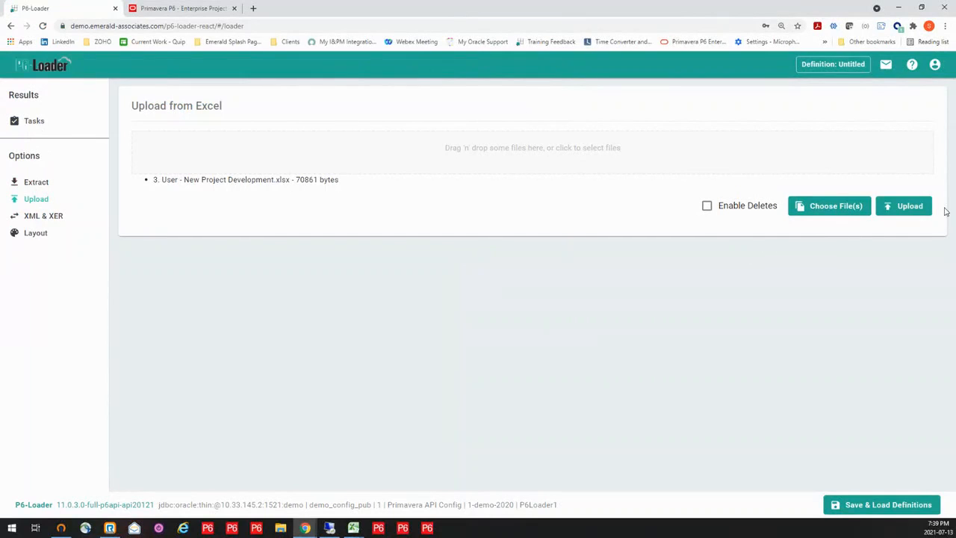
{"action": "left_click", "coordinate": [907, 208]}
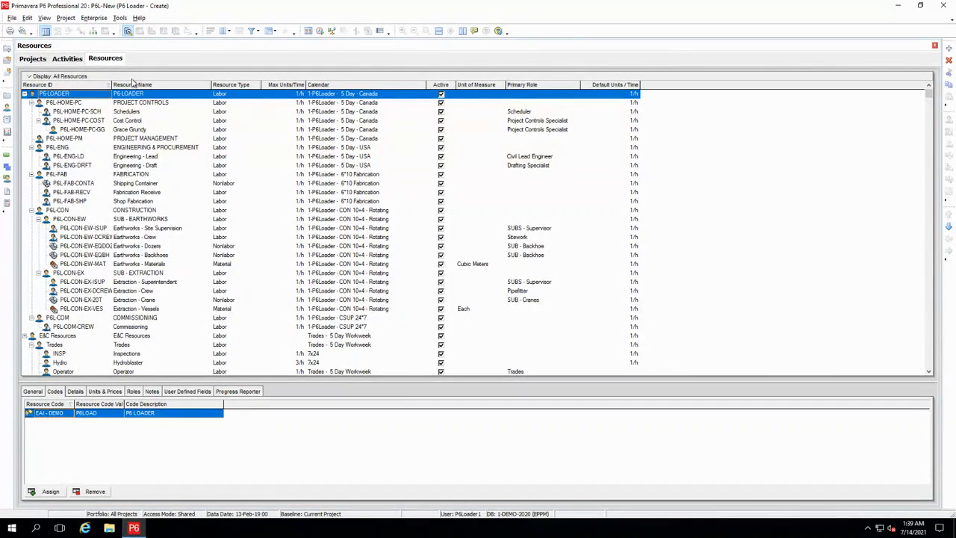
- Examine the loaded P6L-New activities in Primavera P6 and the steps of activity E1-MIN-020
{"action": "left_click", "coordinate": [65, 59]}
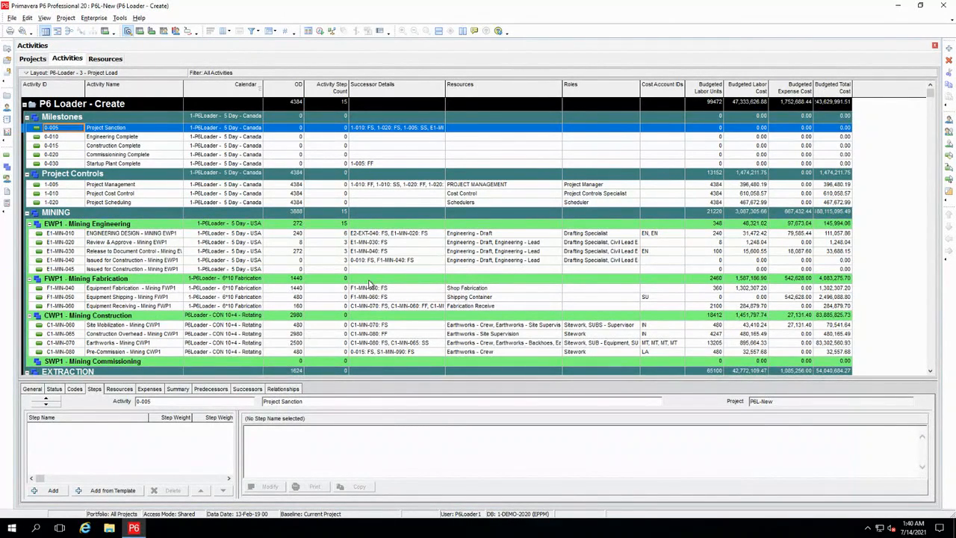
{"action": "left_click", "coordinate": [333, 244]}
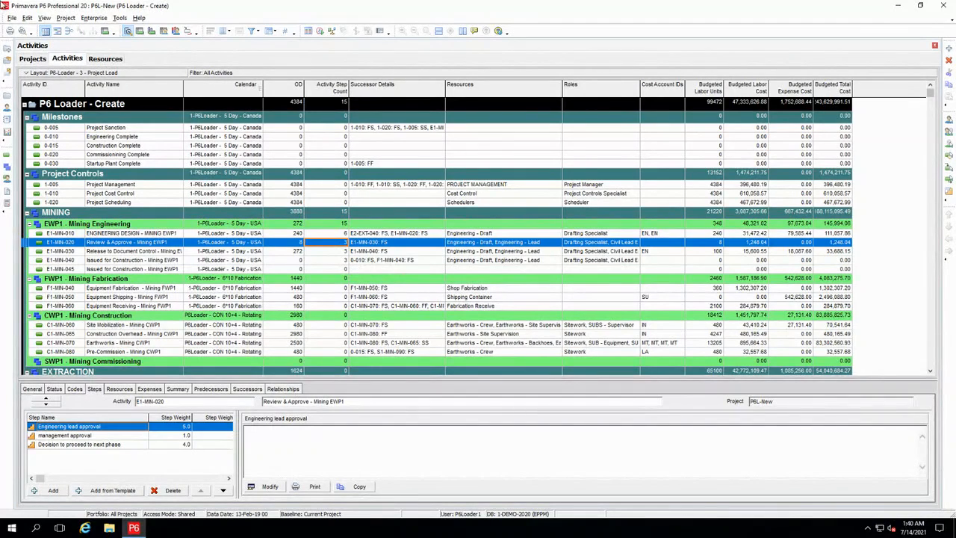
- Open the WEST-TA-22 project from the P6-Loader - Demo group in the project list
{"action": "left_click", "coordinate": [33, 59]}
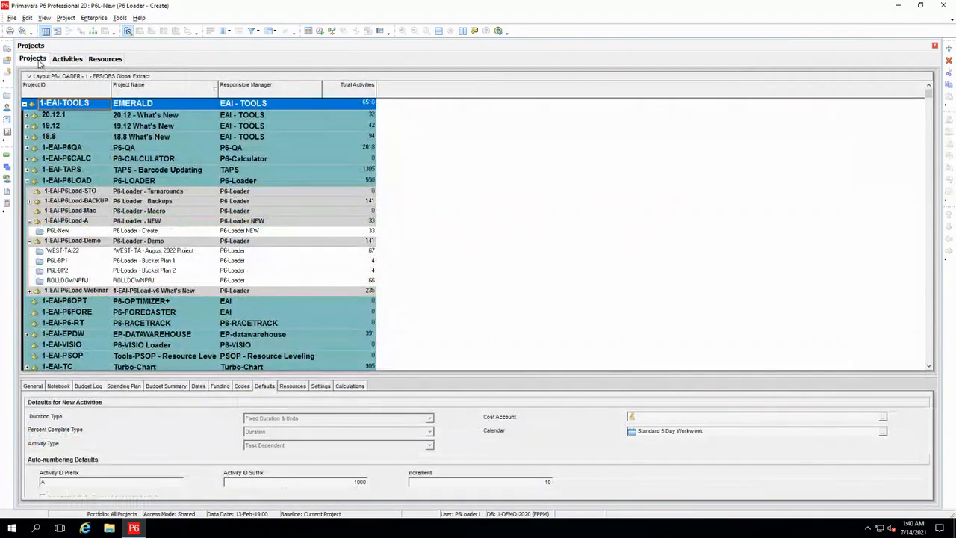
{"action": "left_click", "coordinate": [84, 253]}
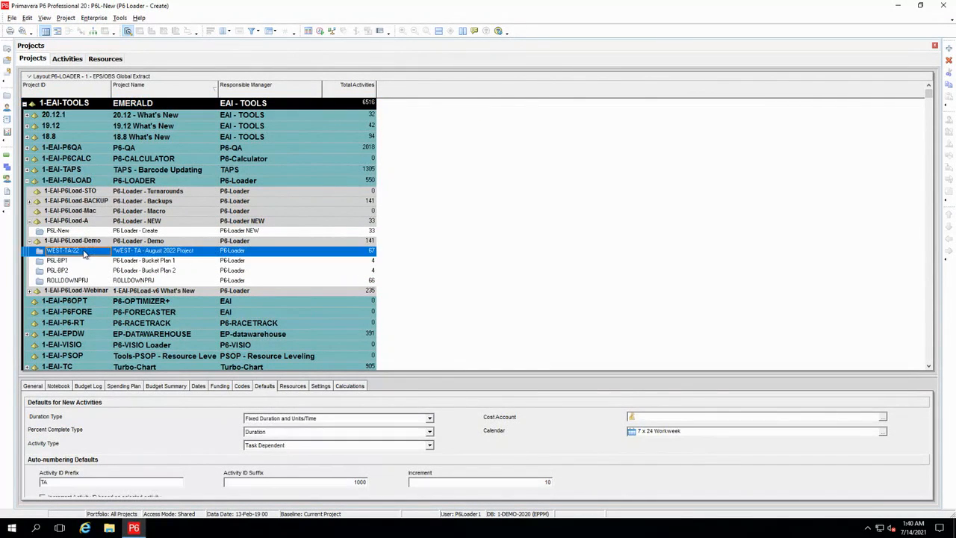
{"action": "right_click", "coordinate": [85, 254]}
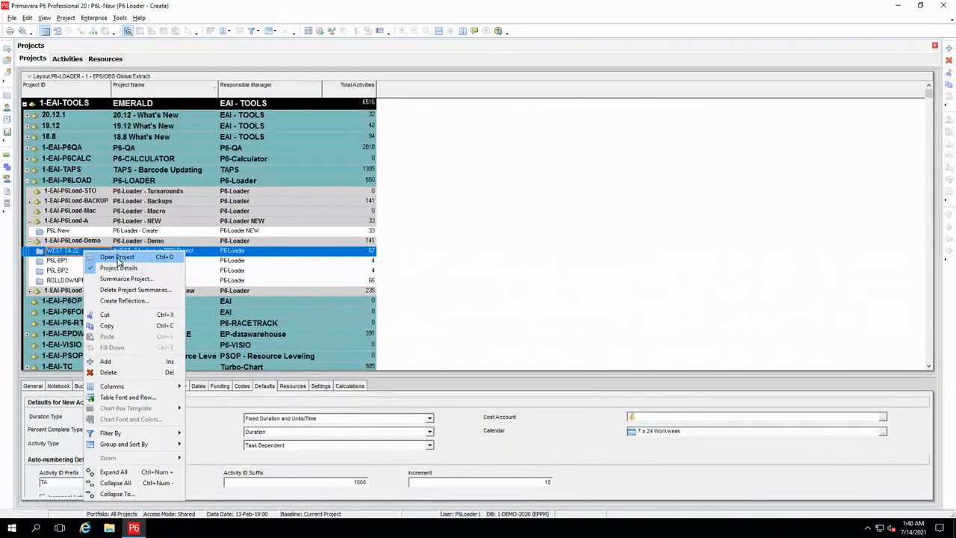
{"action": "left_click", "coordinate": [117, 256]}
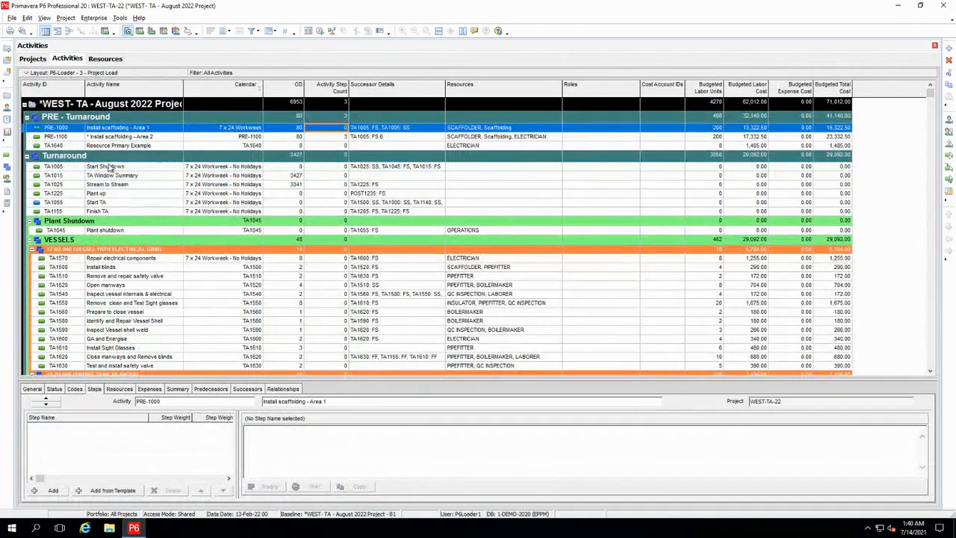
- Apply the layout P6-Loader - 4 - Project Baseline Update and enlarge the activity table by shrinking the details area
{"action": "left_click", "coordinate": [97, 73]}
{"action": "mouse_move", "coordinate": [103, 84]}
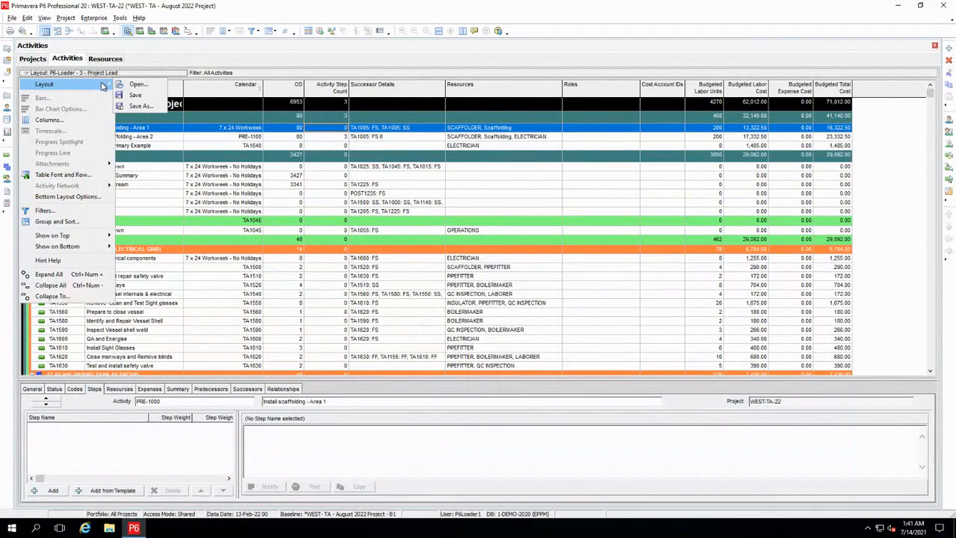
{"action": "left_click", "coordinate": [135, 84]}
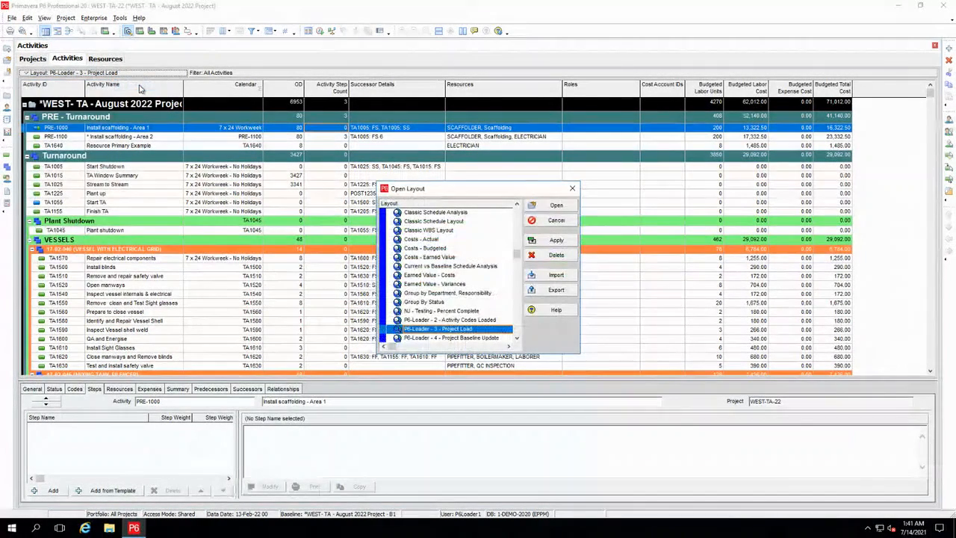
{"action": "left_click", "coordinate": [473, 339]}
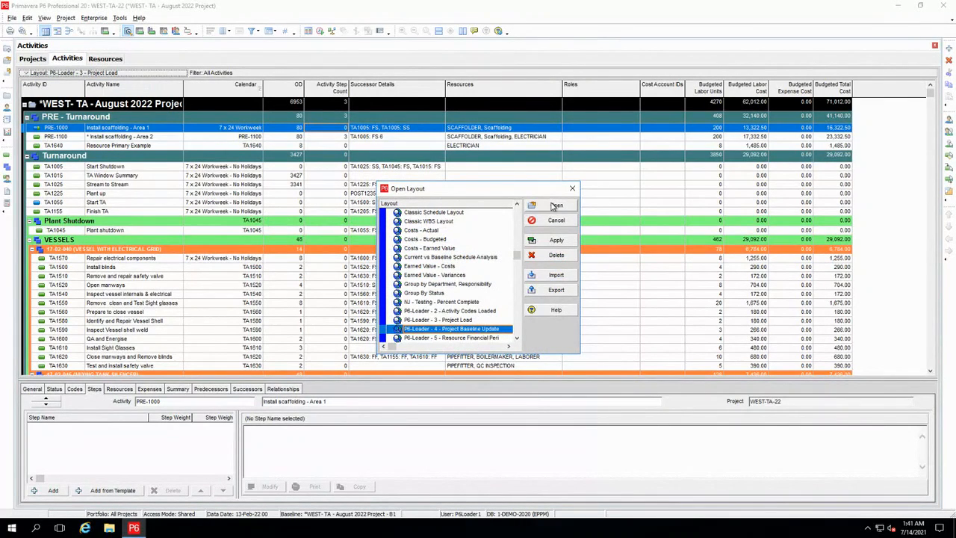
{"action": "left_click", "coordinate": [556, 205]}
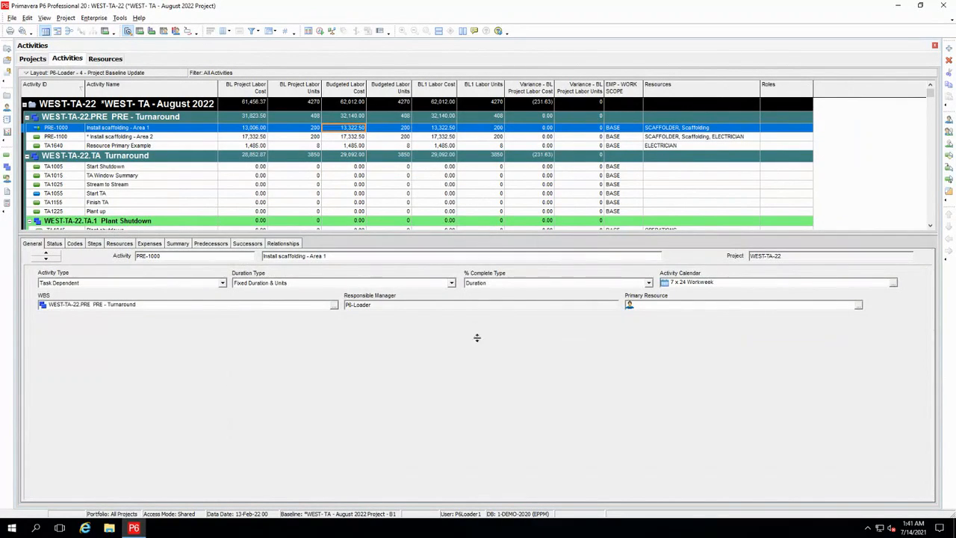
{"action": "left_click_drag", "start_coordinate": [476, 338], "coordinate": [482, 375]}
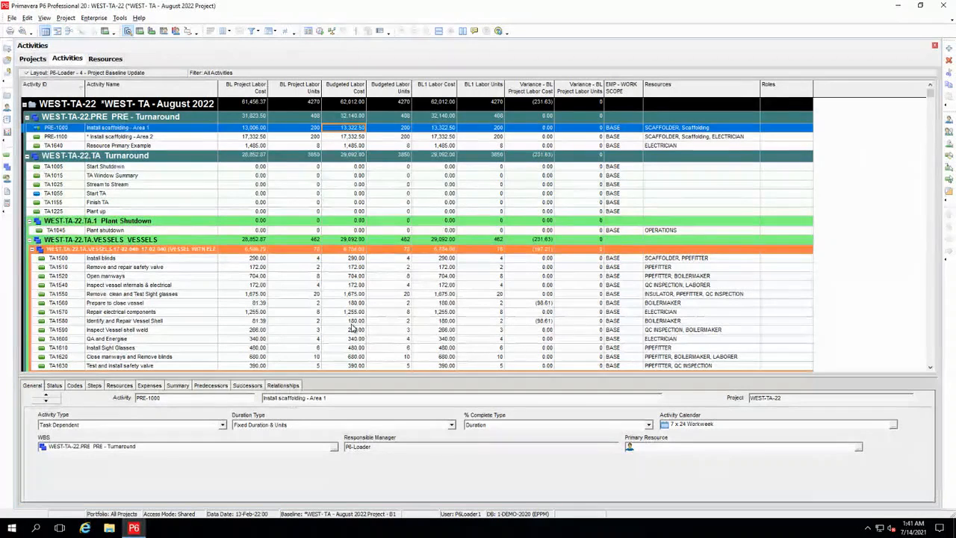
{"action": "scroll", "coordinate": [355, 328], "scroll_direction": "down", "scroll_amount": 2}
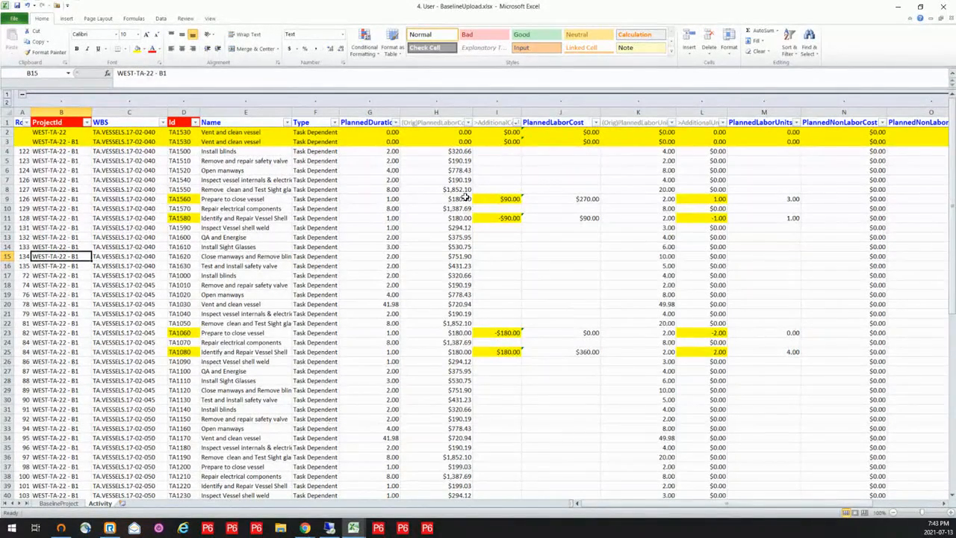
- Examine the original, additional and planned labor cost columns and the two TA1530 rows on the BaselineUpload workbook's Activity sheet
{"action": "left_click", "coordinate": [444, 111]}
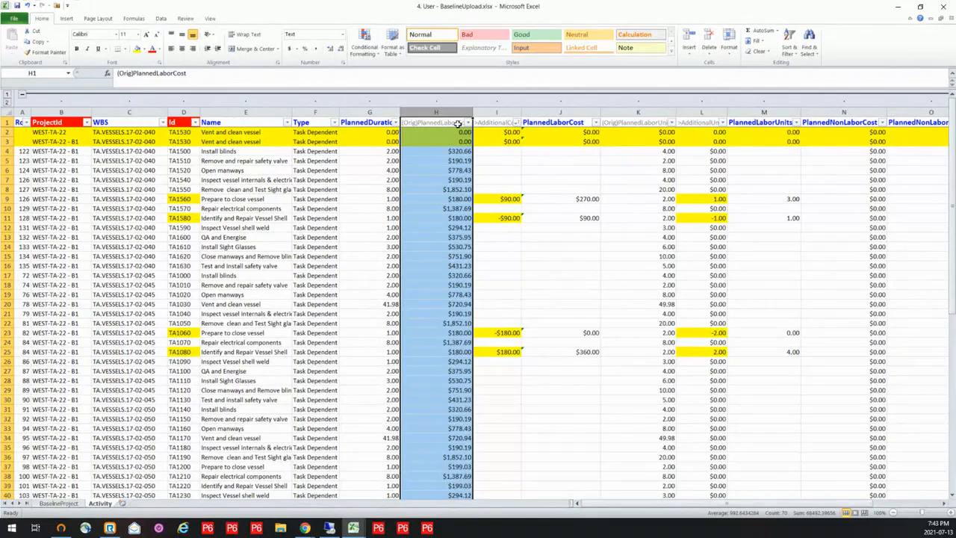
{"action": "left_click", "coordinate": [497, 110]}
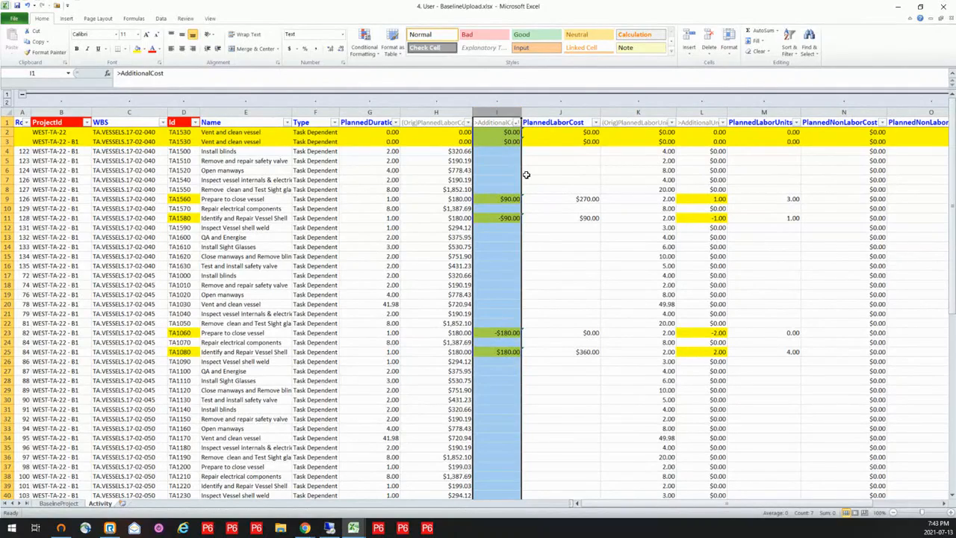
{"action": "left_click", "coordinate": [572, 200]}
{"action": "left_click", "coordinate": [570, 218]}
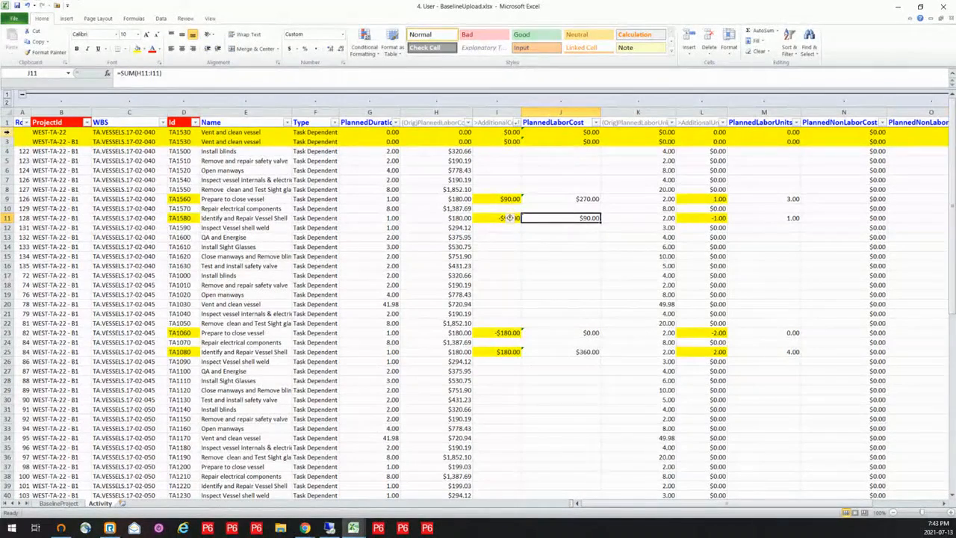
{"action": "left_click_drag", "start_coordinate": [7, 133], "coordinate": [6, 141]}
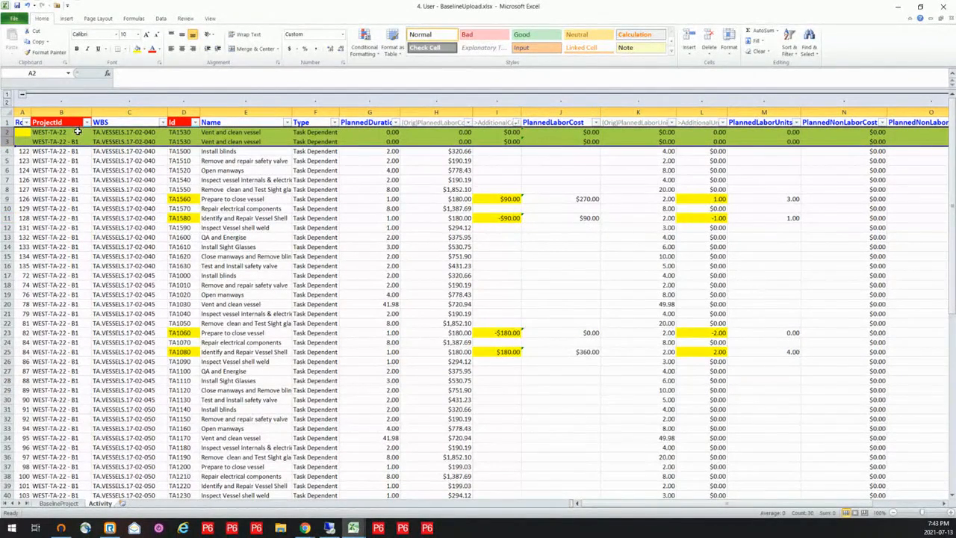
{"action": "key", "text": "ctrl"}
{"action": "left_click", "coordinate": [743, 375]}
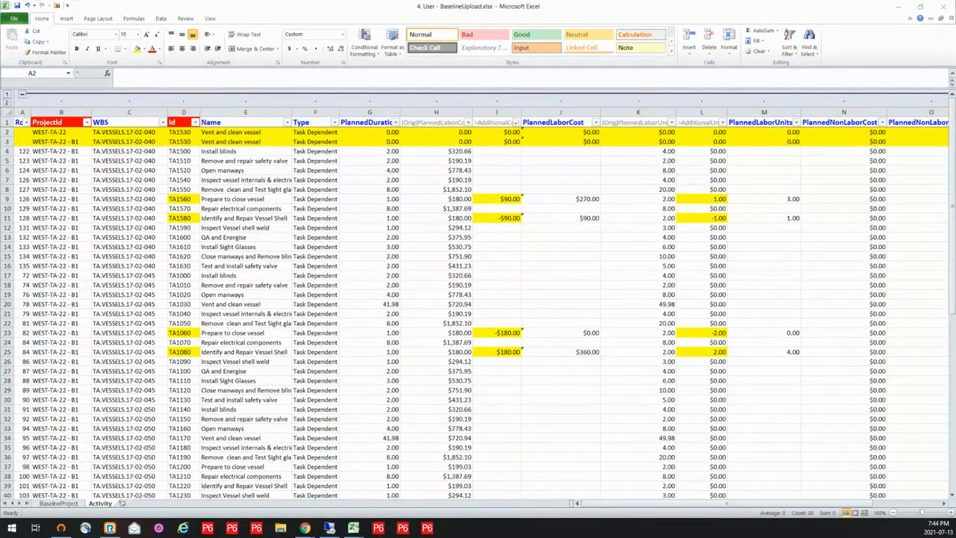
- Switch to P6-Loader and upload the workbook 4. User - BaselineUpload.xlsx without enabling deletes
{"action": "left_click", "coordinate": [305, 528]}
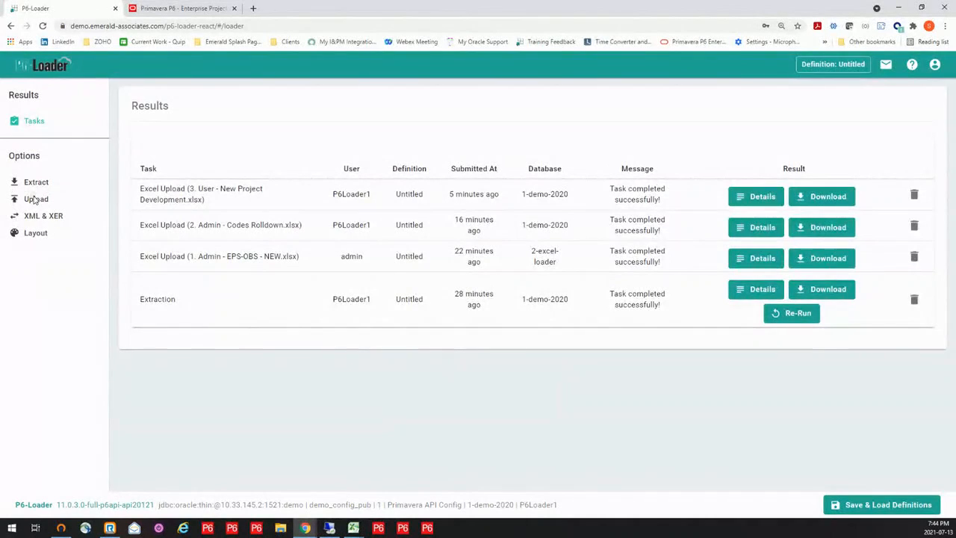
{"action": "left_click", "coordinate": [35, 198]}
{"action": "left_click", "coordinate": [485, 149]}
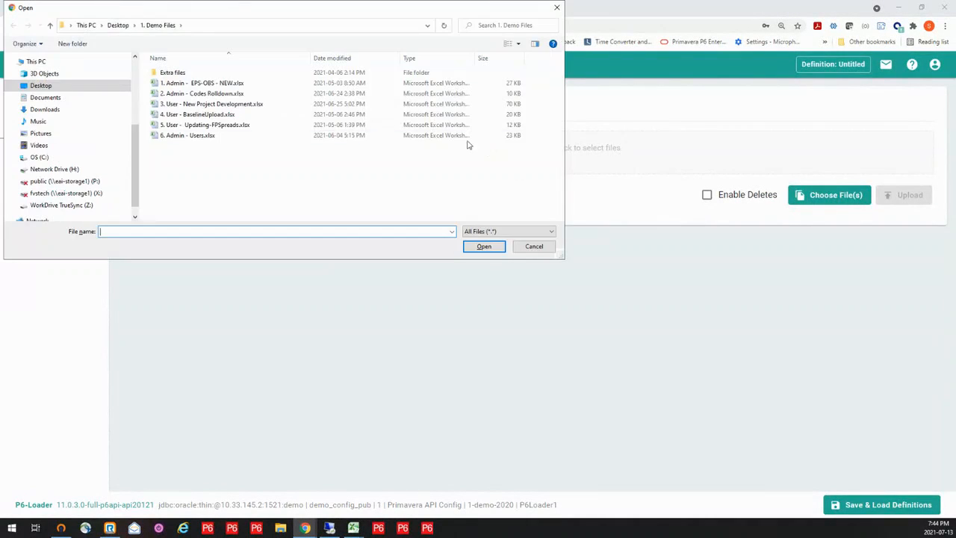
{"action": "left_click", "coordinate": [218, 116]}
{"action": "left_click", "coordinate": [486, 247]}
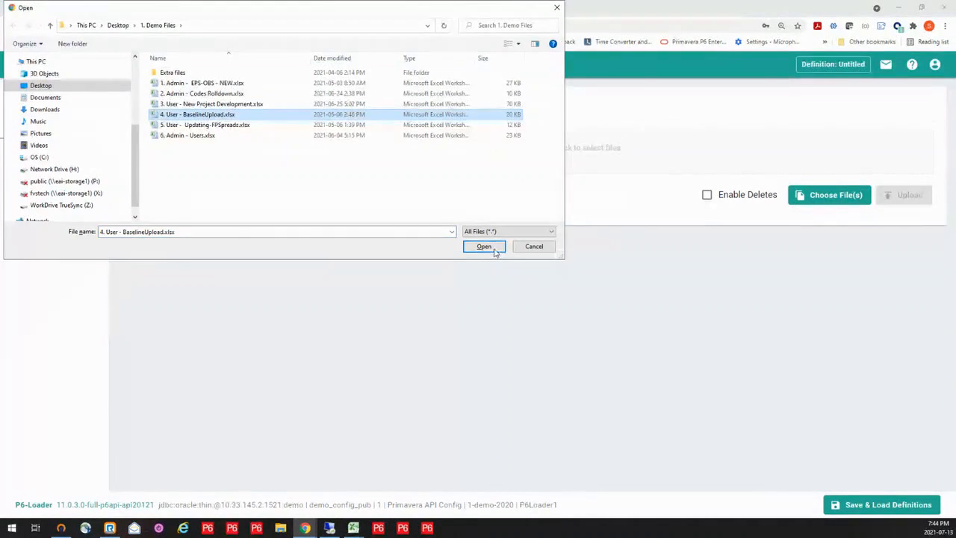
{"action": "left_click", "coordinate": [909, 206]}
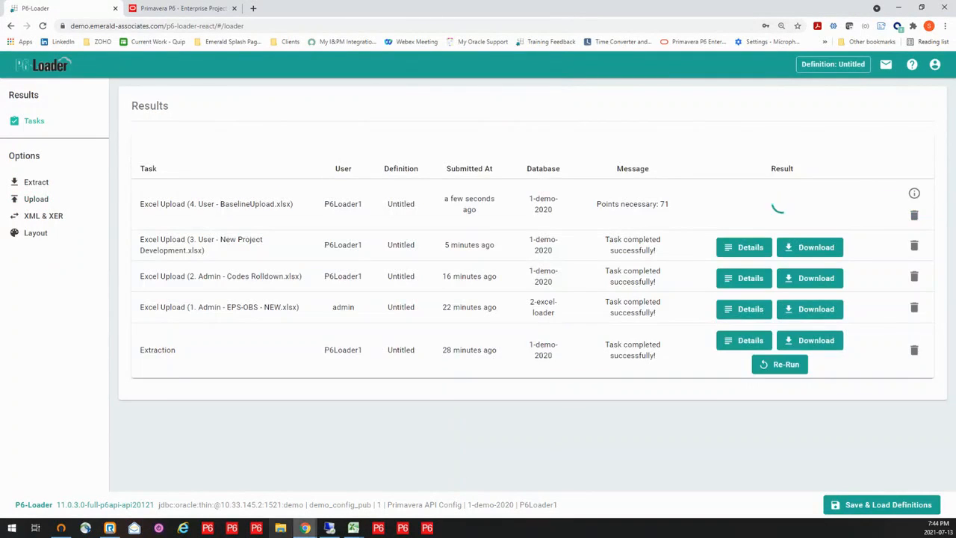
- Switch to Primavera P6, refresh the WEST-TA-22 data and check the Vent and clean vessel activity TA1530
{"action": "mouse_move", "coordinate": [328, 530]}
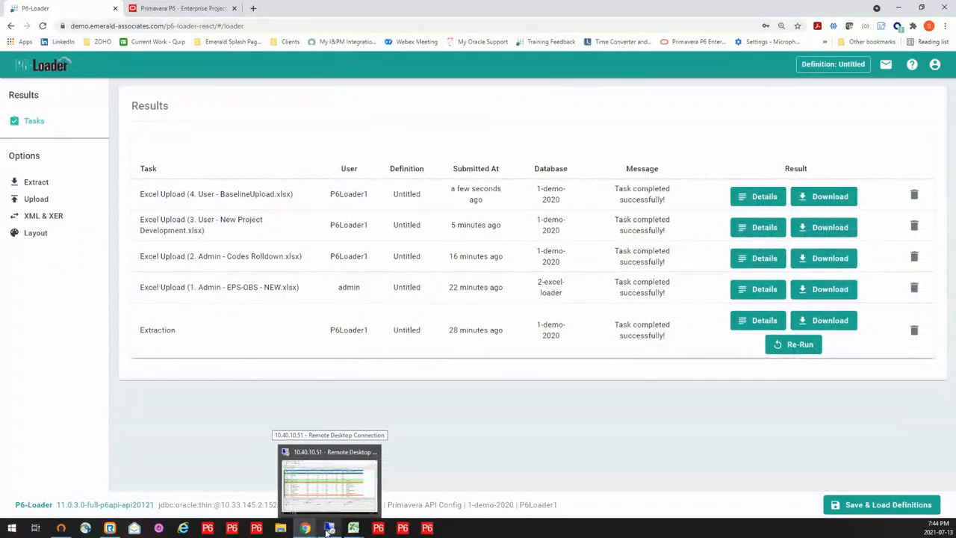
{"action": "left_click", "coordinate": [329, 478]}
{"action": "key", "text": "F5"}
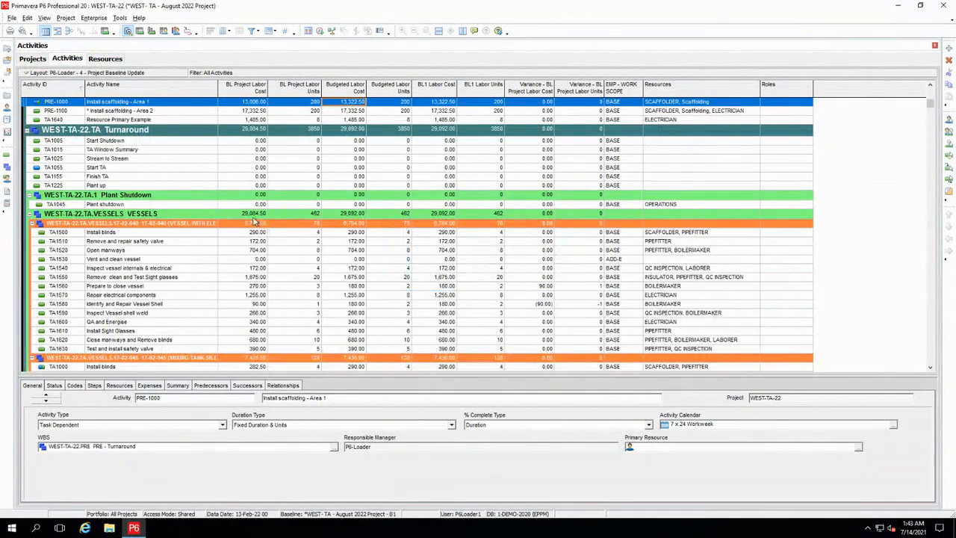
{"action": "left_click", "coordinate": [55, 258]}
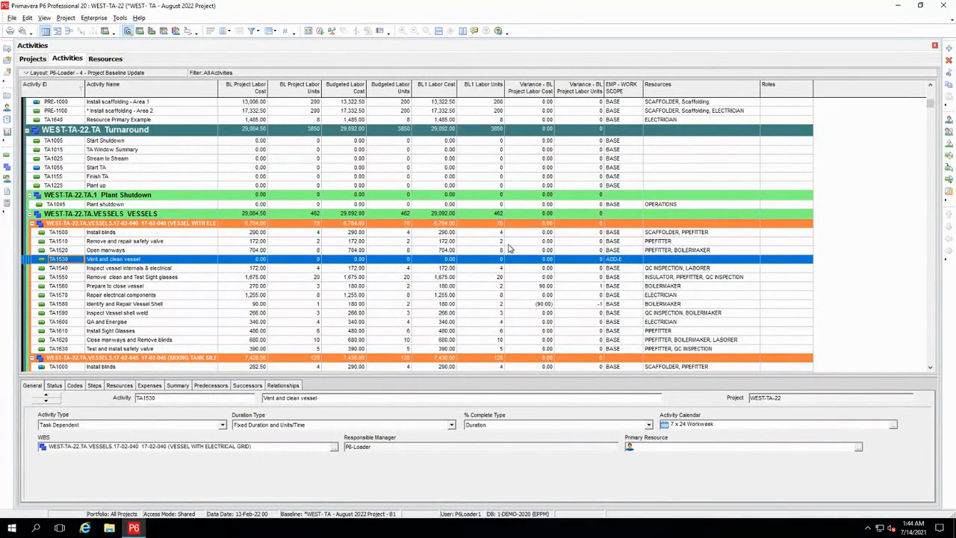
- Check the baseline labor units of activities TA1560 and TA1580, and of TA1060, TA1080 and TA1030 in the mixing tank silencer group
{"action": "scroll", "coordinate": [504, 249], "scroll_direction": "down", "scroll_amount": 2}
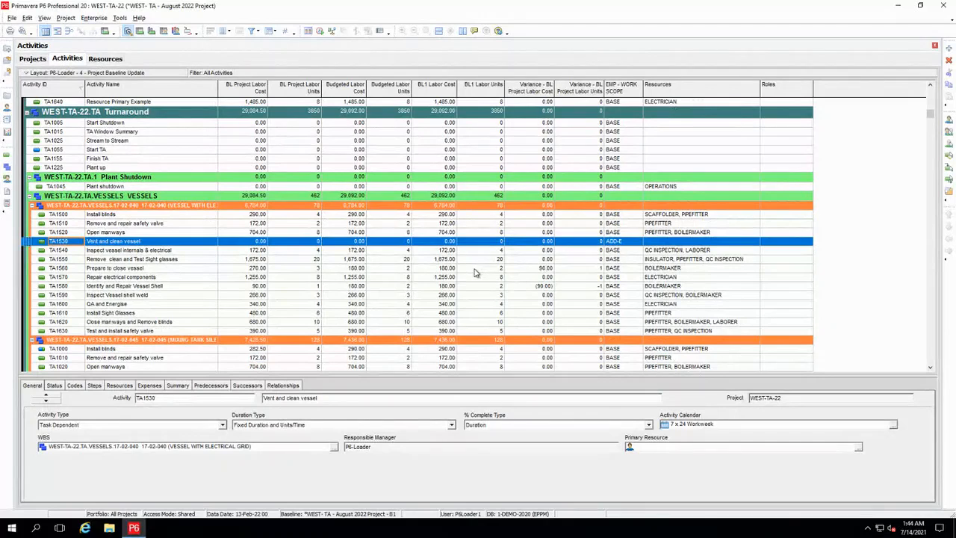
{"action": "left_click", "coordinate": [475, 270]}
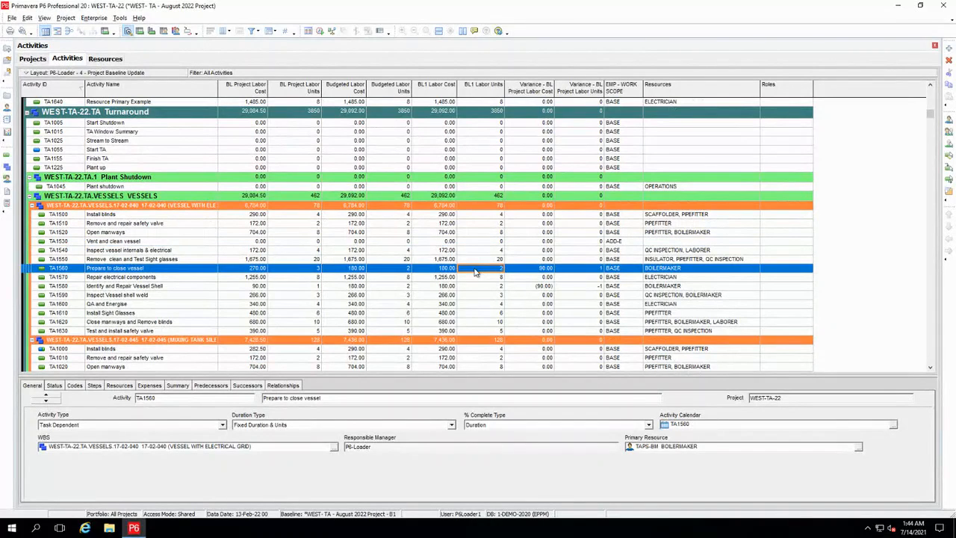
{"action": "left_click", "coordinate": [471, 288]}
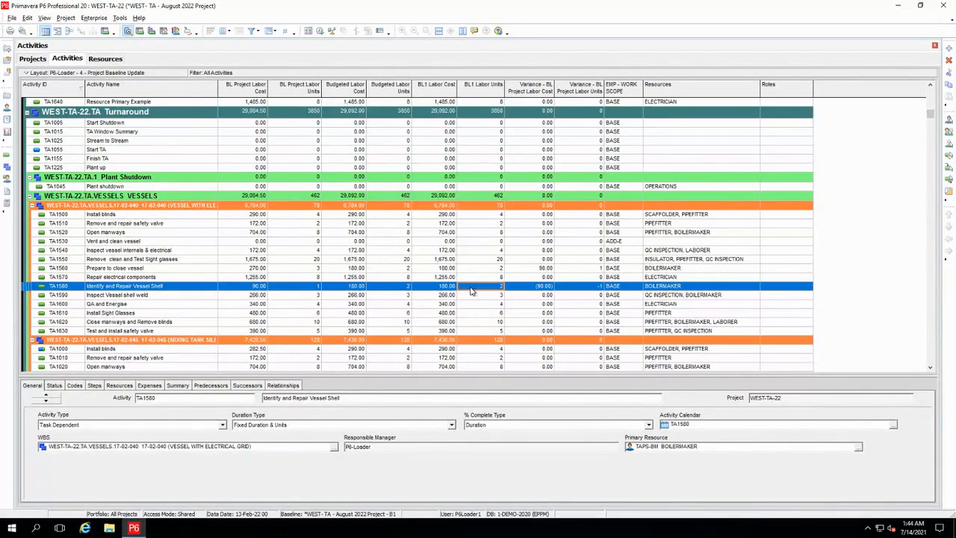
{"action": "scroll", "coordinate": [471, 291], "scroll_direction": "down", "scroll_amount": 4}
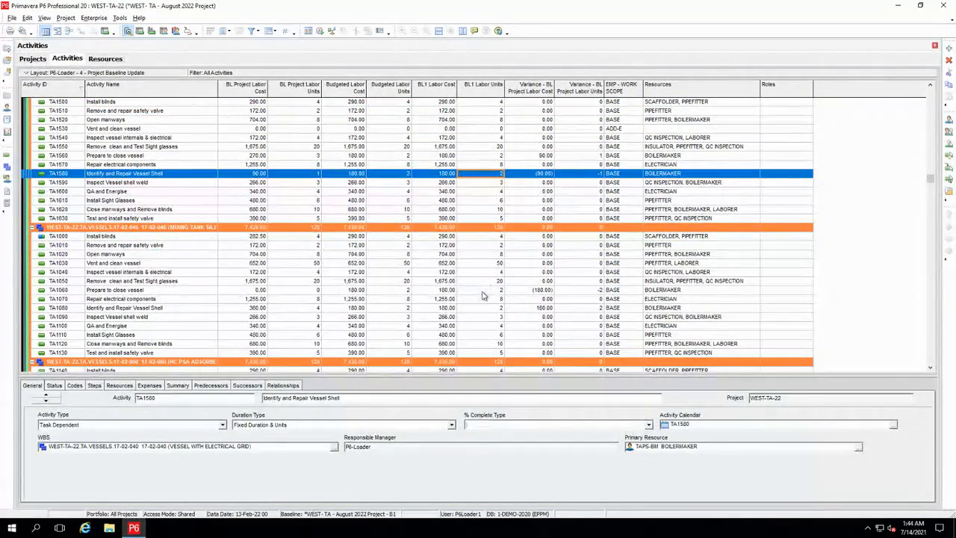
{"action": "left_click", "coordinate": [483, 291]}
{"action": "left_click", "coordinate": [483, 308]}
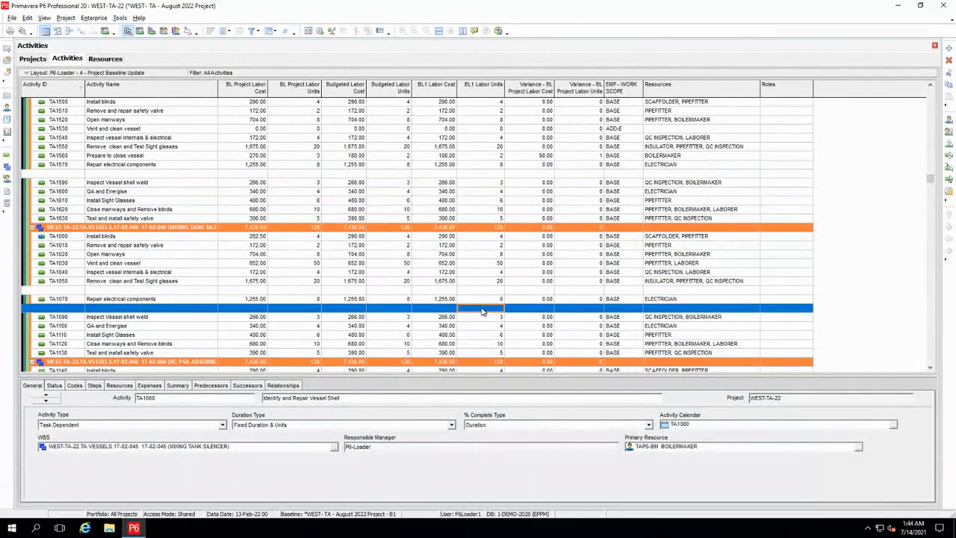
{"action": "left_click", "coordinate": [483, 265]}
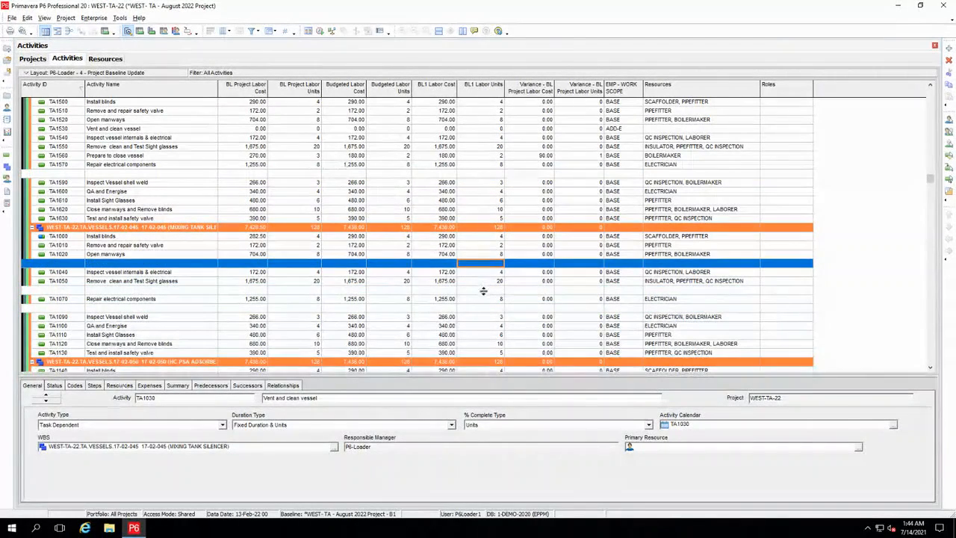
{"action": "left_click", "coordinate": [484, 309]}
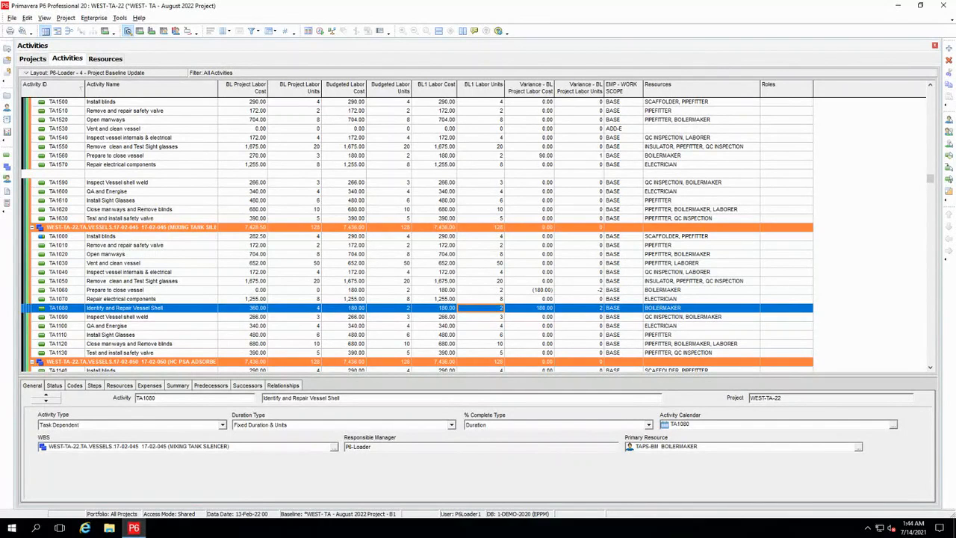
- Open the projects P6L-BP1 and P6L-BP2 together from the P6-Loader - Demo EPS node
{"action": "left_click", "coordinate": [33, 59]}
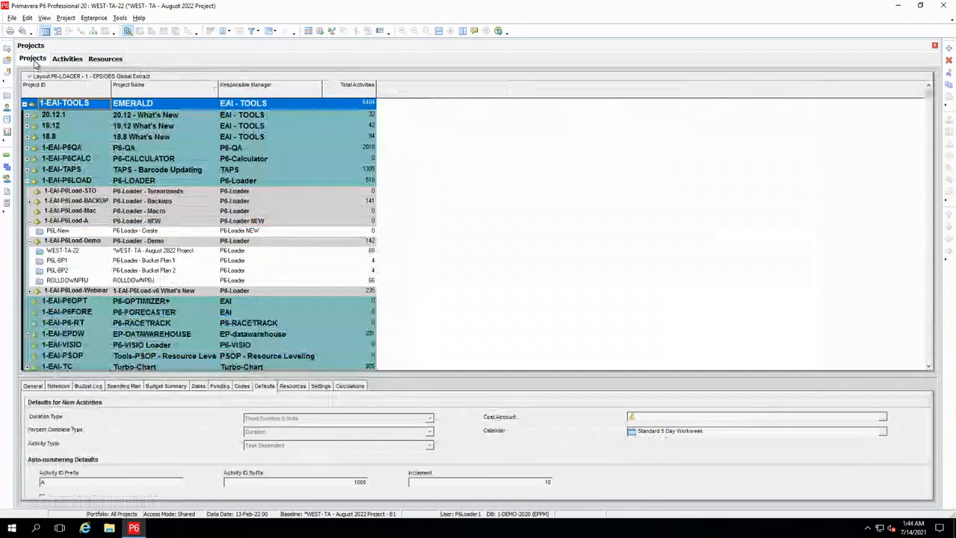
{"action": "left_click", "coordinate": [80, 261]}
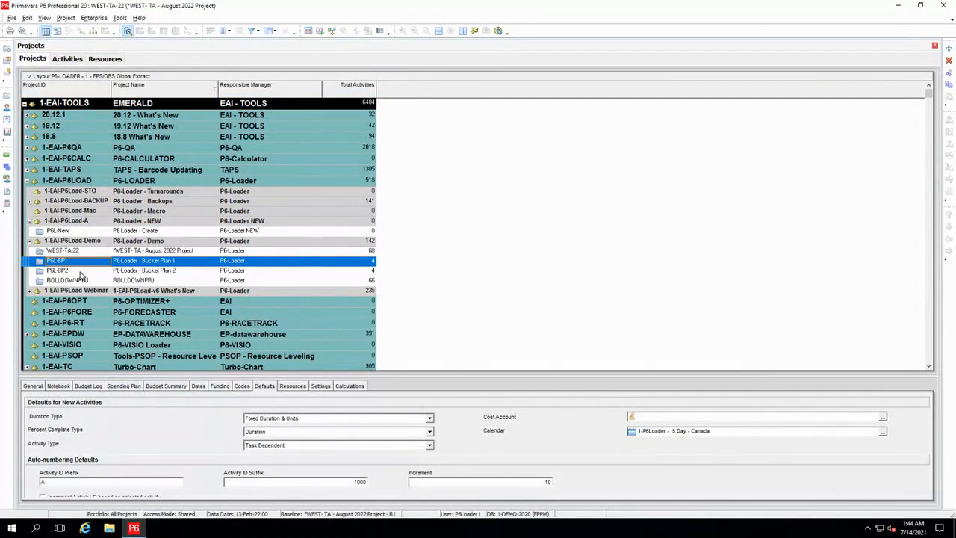
{"action": "left_click", "coordinate": [81, 273], "text": "ctrl"}
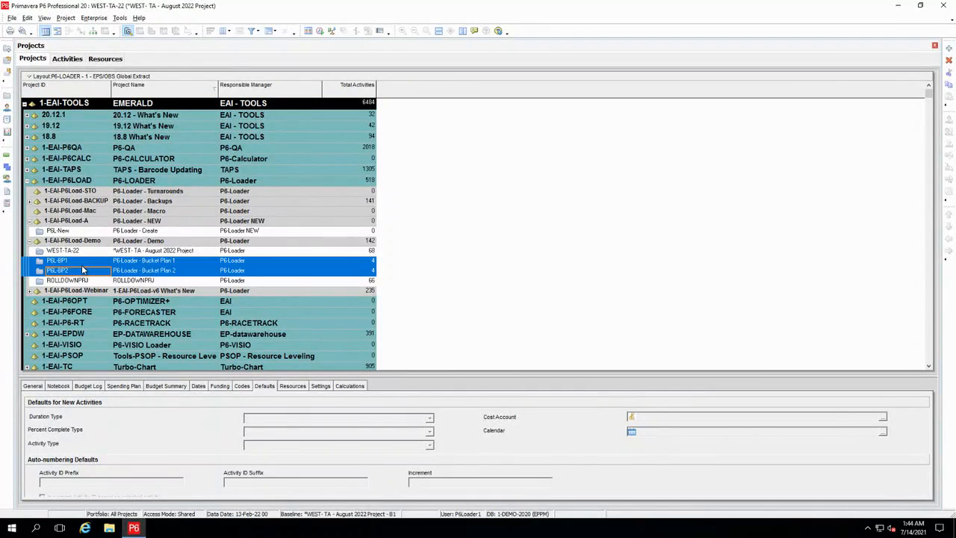
{"action": "right_click", "coordinate": [83, 272]}
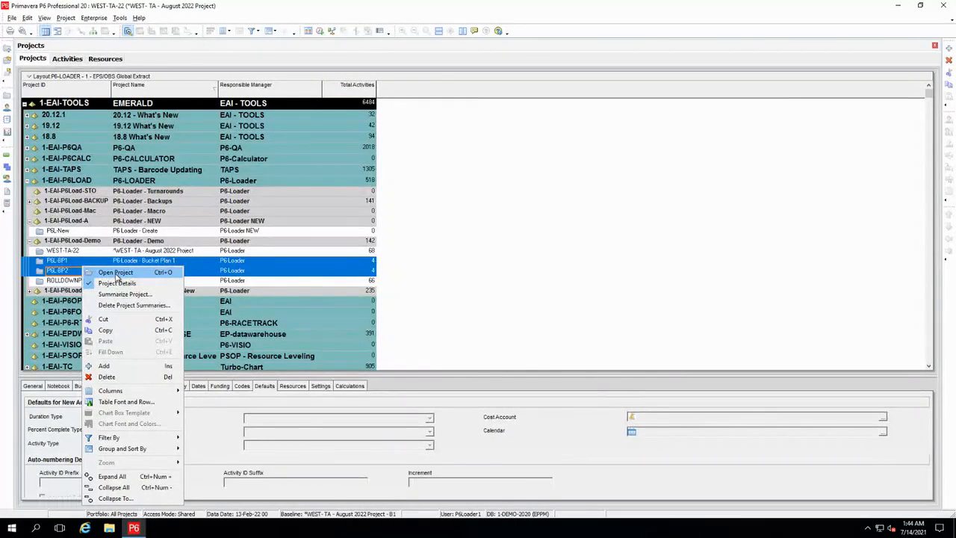
{"action": "left_click", "coordinate": [116, 273]}
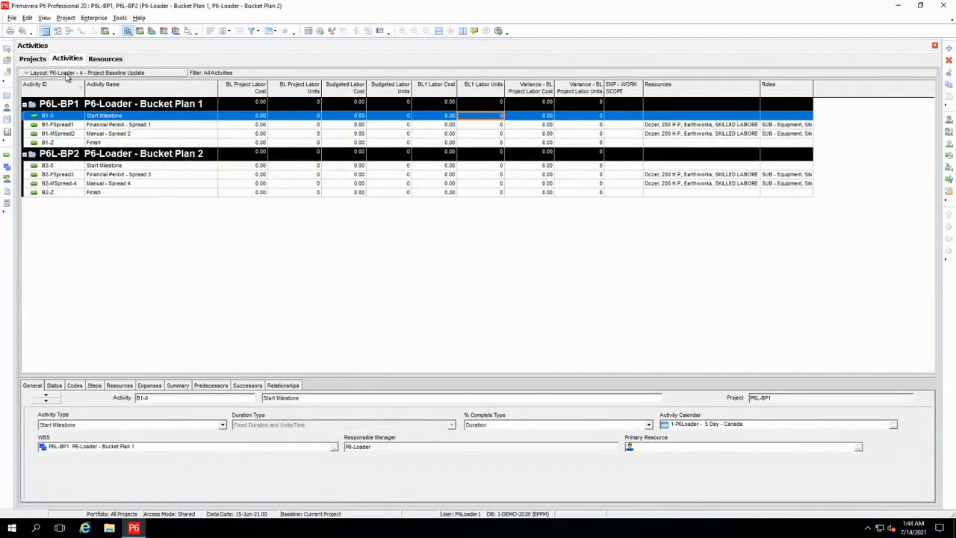
- Open the P6-Loader - 5 resource financial period layout without saving changes to the current layout
{"action": "left_click", "coordinate": [66, 73]}
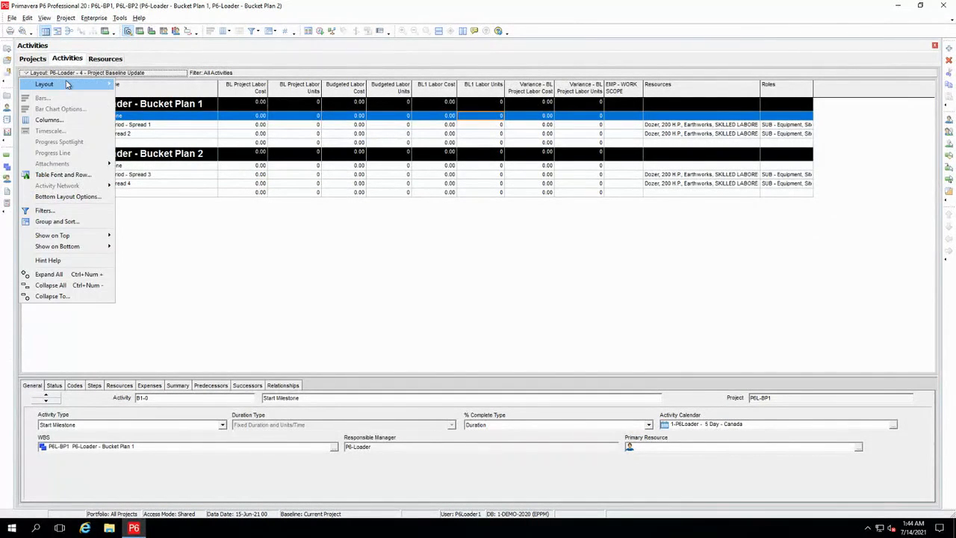
{"action": "mouse_move", "coordinate": [69, 85]}
{"action": "left_click", "coordinate": [134, 85]}
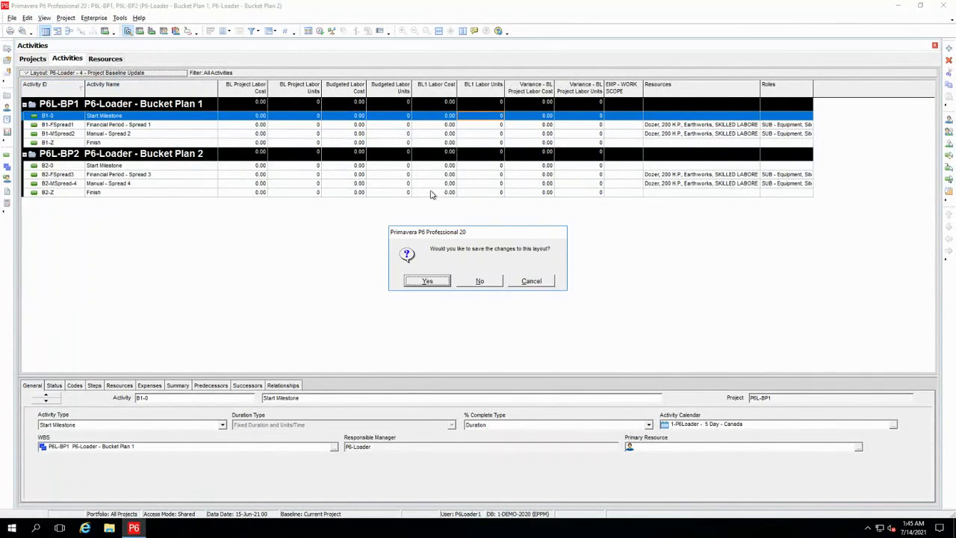
{"action": "left_click", "coordinate": [482, 281]}
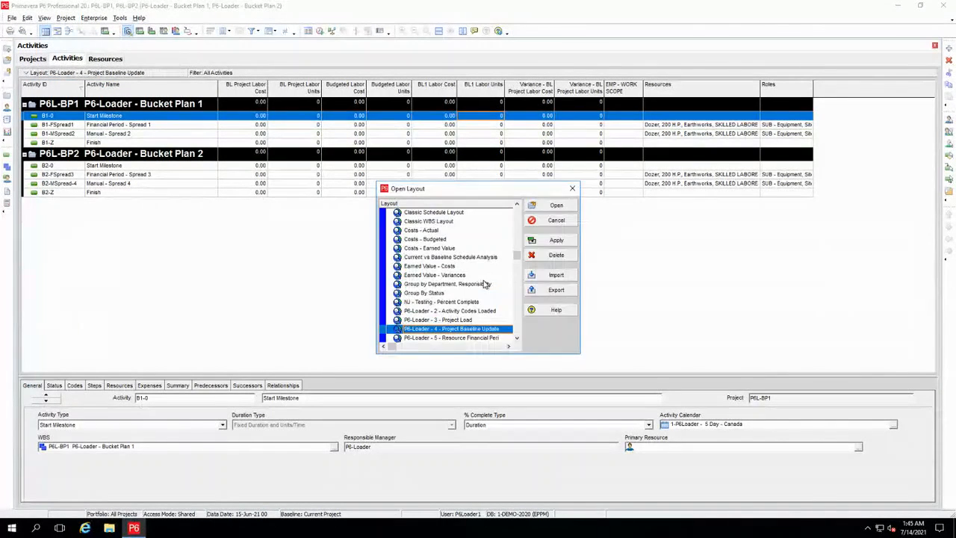
{"action": "left_click", "coordinate": [463, 338]}
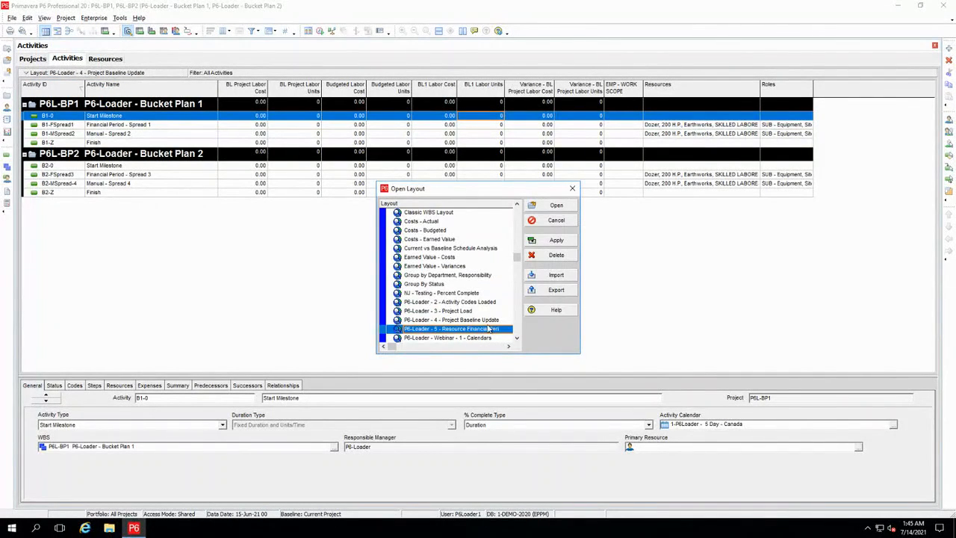
{"action": "left_click", "coordinate": [547, 207]}
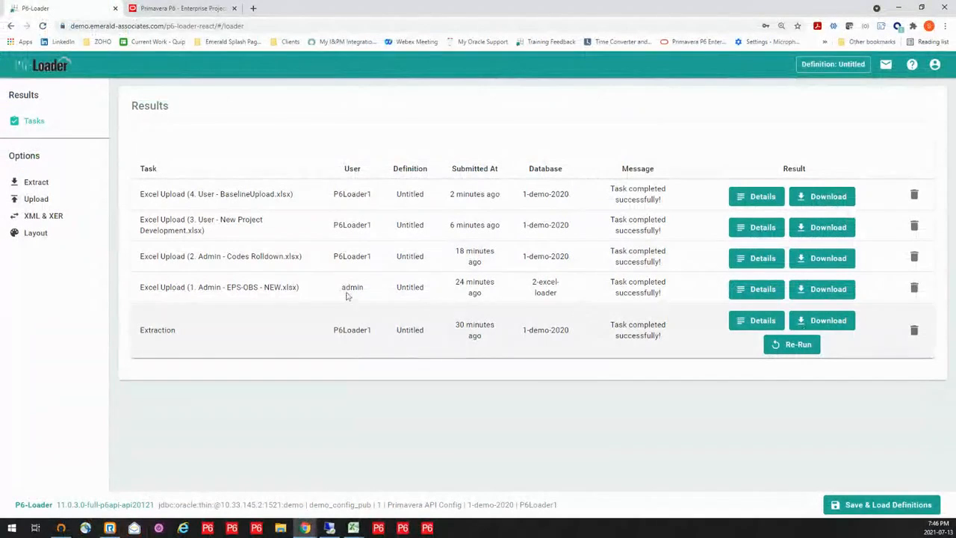
- Switch to P6-Loader and load the saved Project Updates definition for an Excel extract
{"action": "left_click", "coordinate": [36, 182]}
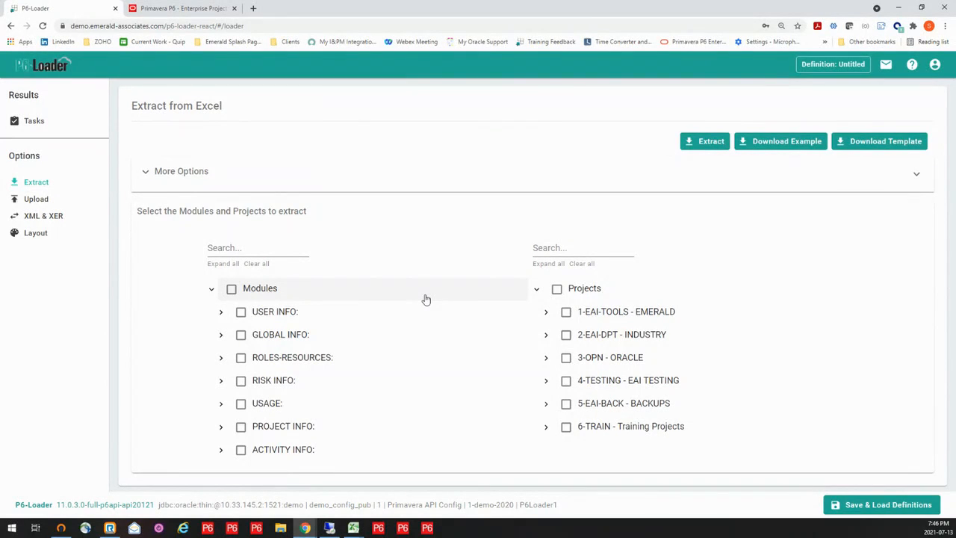
{"action": "left_click", "coordinate": [856, 507]}
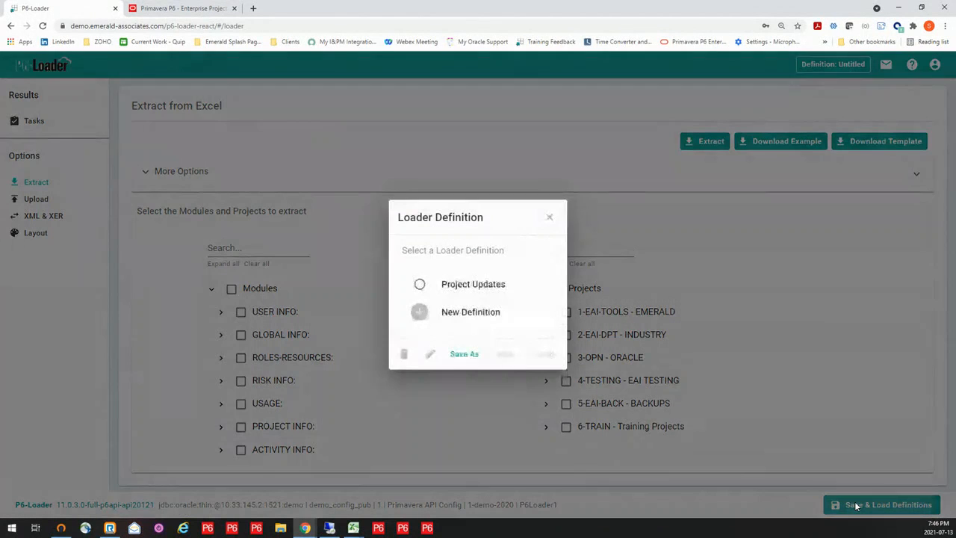
{"action": "left_click", "coordinate": [468, 283]}
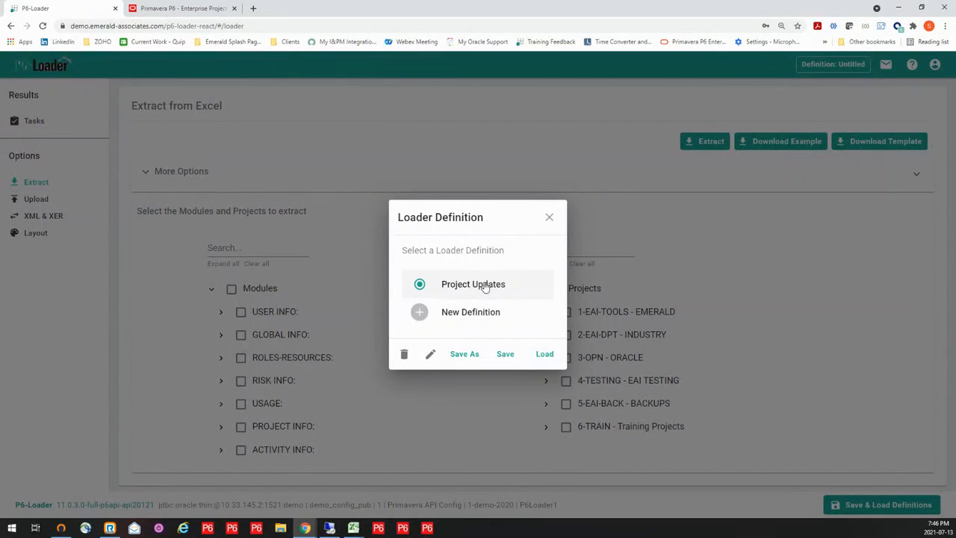
{"action": "left_click", "coordinate": [545, 356]}
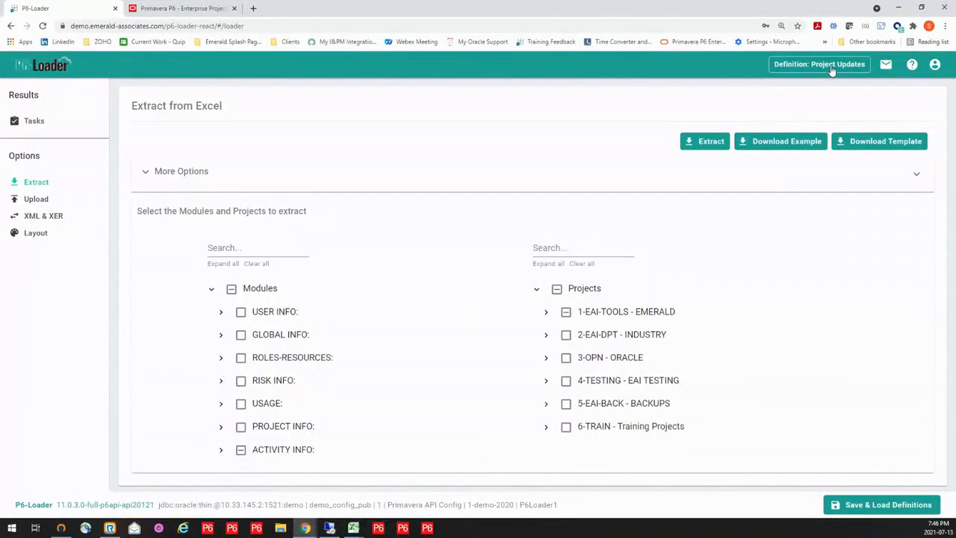
{"action": "left_click", "coordinate": [835, 72]}
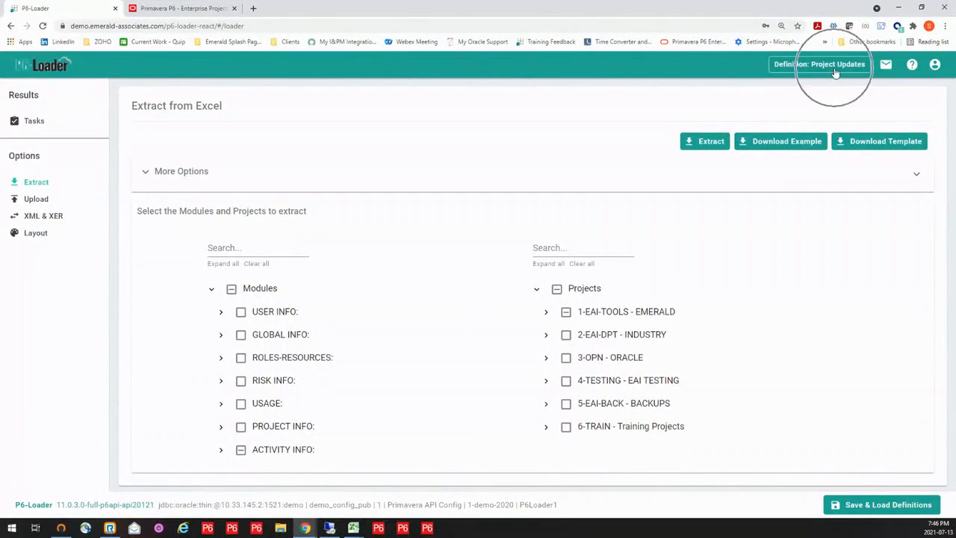
{"action": "left_click", "coordinate": [835, 72]}
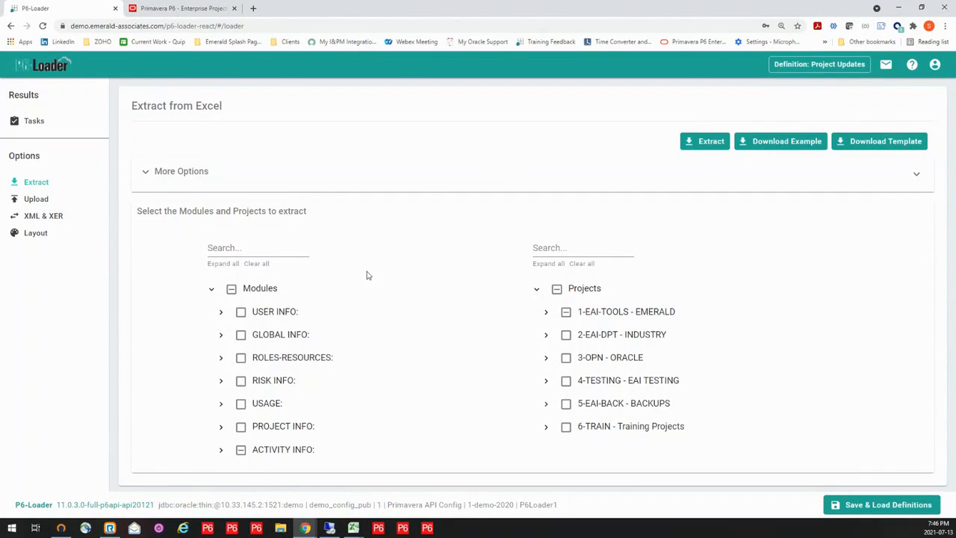
- Examine the available and selected fields of the Activity module under ACTIVITY INFO, and save its column setup
{"action": "left_click", "coordinate": [220, 449]}
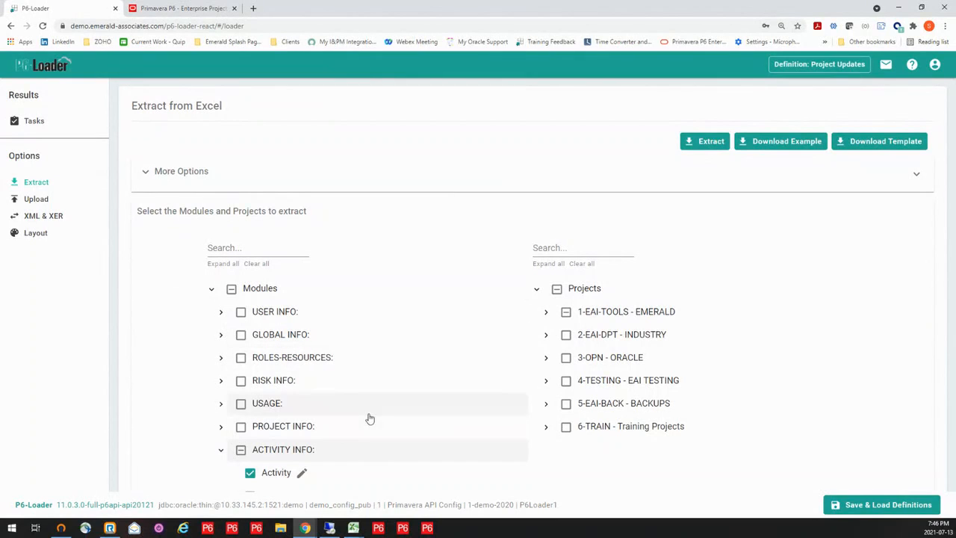
{"action": "left_click", "coordinate": [302, 474]}
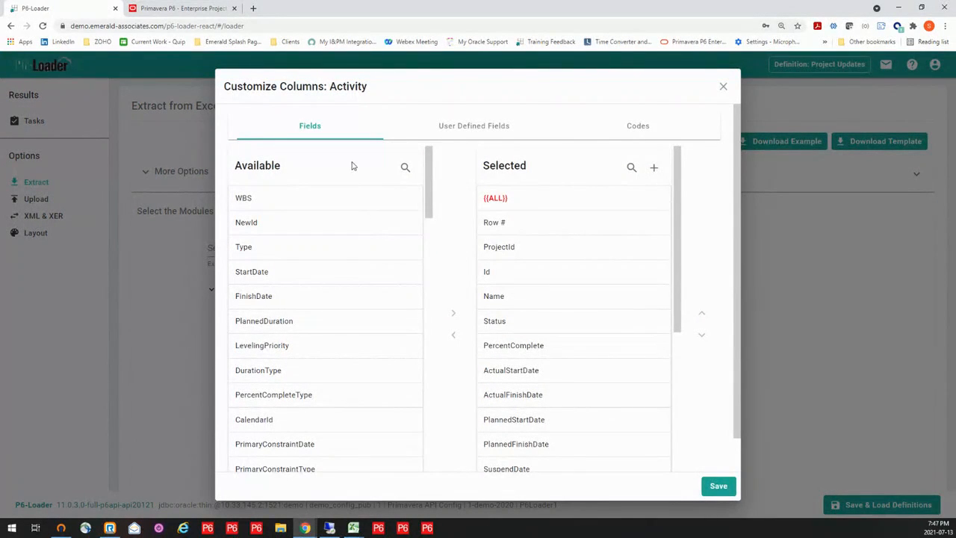
{"action": "scroll", "coordinate": [306, 407], "scroll_direction": "down", "scroll_amount": 1}
{"action": "scroll", "coordinate": [302, 390], "scroll_direction": "down", "scroll_amount": 9}
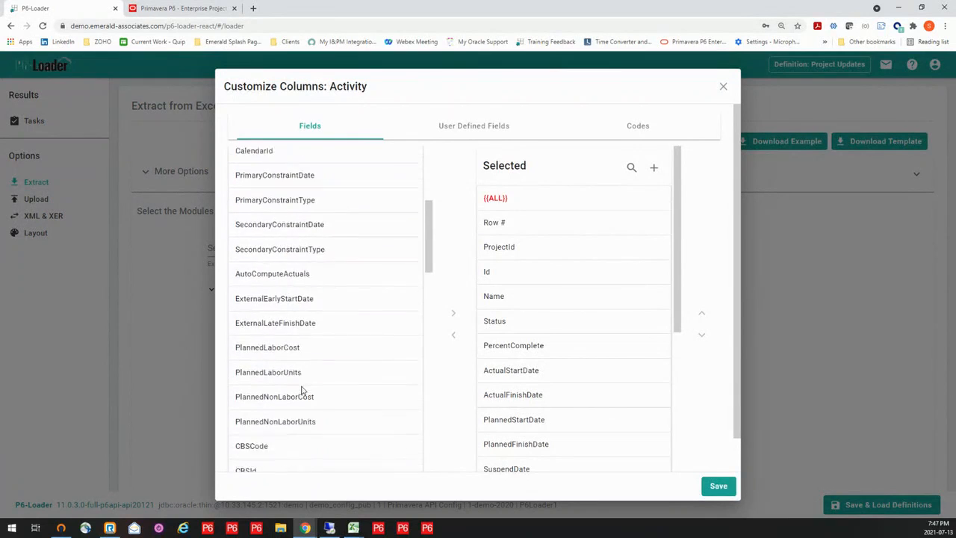
{"action": "scroll", "coordinate": [304, 387], "scroll_direction": "up", "scroll_amount": 6}
{"action": "scroll", "coordinate": [304, 388], "scroll_direction": "up", "scroll_amount": 3}
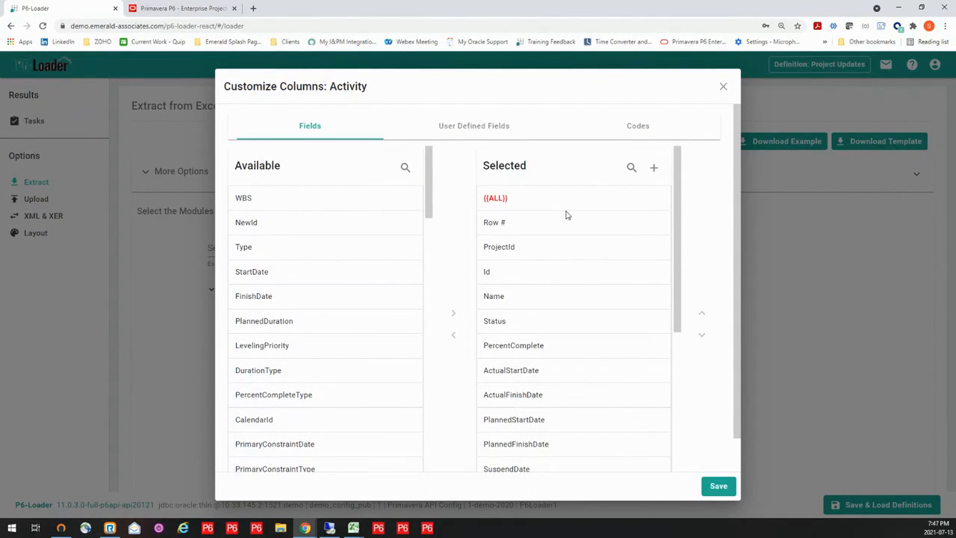
{"action": "scroll", "coordinate": [566, 291], "scroll_direction": "down", "scroll_amount": 3}
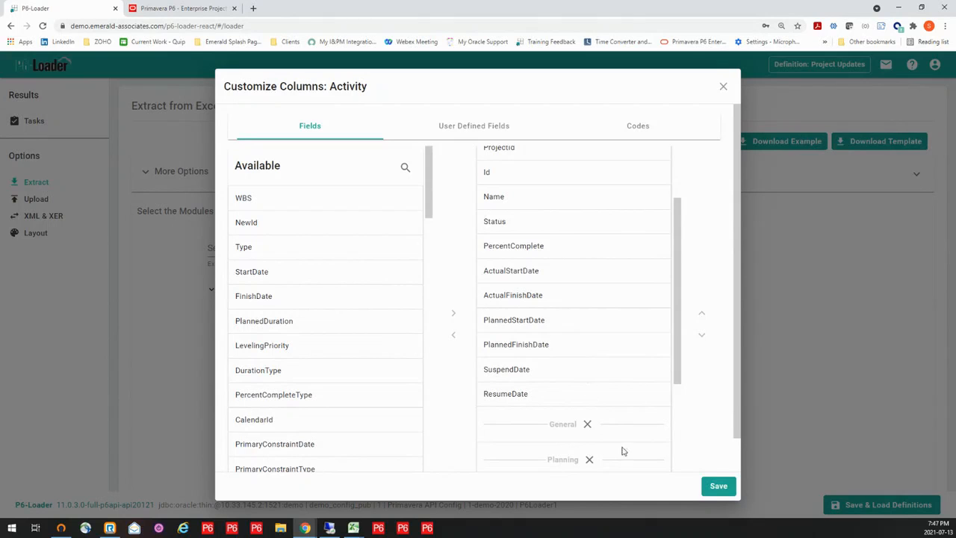
{"action": "left_click", "coordinate": [715, 486]}
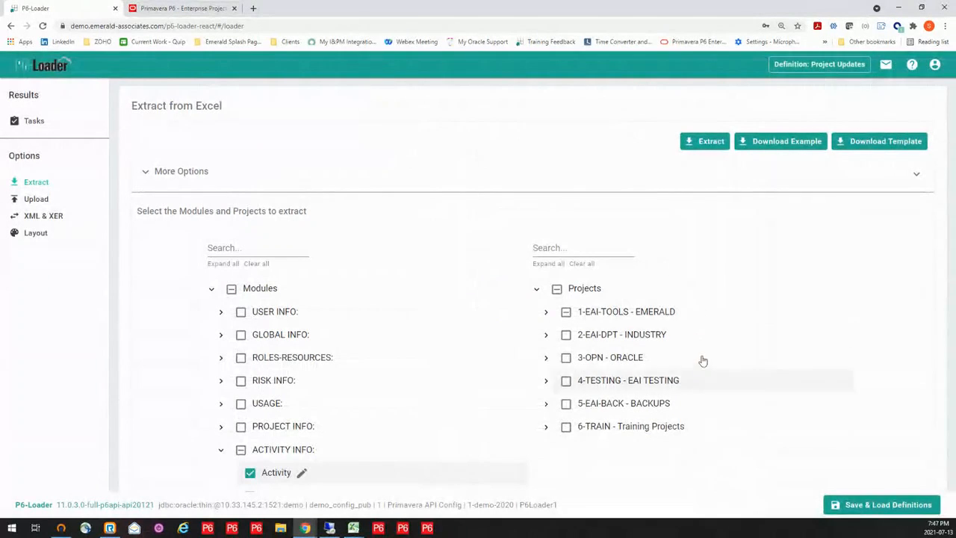
- Search the project list for p6l-b and check the selection of P6L-BP1 and P6L-BP2 under 1-EAI-P6Load-Demo
{"action": "left_click", "coordinate": [546, 314]}
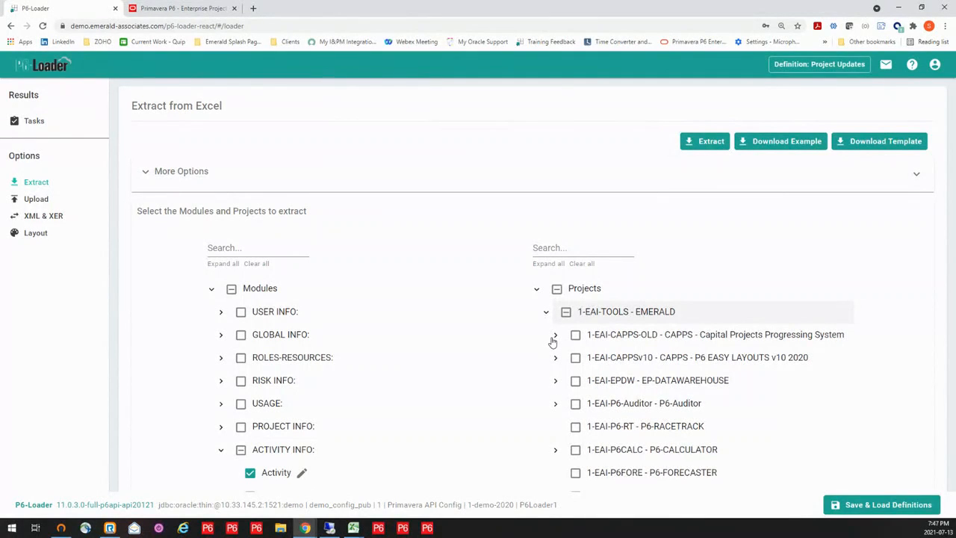
{"action": "left_click", "coordinate": [557, 245]}
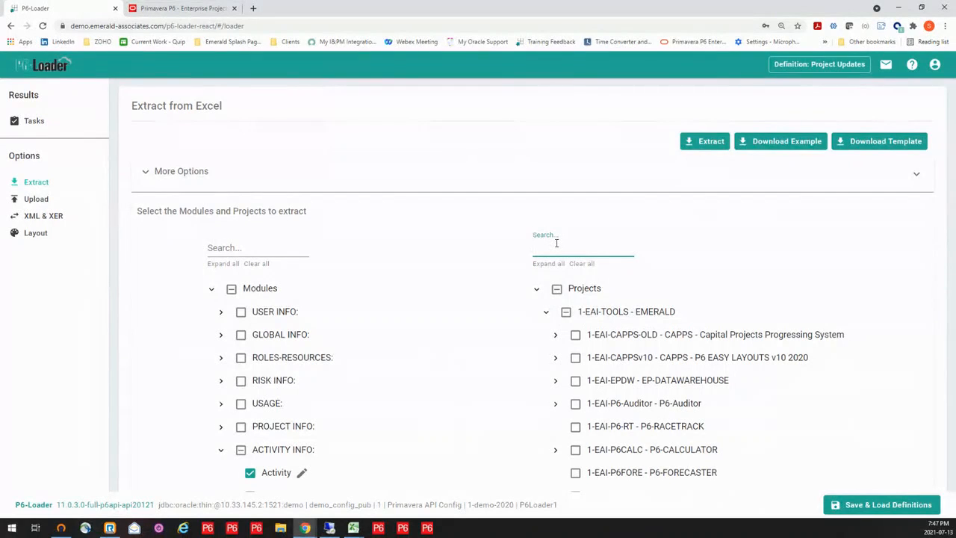
{"action": "type", "text": "b"}
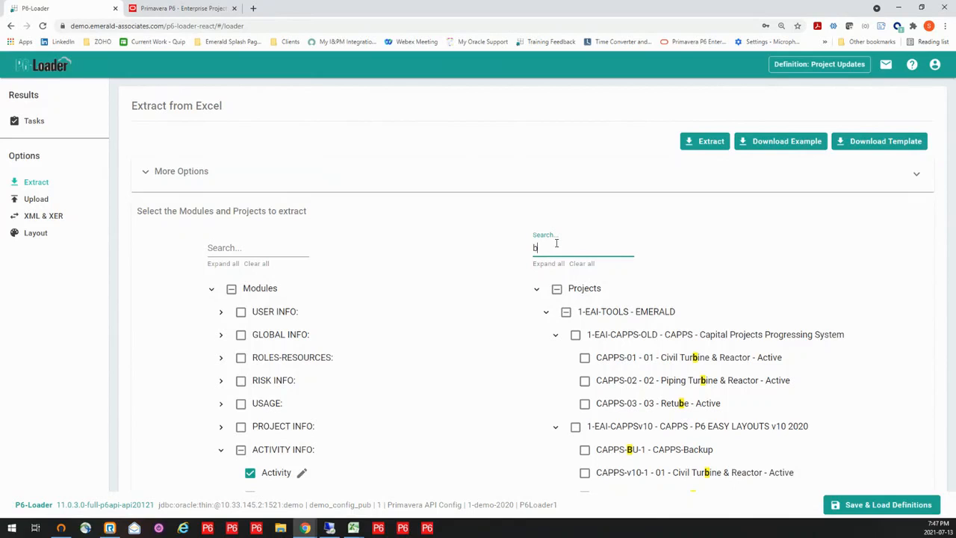
{"action": "key", "text": "BackSpace"}
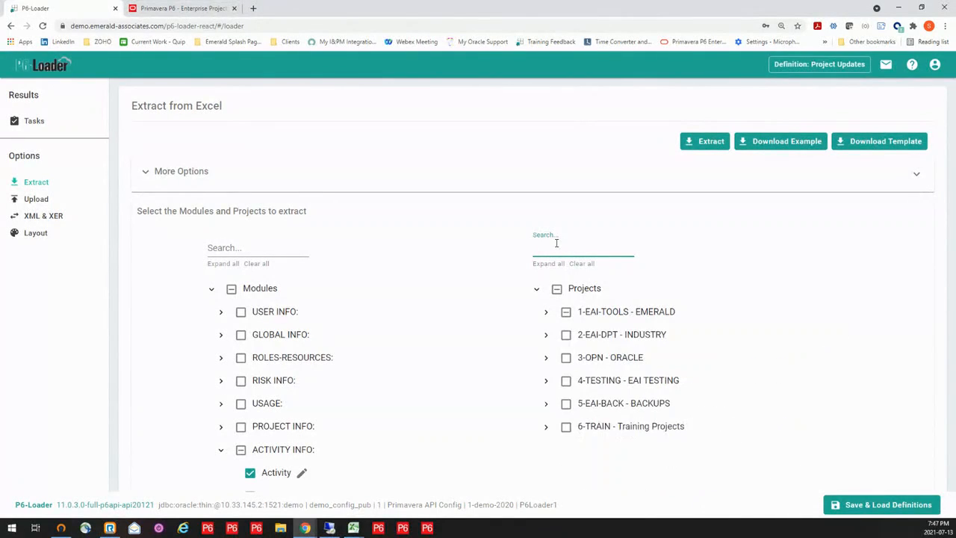
{"action": "type", "text": "p6l"}
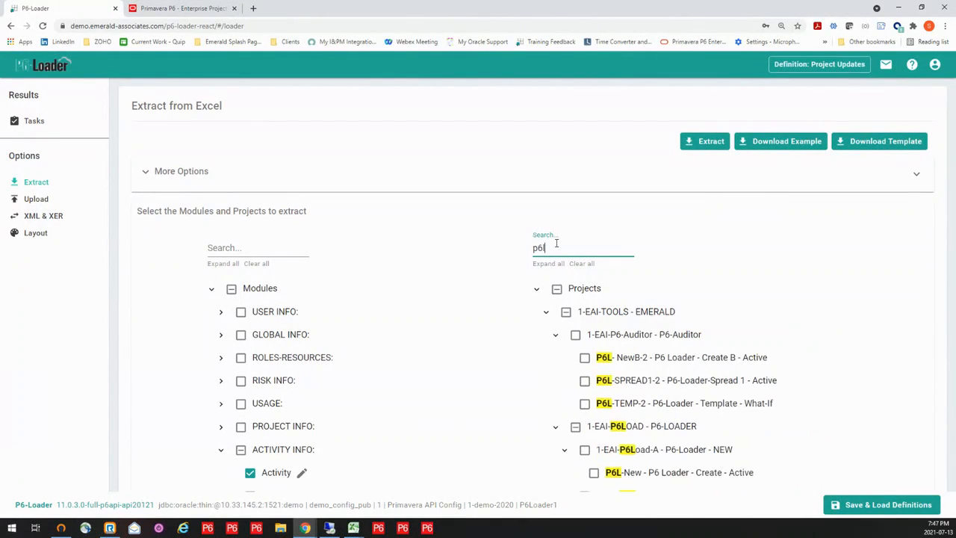
{"action": "type", "text": "-b"}
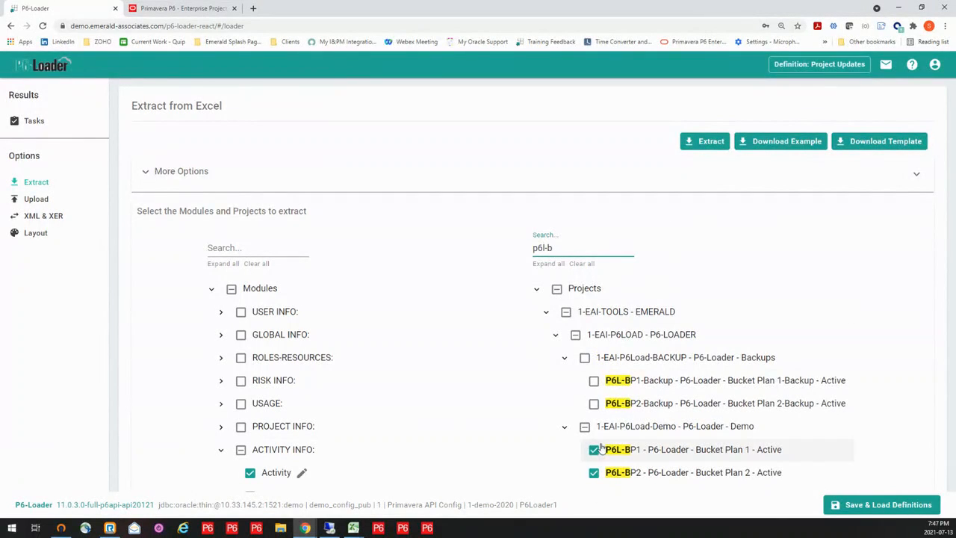
{"action": "left_click", "coordinate": [593, 472]}
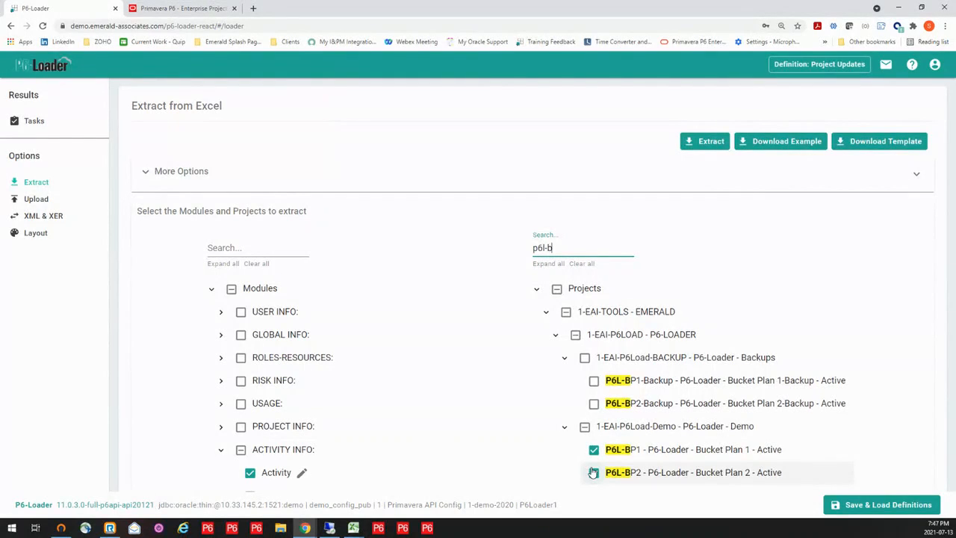
- Select P6L-BP2 alongside P6L-BP1, run the Project Updates extraction, and open the extracted workbook in Excel with editing enabled
{"action": "left_click", "coordinate": [593, 472]}
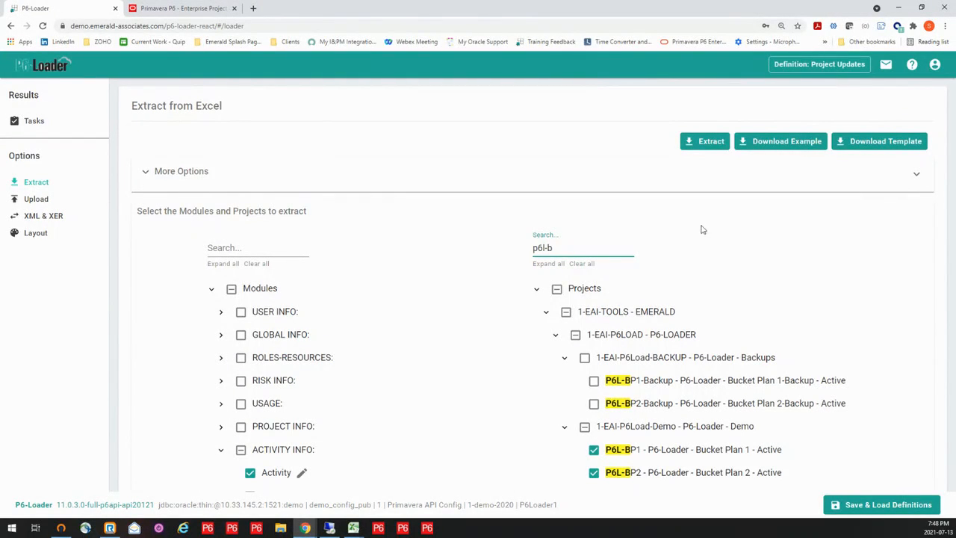
{"action": "left_click", "coordinate": [712, 144]}
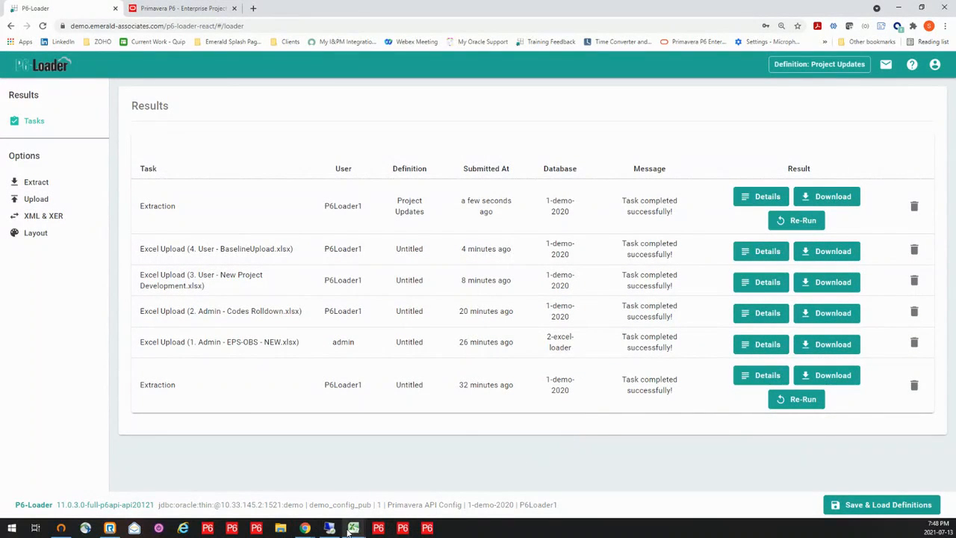
{"action": "mouse_move", "coordinate": [353, 528]}
{"action": "left_click", "coordinate": [804, 480]}
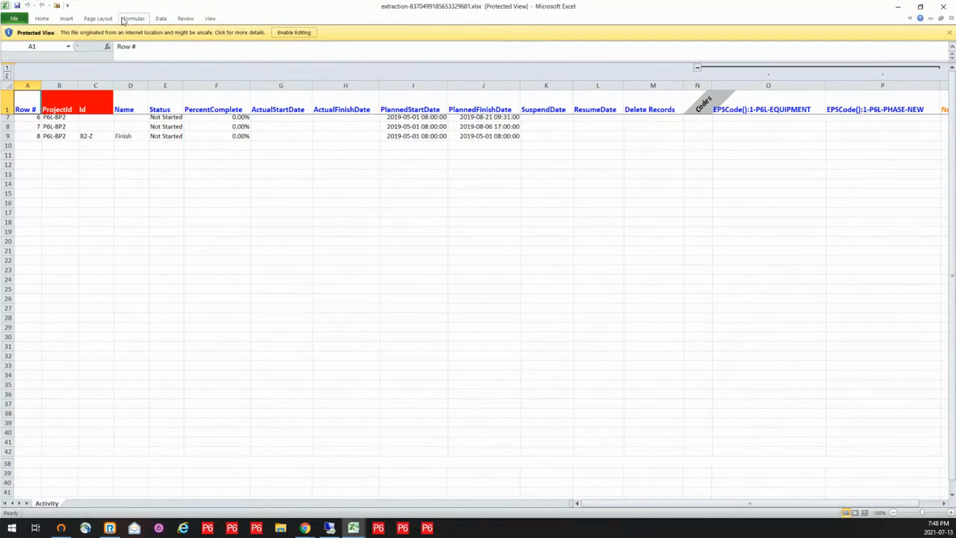
{"action": "left_click", "coordinate": [296, 34]}
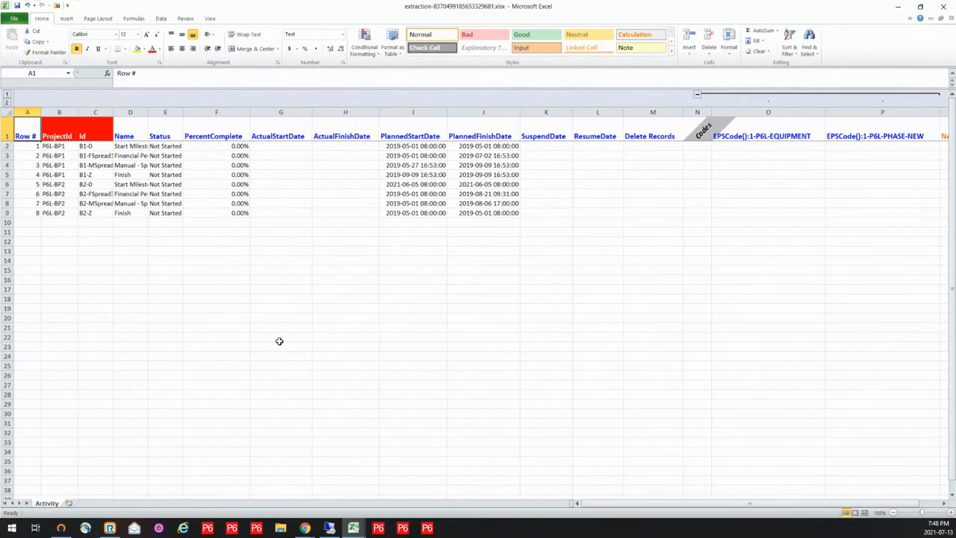
- Fit the Id and Name columns of the Activity sheet to their contents and look over the code and NewId columns
{"action": "double_click", "coordinate": [115, 112]}
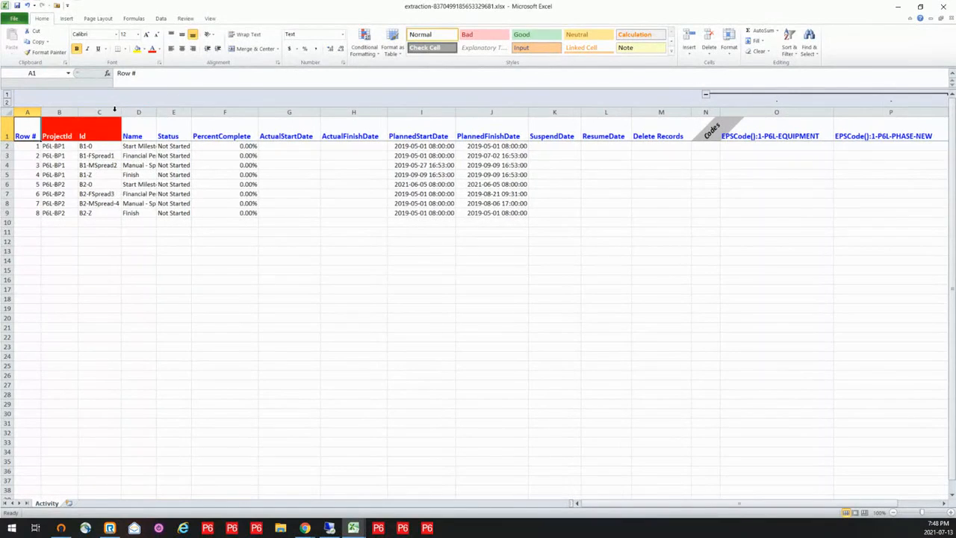
{"action": "double_click", "coordinate": [156, 112]}
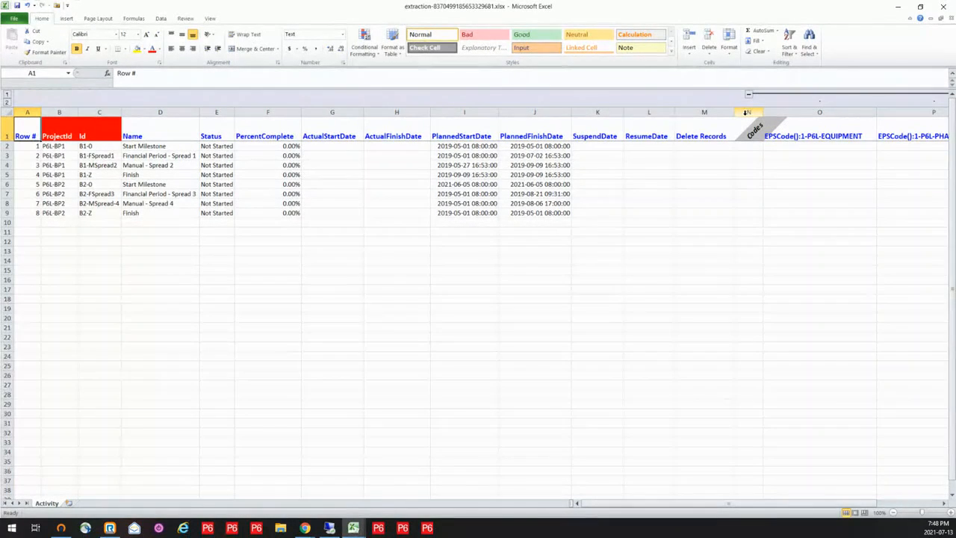
{"action": "left_click", "coordinate": [914, 502]}
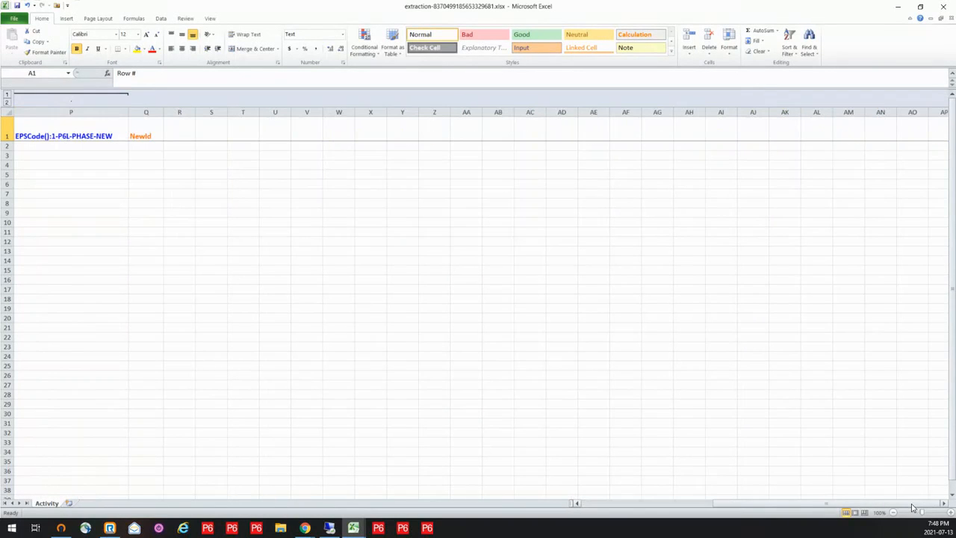
{"action": "left_click", "coordinate": [654, 504]}
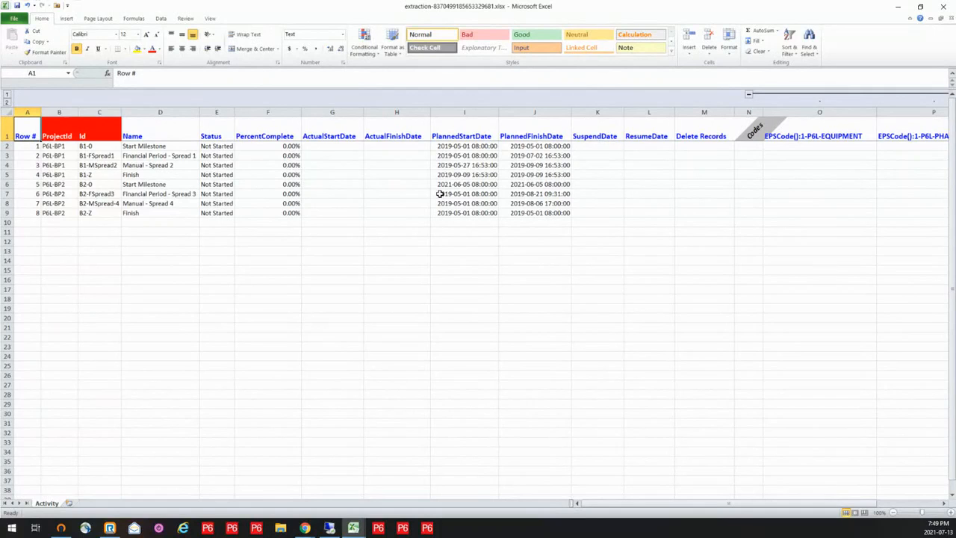
- Copy the planned start date of P6L-BP1's Start Milestone into its ActualStartDate cell and widen that column to fit
{"action": "left_click", "coordinate": [218, 148]}
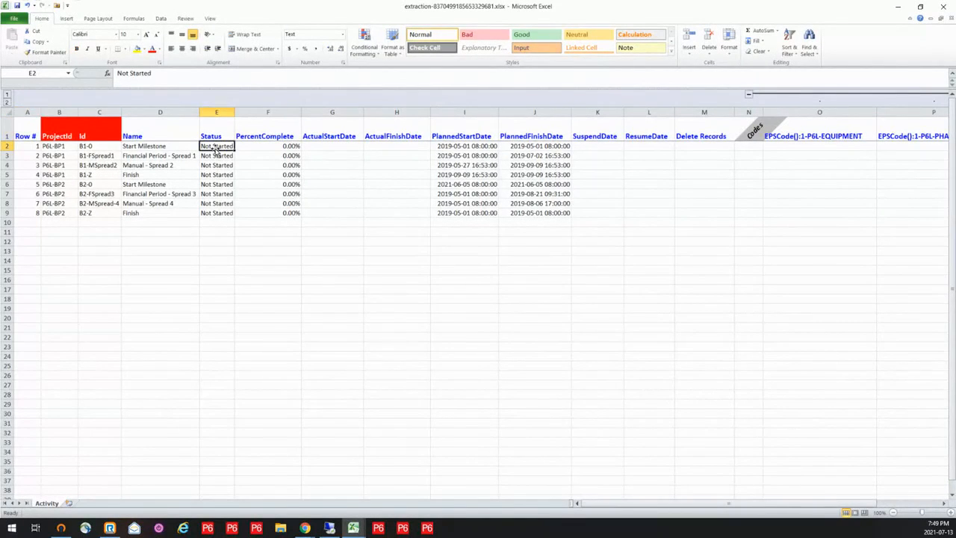
{"action": "left_click", "coordinate": [267, 148]}
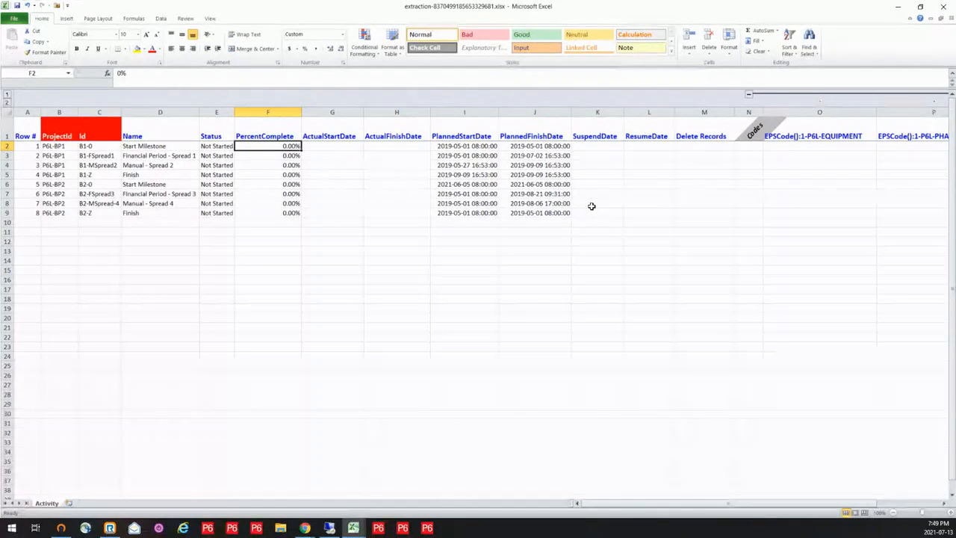
{"action": "left_click", "coordinate": [461, 146]}
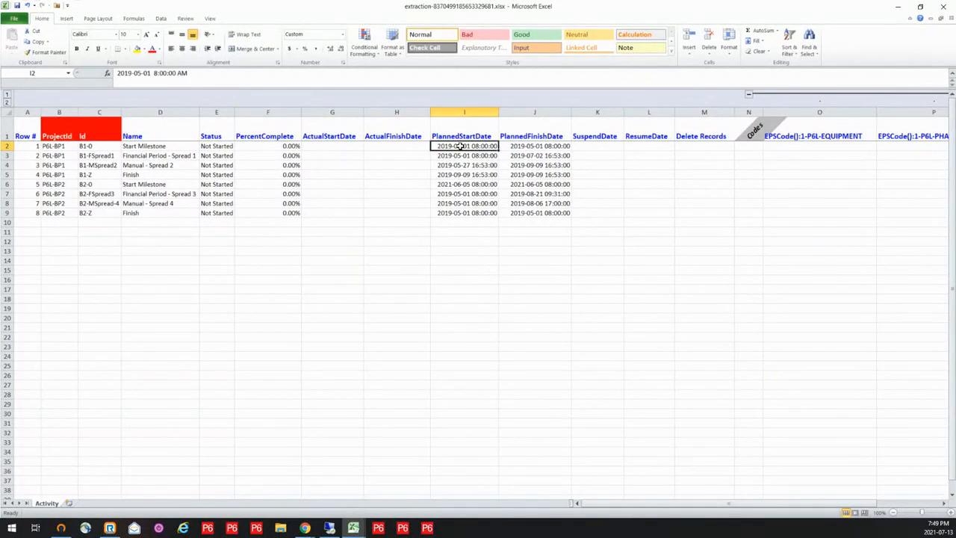
{"action": "key", "text": "ctrl+c"}
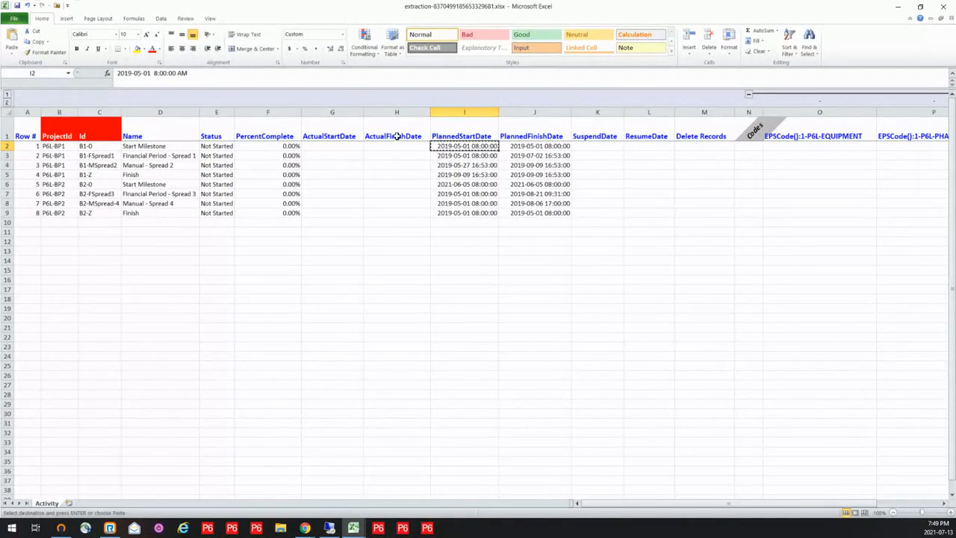
{"action": "left_click", "coordinate": [338, 145]}
{"action": "key", "text": "ctrl+v"}
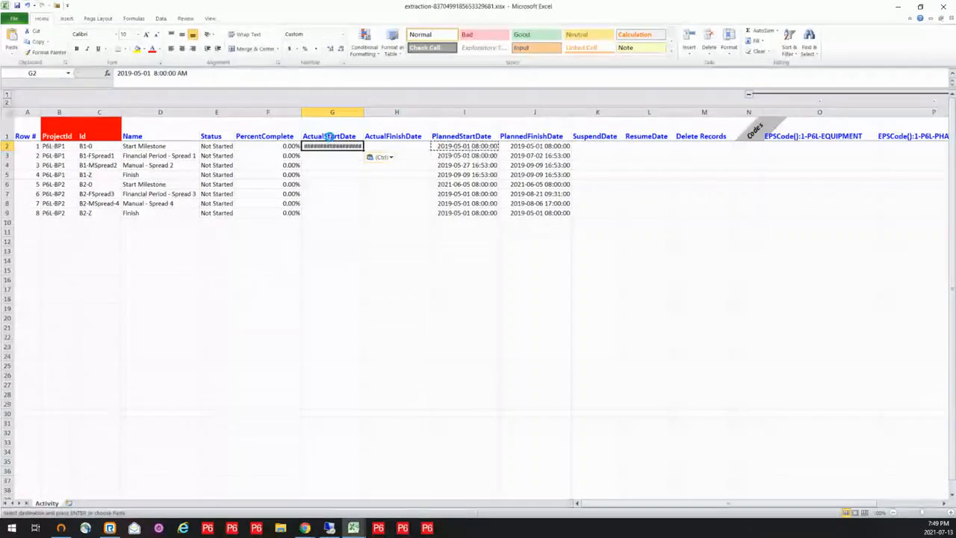
{"action": "key", "text": "ctrl+z"}
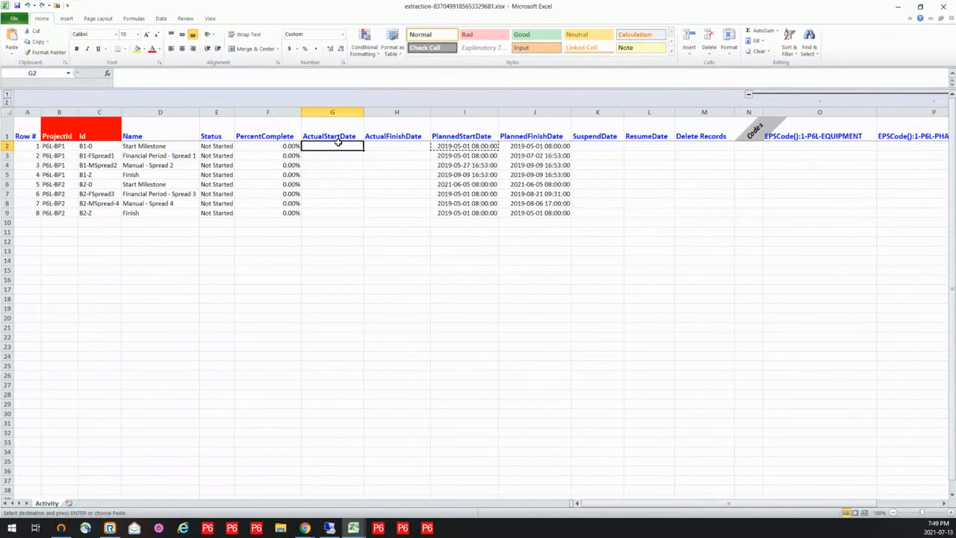
{"action": "key", "text": "ctrl+v"}
{"action": "key", "text": "ctrl"}
{"action": "left_click", "coordinate": [362, 112]}
{"action": "double_click", "coordinate": [363, 112]}
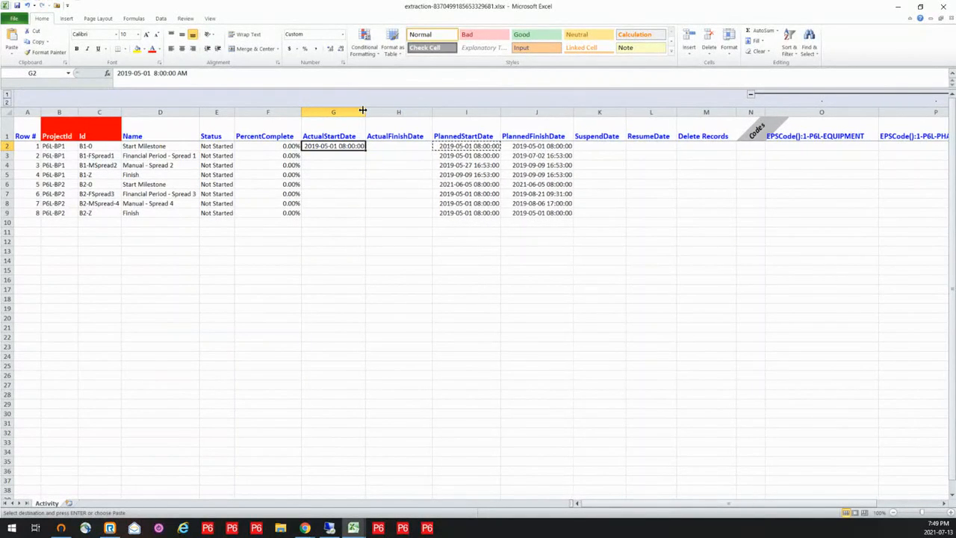
{"action": "double_click", "coordinate": [334, 147]}
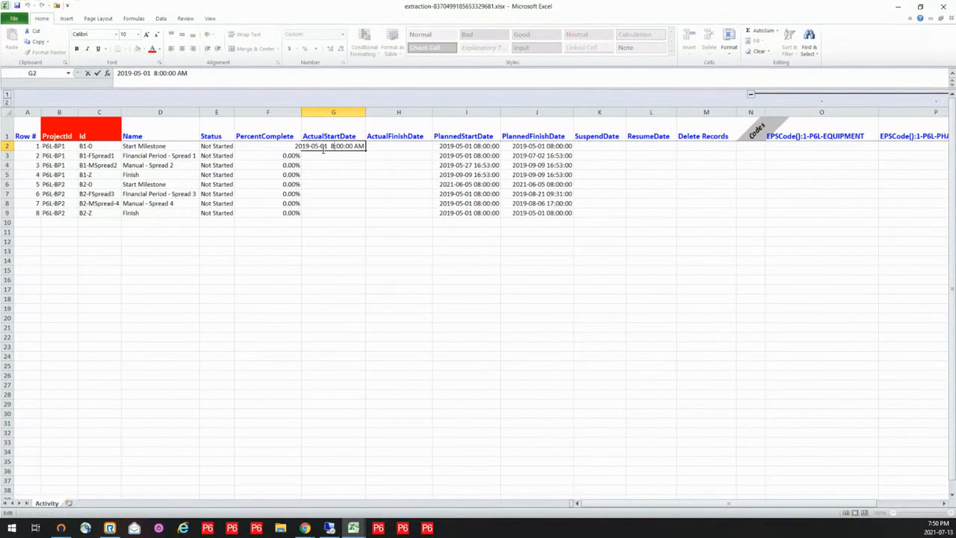
{"action": "left_click", "coordinate": [332, 165]}
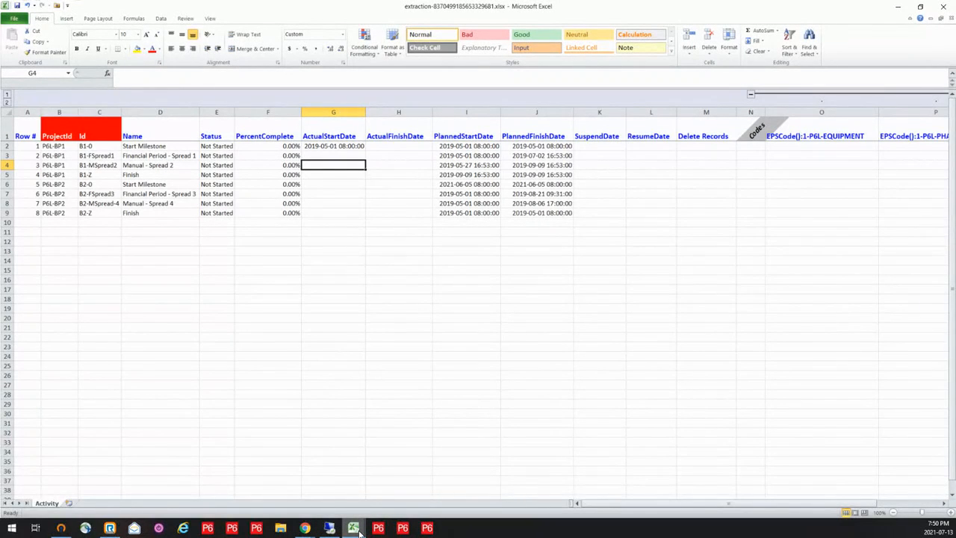
- Switch to the 5. User - Updating-FPSpreads.xlsx workbook and examine the financial period activities' percent complete and both projects' data dates
{"action": "mouse_move", "coordinate": [359, 531]}
{"action": "left_click", "coordinate": [483, 496]}
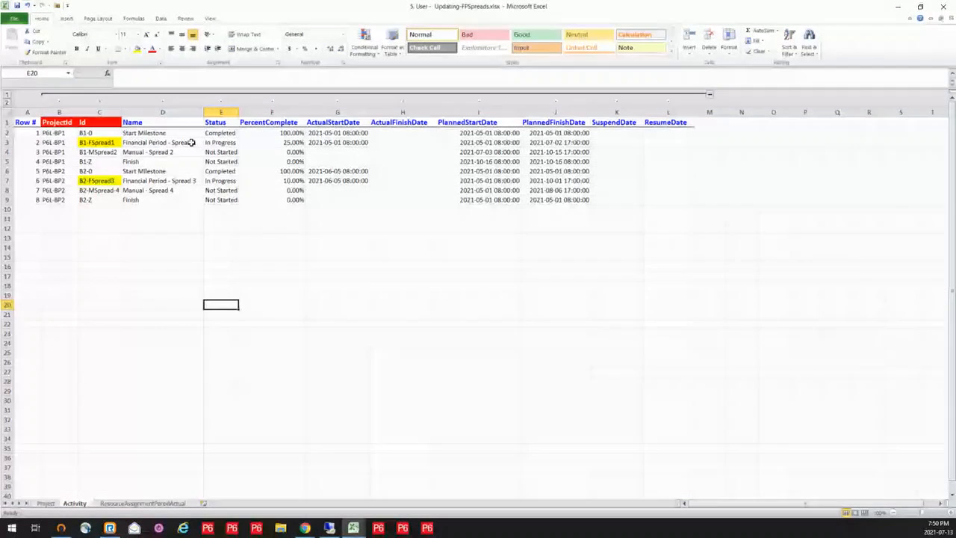
{"action": "left_click", "coordinate": [191, 142]}
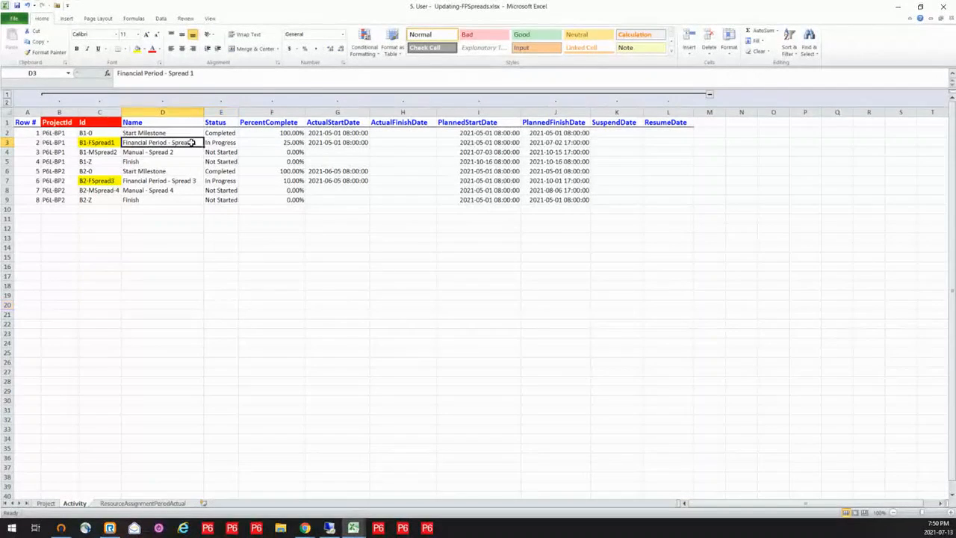
{"action": "left_click", "coordinate": [191, 187]}
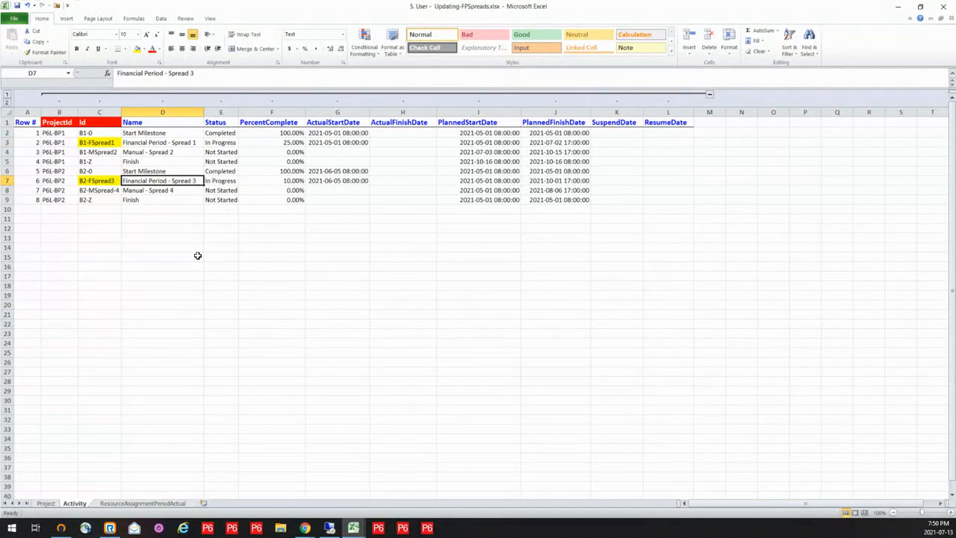
{"action": "left_click", "coordinate": [273, 143]}
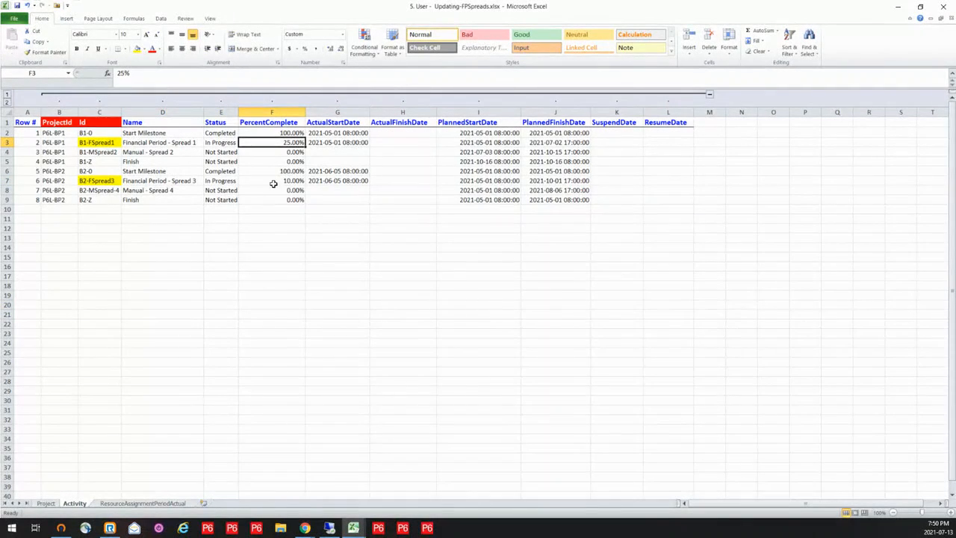
{"action": "left_click", "coordinate": [275, 182]}
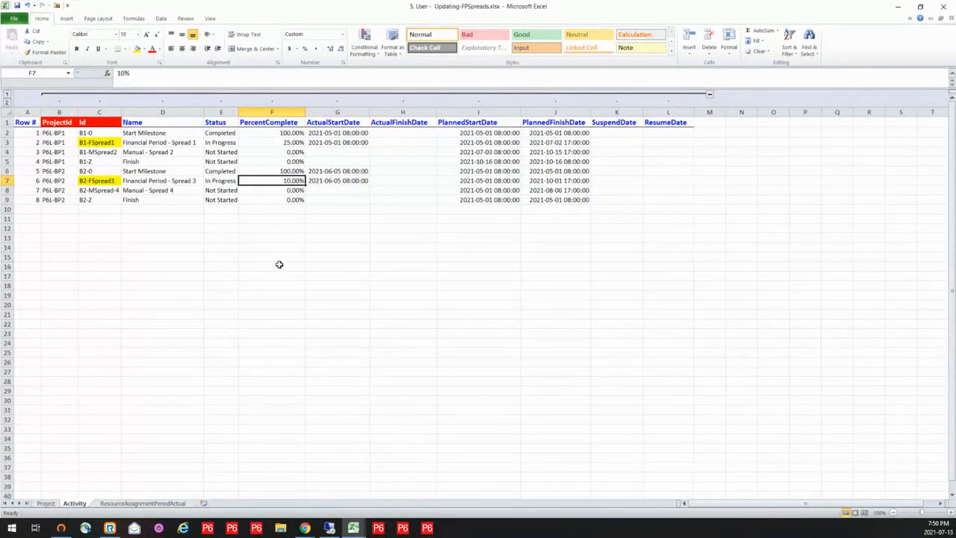
{"action": "left_click", "coordinate": [46, 503]}
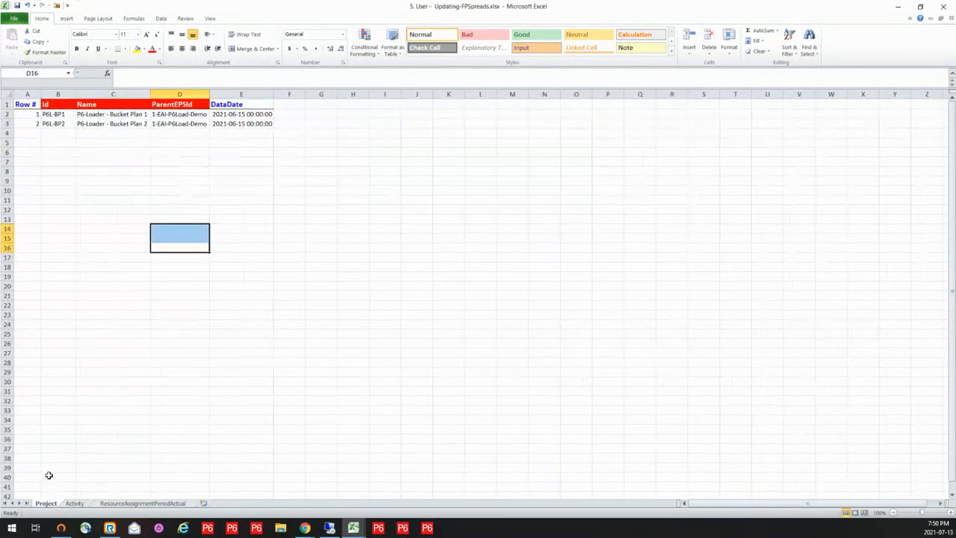
{"action": "left_click_drag", "start_coordinate": [263, 115], "coordinate": [260, 124]}
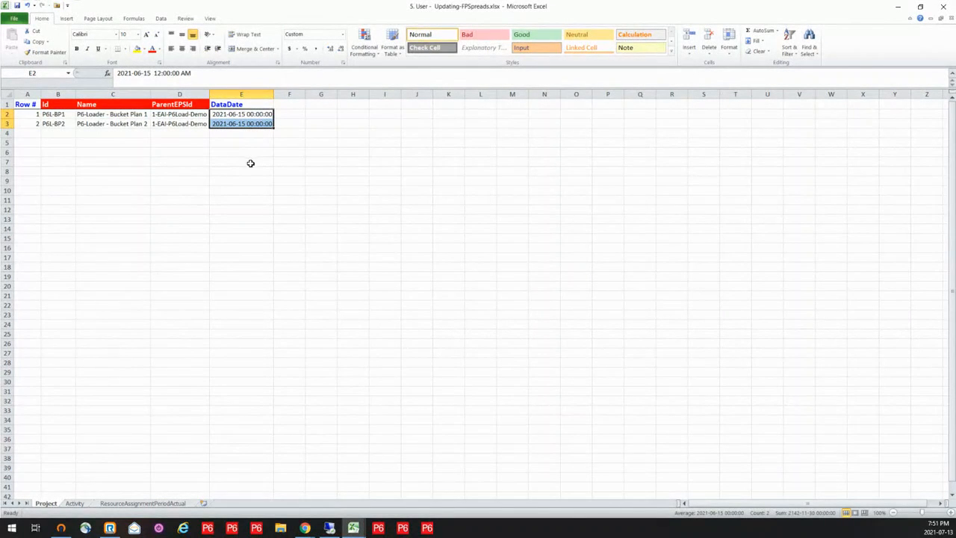
- Examine the actual units per financial period for B1-FSpread1 and B2-FSpread3 on the ResourceAssignmentPeriodActual sheet
{"action": "left_click", "coordinate": [146, 505]}
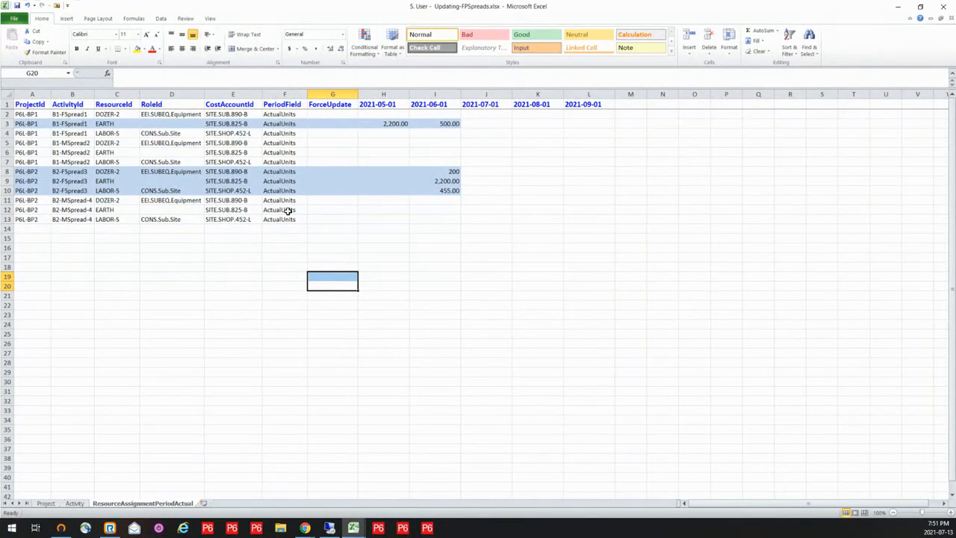
{"action": "left_click", "coordinate": [385, 123]}
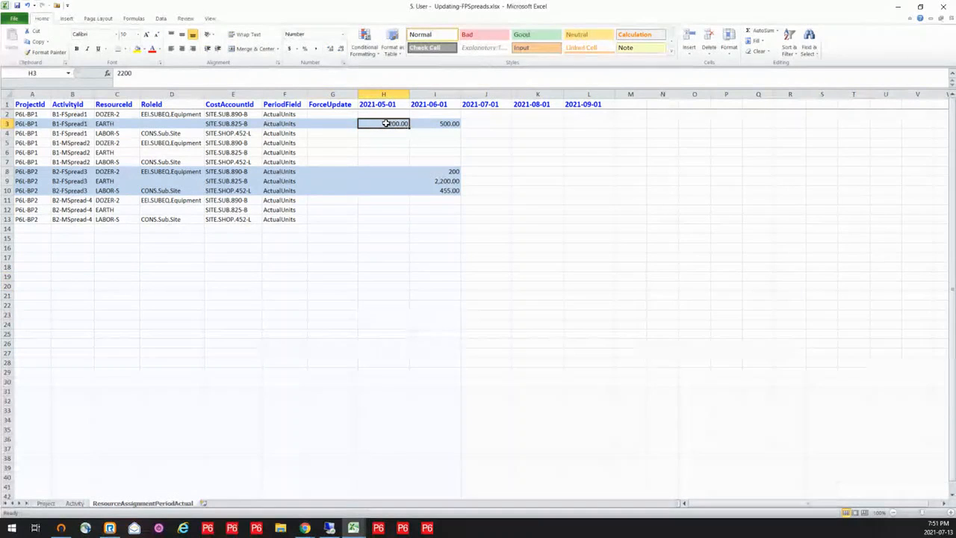
{"action": "left_click", "coordinate": [72, 124]}
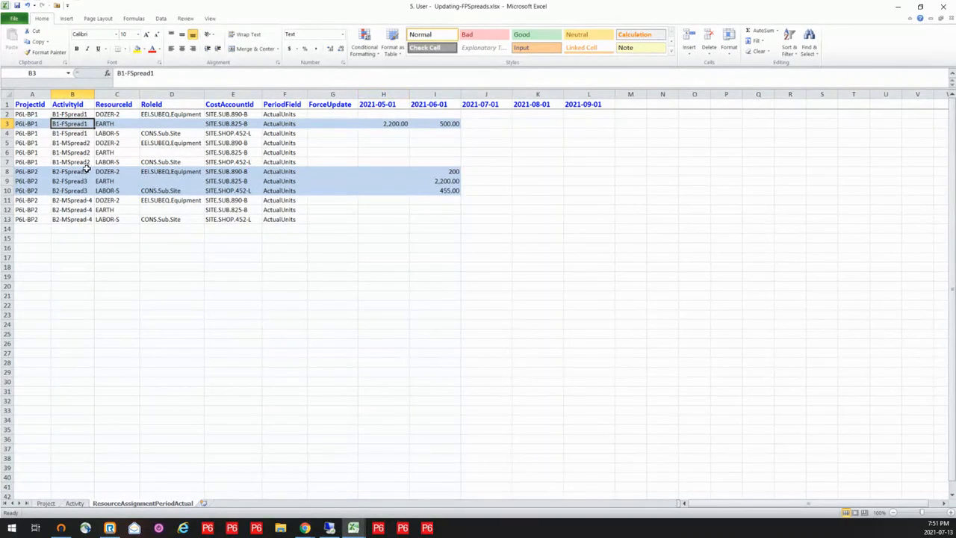
{"action": "left_click", "coordinate": [386, 125]}
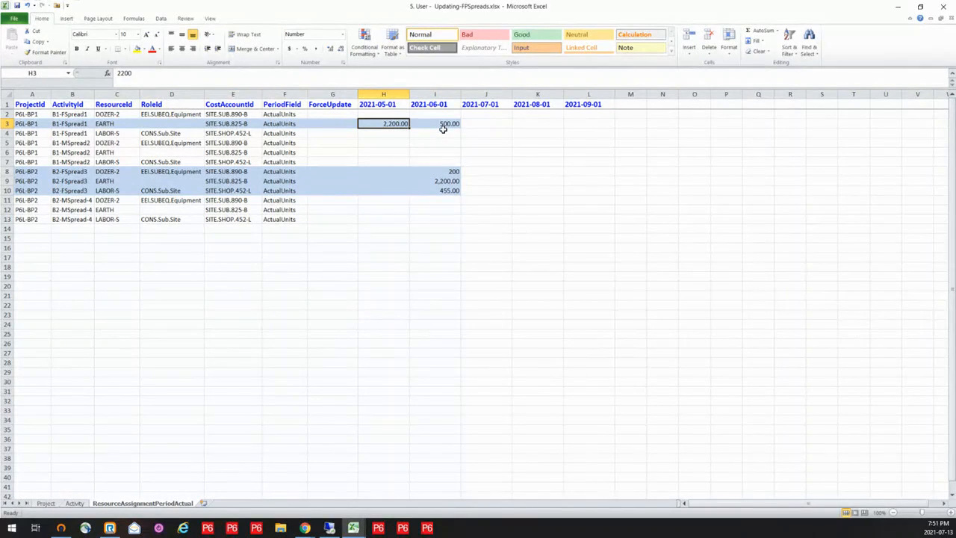
{"action": "left_click", "coordinate": [77, 173]}
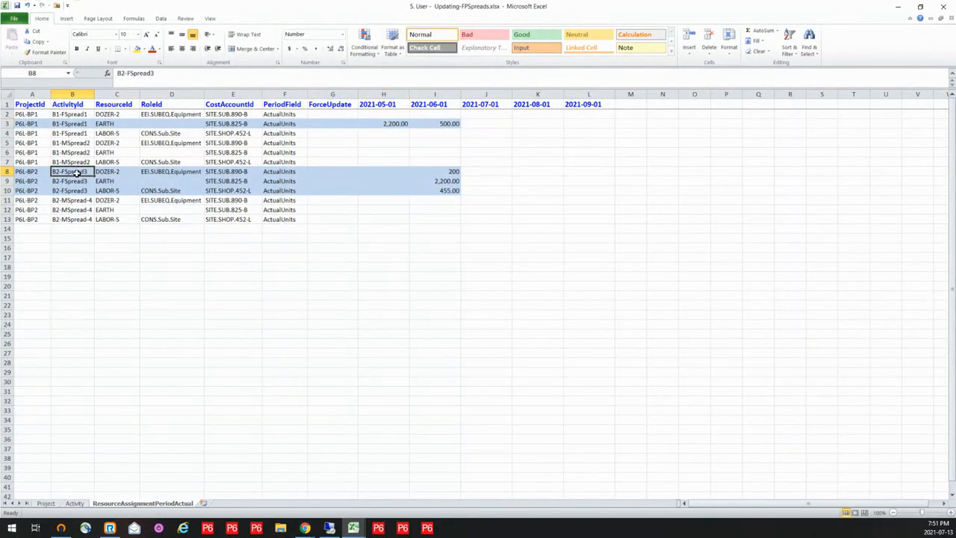
{"action": "left_click_drag", "start_coordinate": [77, 174], "coordinate": [77, 186]}
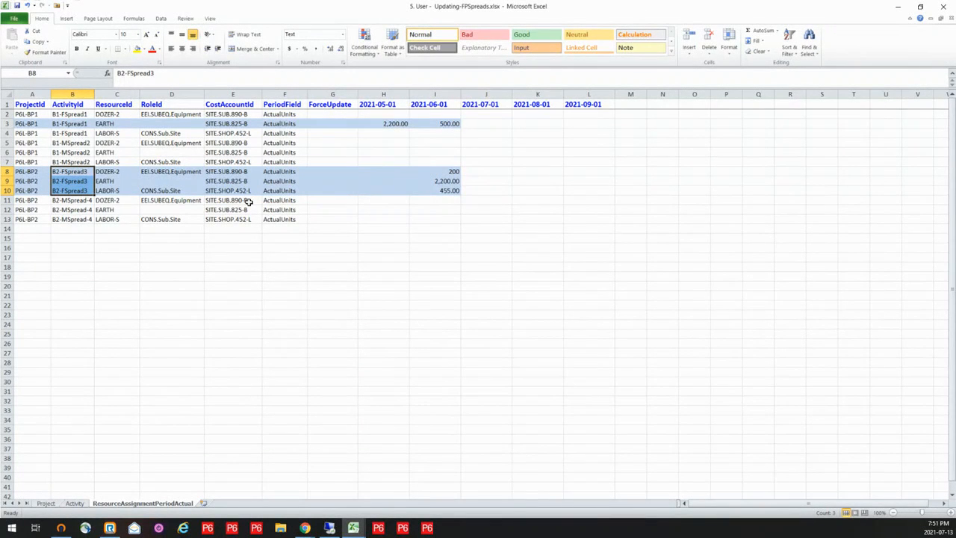
{"action": "left_click", "coordinate": [431, 173]}
{"action": "left_click_drag", "start_coordinate": [432, 172], "coordinate": [435, 191]}
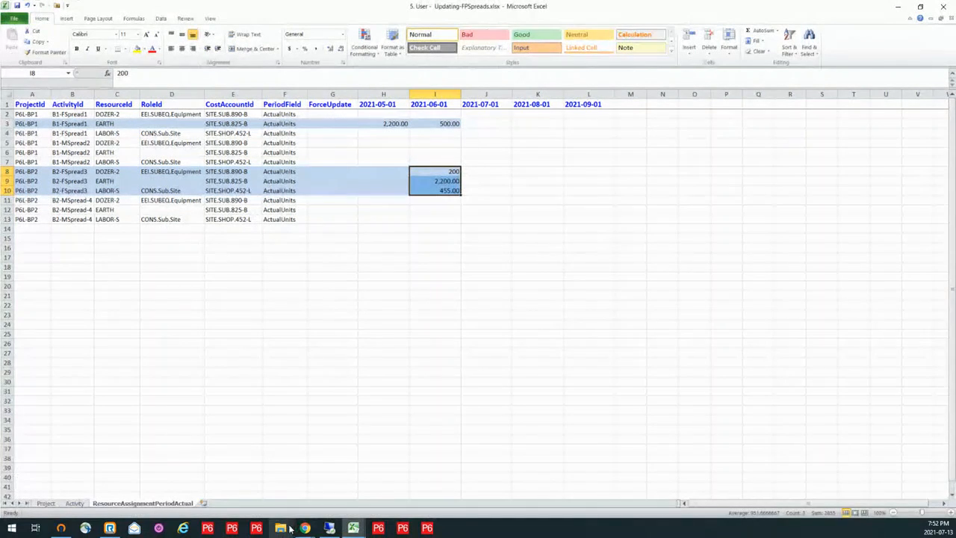
- Switch to P6-Loader in the browser and upload the 5. User - Updating-FPSpreads.xlsx workbook from the 1. Demo Files folder
{"action": "mouse_move", "coordinate": [306, 528]}
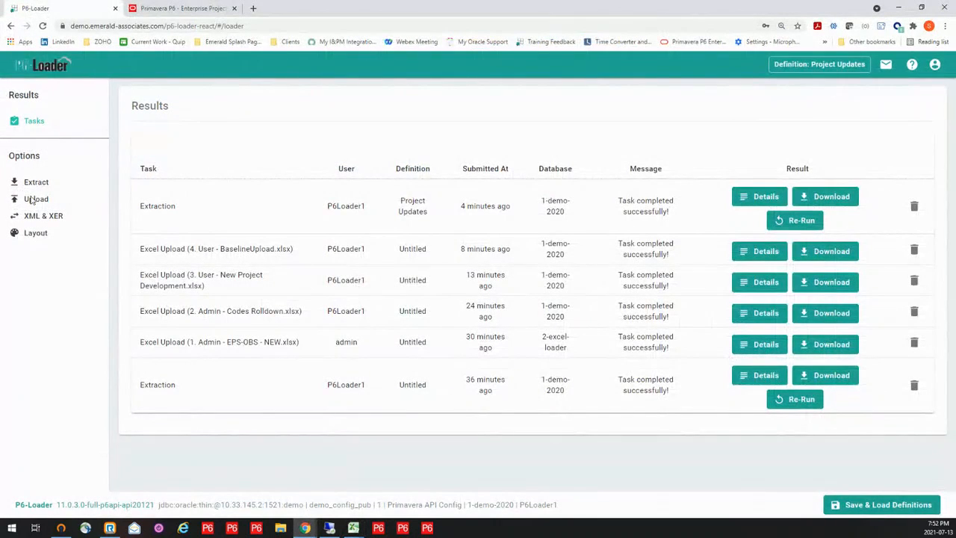
{"action": "left_click", "coordinate": [31, 199]}
{"action": "left_click", "coordinate": [508, 149]}
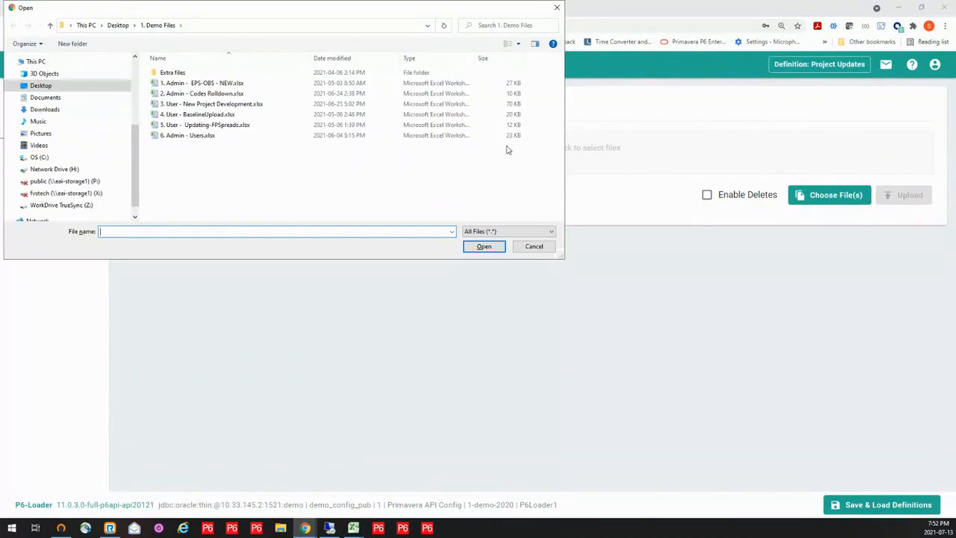
{"action": "left_click", "coordinate": [181, 124]}
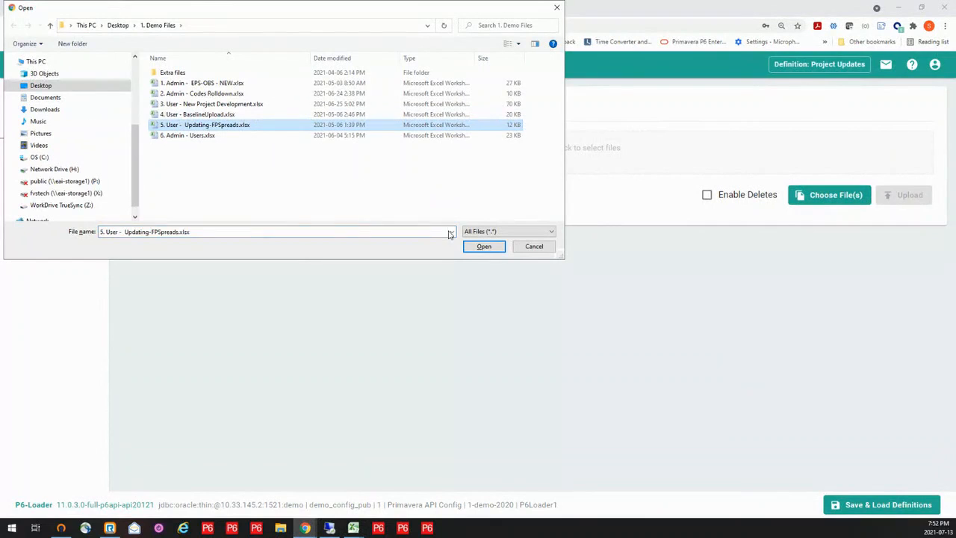
{"action": "left_click", "coordinate": [483, 247]}
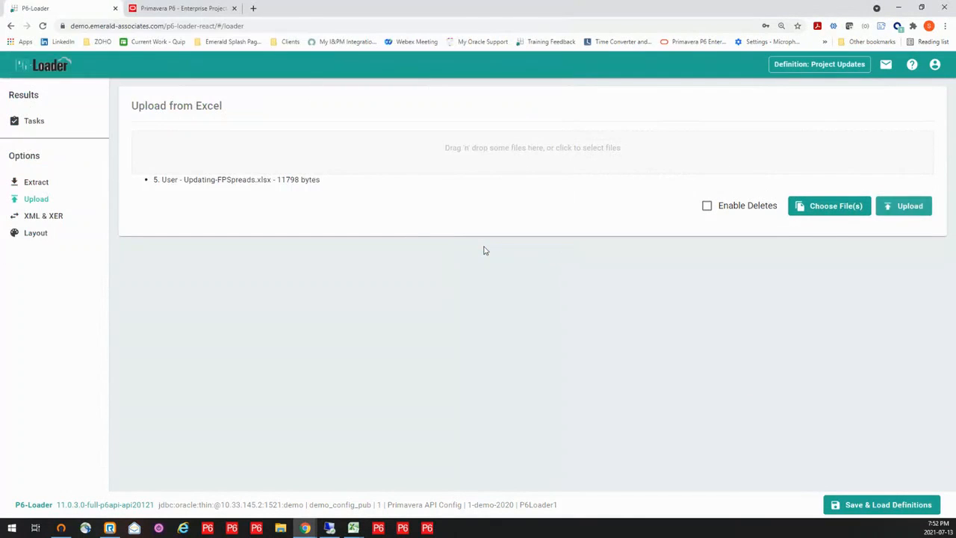
{"action": "left_click", "coordinate": [905, 210]}
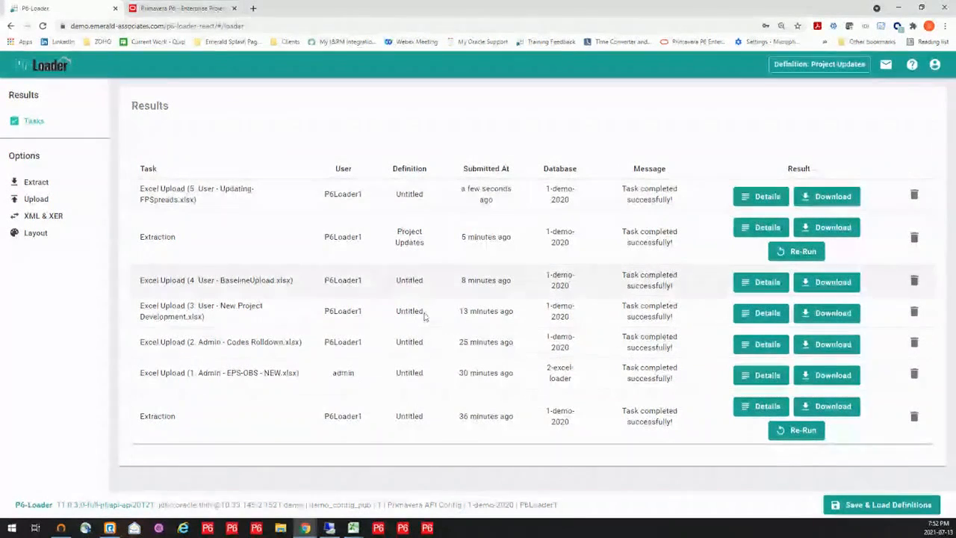
- Switch to Primavera P6 Professional, refresh the activities of P6L-BP1 and P6L-BP2, and look over their uploaded progress
{"action": "mouse_move", "coordinate": [351, 529]}
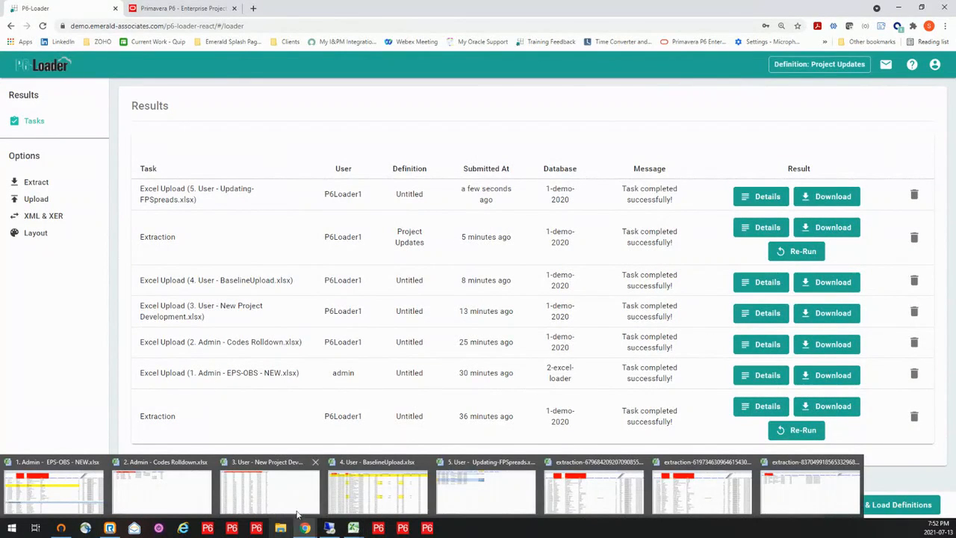
{"action": "left_click", "coordinate": [329, 530]}
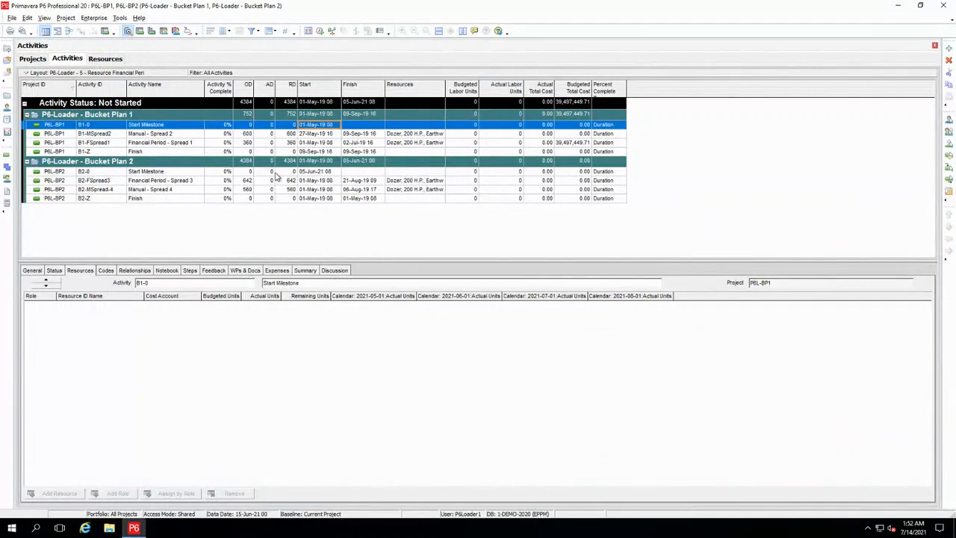
{"action": "key", "text": "F5"}
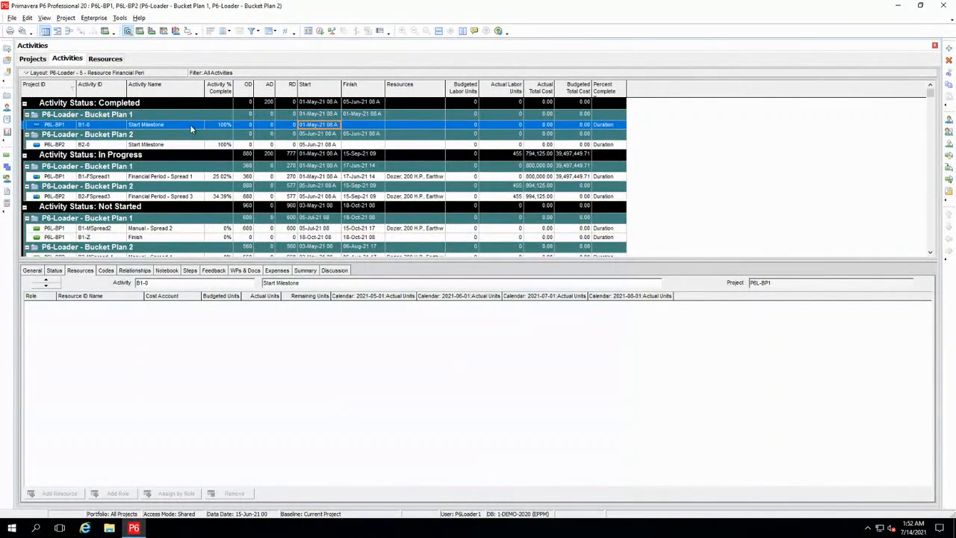
{"action": "scroll", "coordinate": [187, 152], "scroll_direction": "down", "scroll_amount": 1}
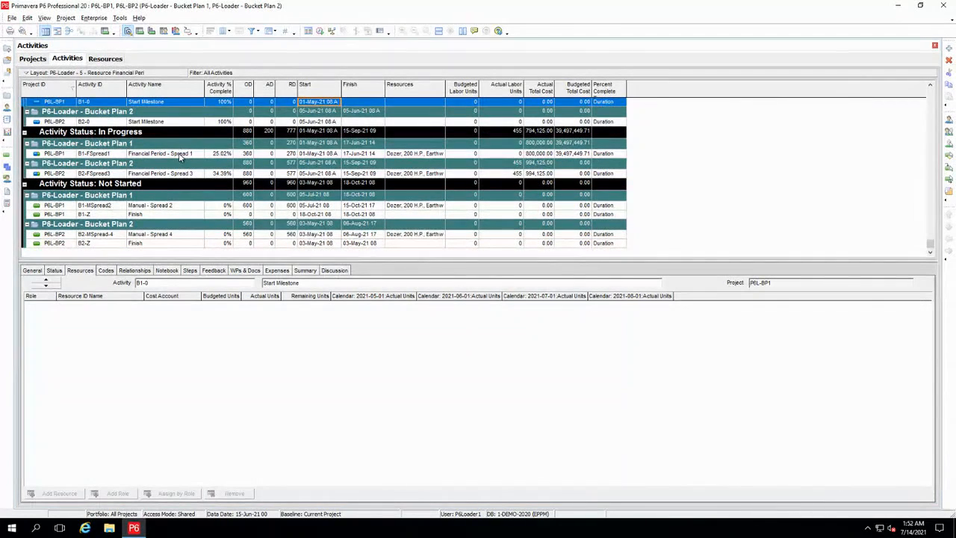
- Examine the financial period actual units of the resources assigned to Financial Period - Spread 1 and Financial Period - Spread 3
{"action": "left_click", "coordinate": [179, 154]}
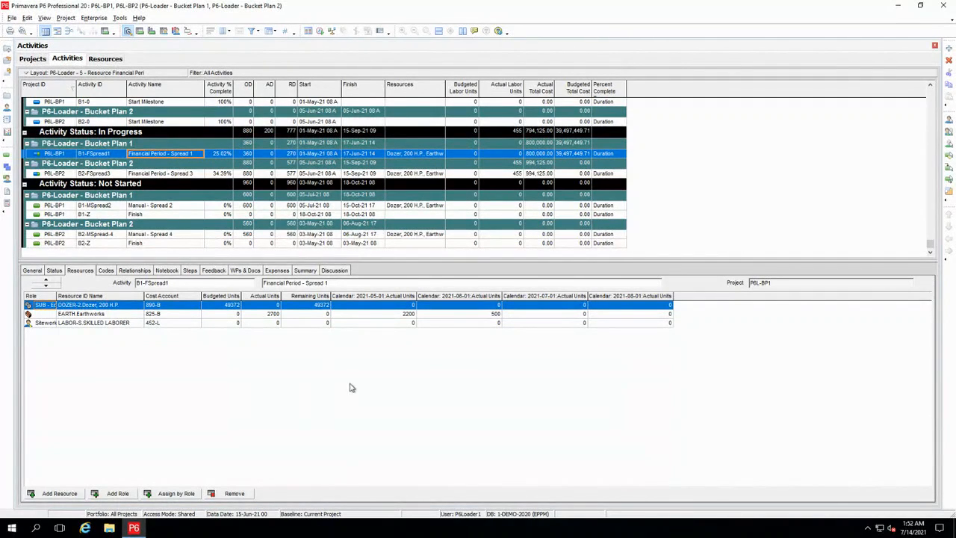
{"action": "left_click", "coordinate": [403, 315]}
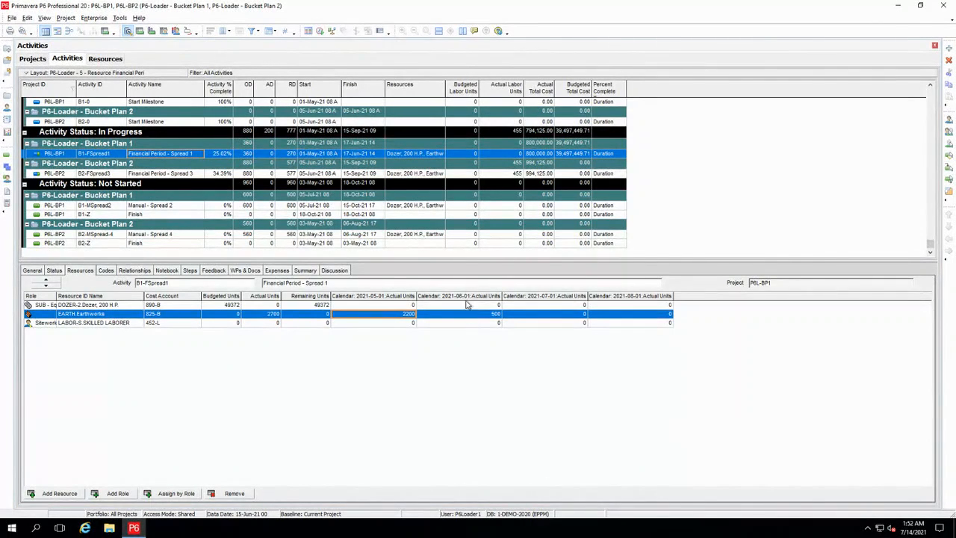
{"action": "left_click", "coordinate": [181, 174]}
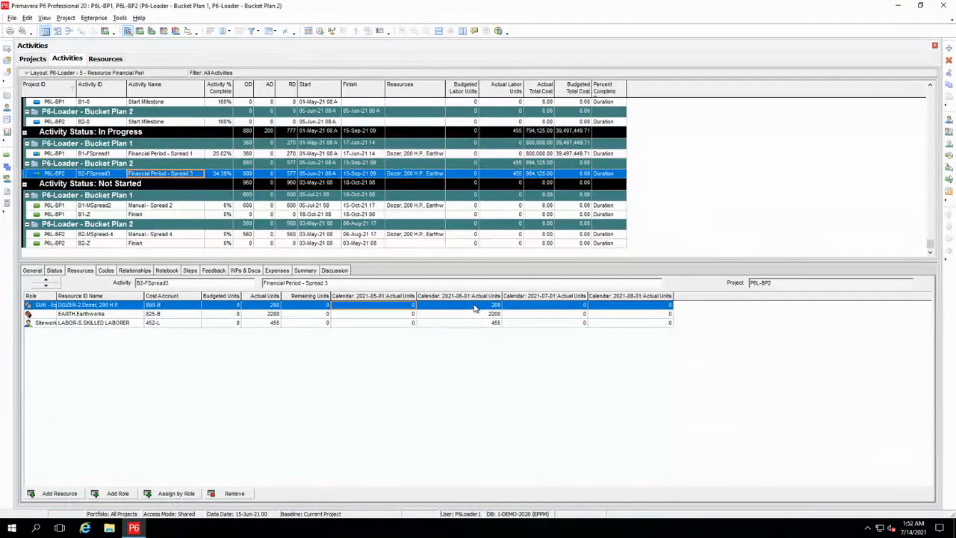